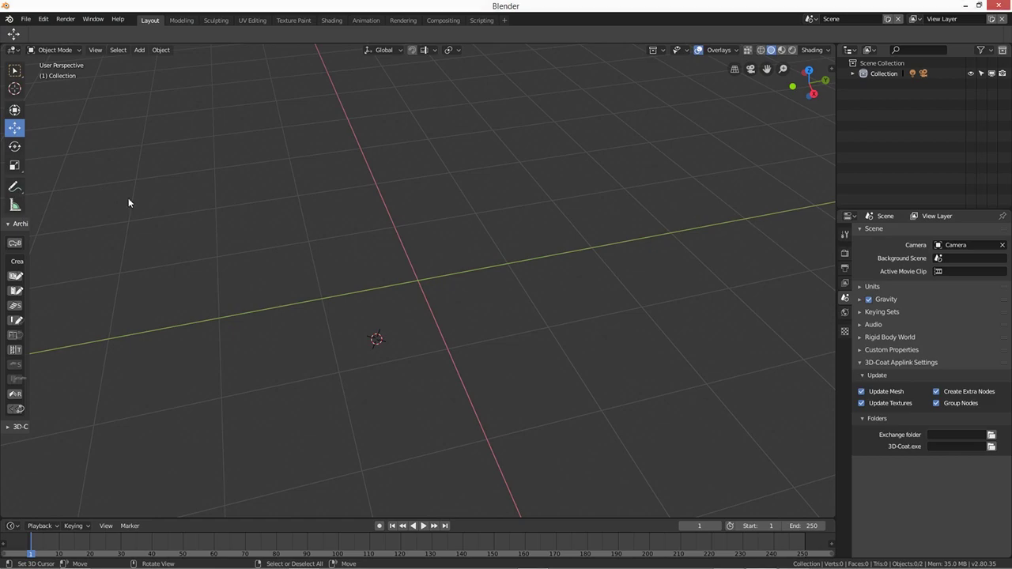
Step: Add a cube, flatten it to 0.299 along Y into a book slab, and enter Edit Mode
key("shift+a")
mouse_move(129, 202)
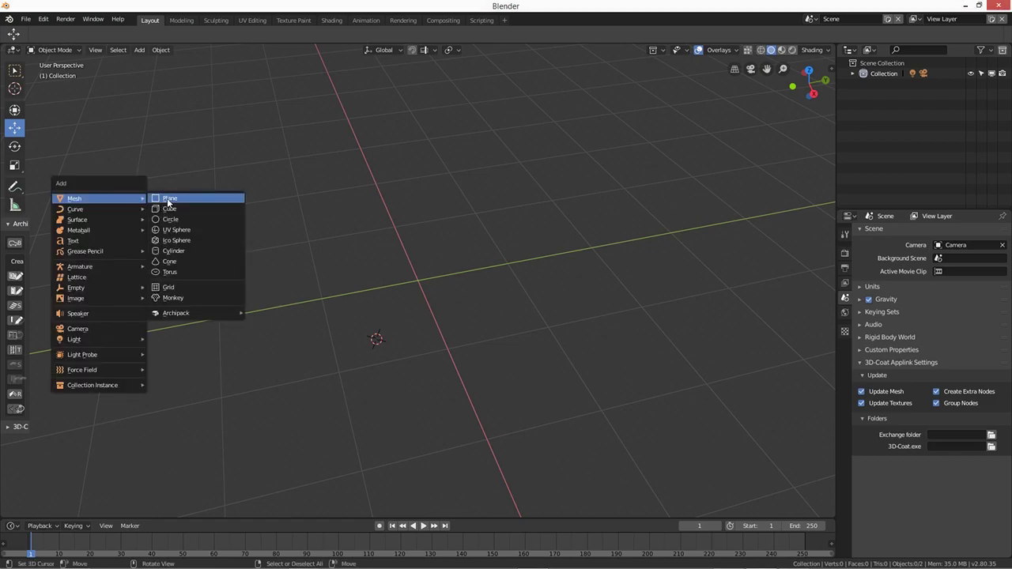
left_click(169, 208)
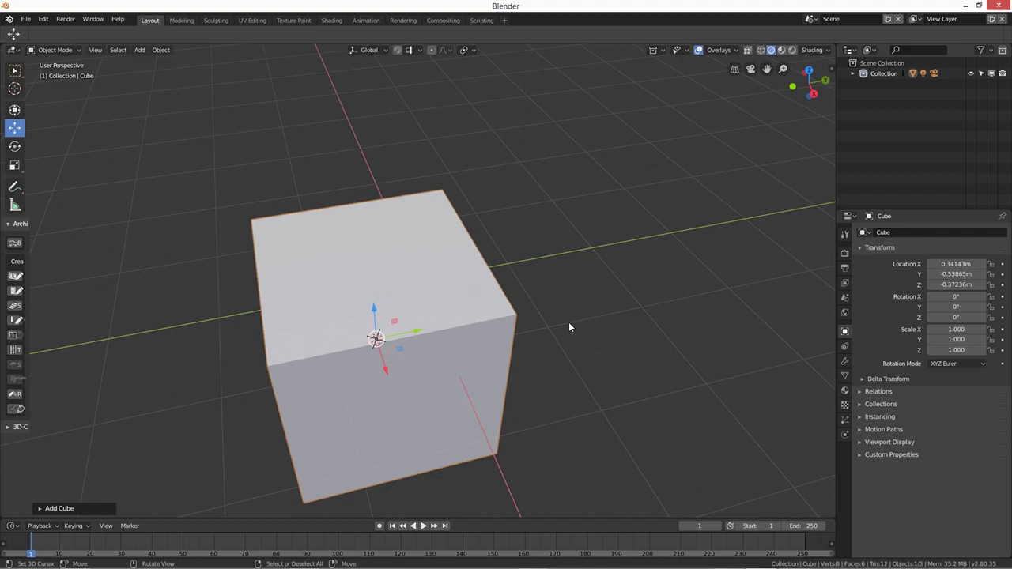
key("s")
key("y")
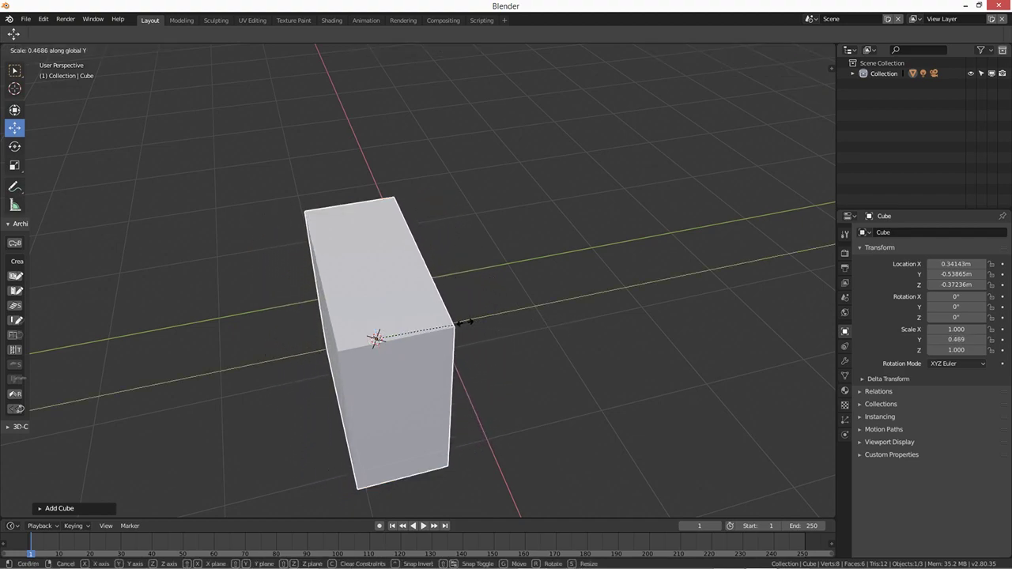
left_click(462, 342)
middle_click_drag(462, 344, 427, 325)
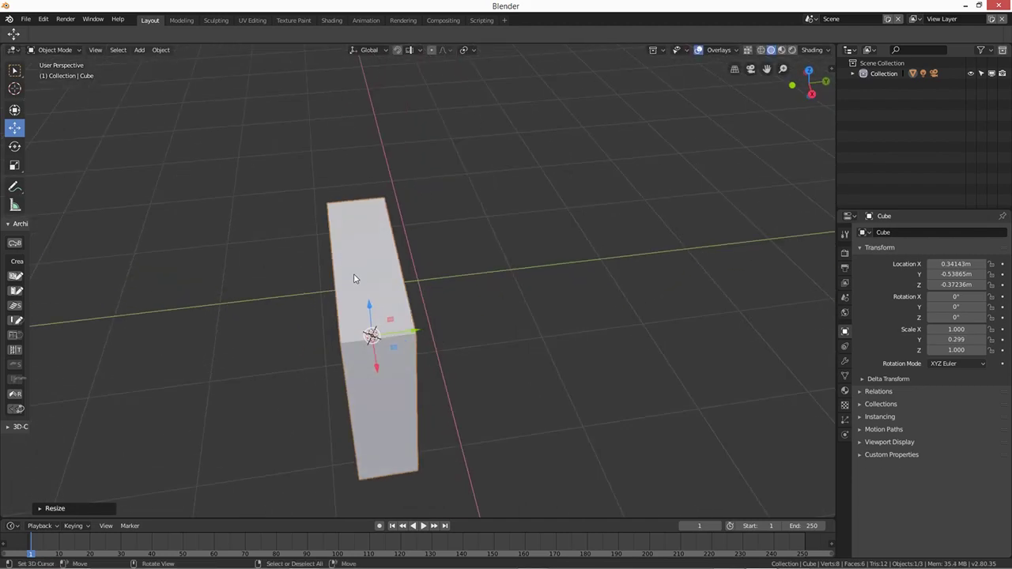
key("Tab")
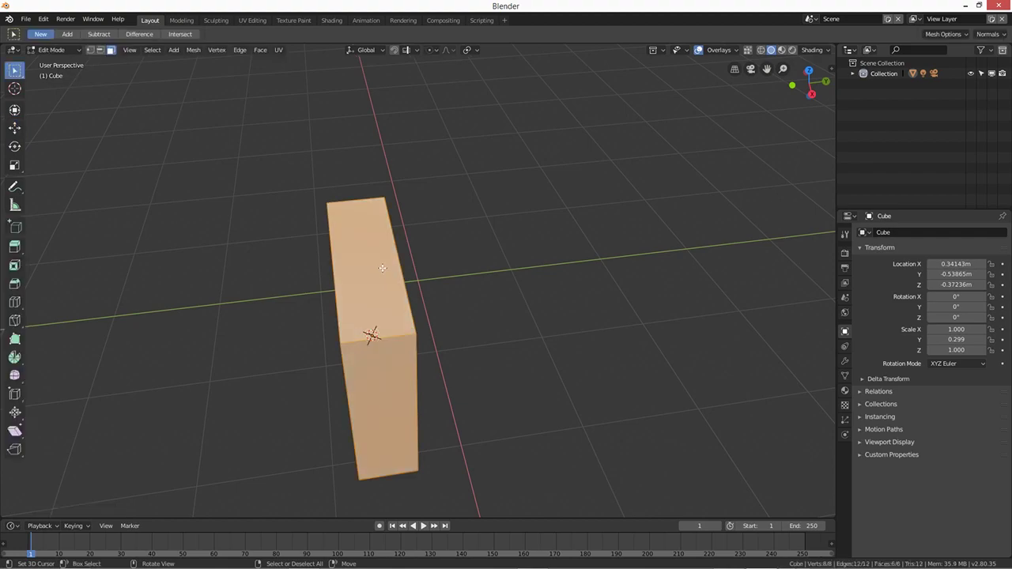
Step: Inset the slab's top, front and side faces to form a cover border
left_click(378, 267)
left_click(384, 387, "shift")
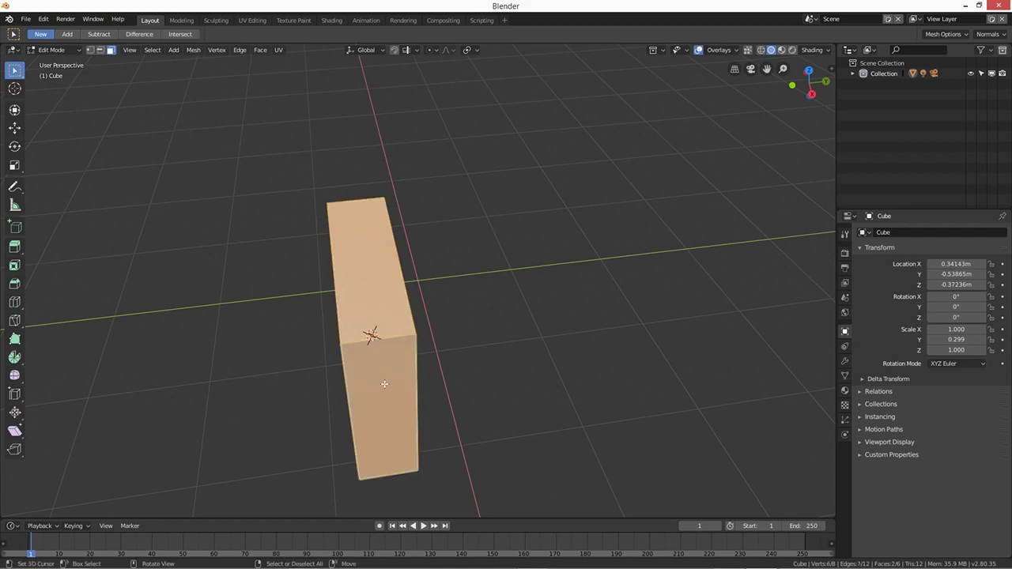
middle_click_drag(384, 384, 388, 350)
left_click(389, 351, "shift")
middle_click_drag(409, 245, 465, 283)
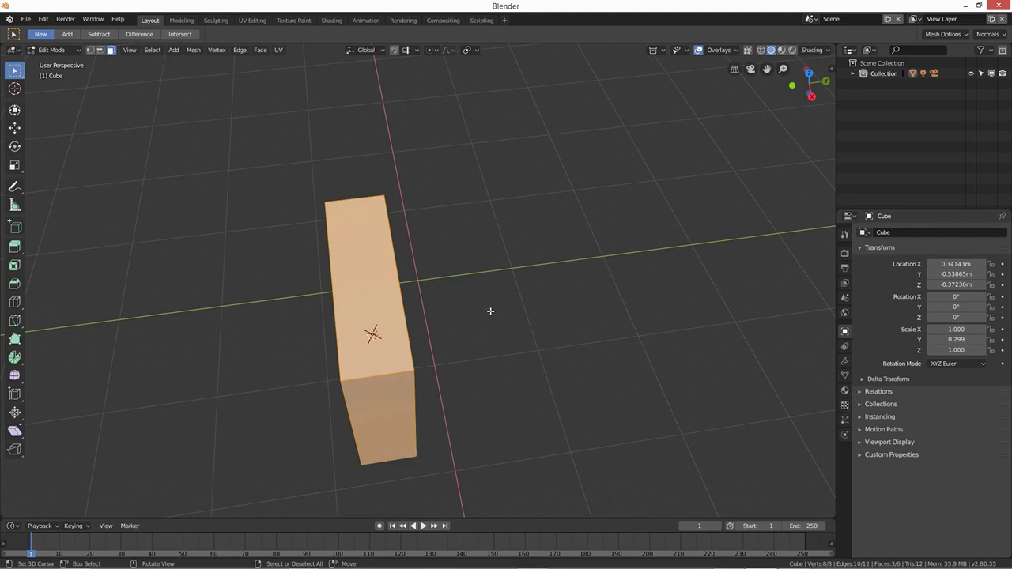
key("i")
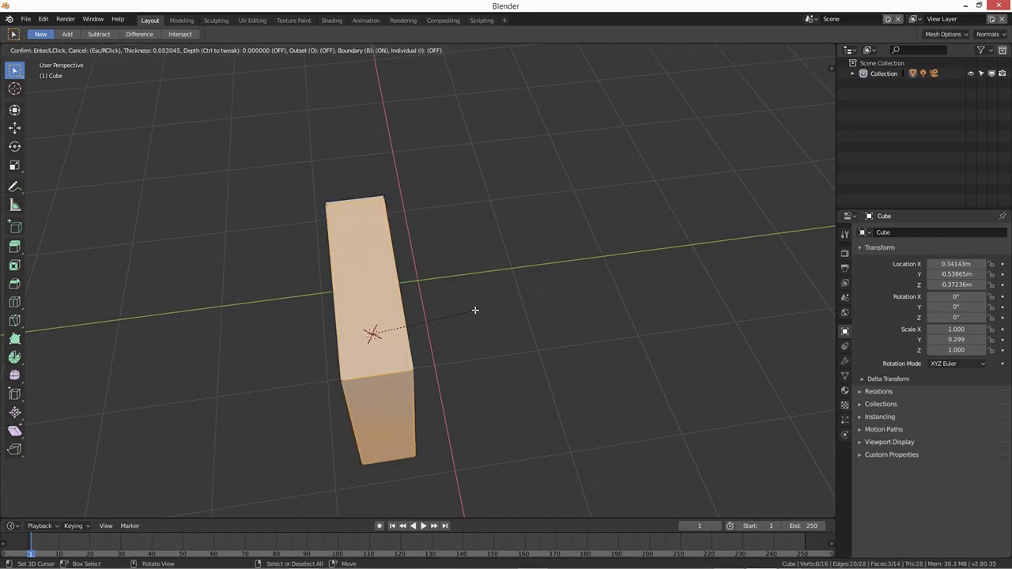
left_click(471, 310)
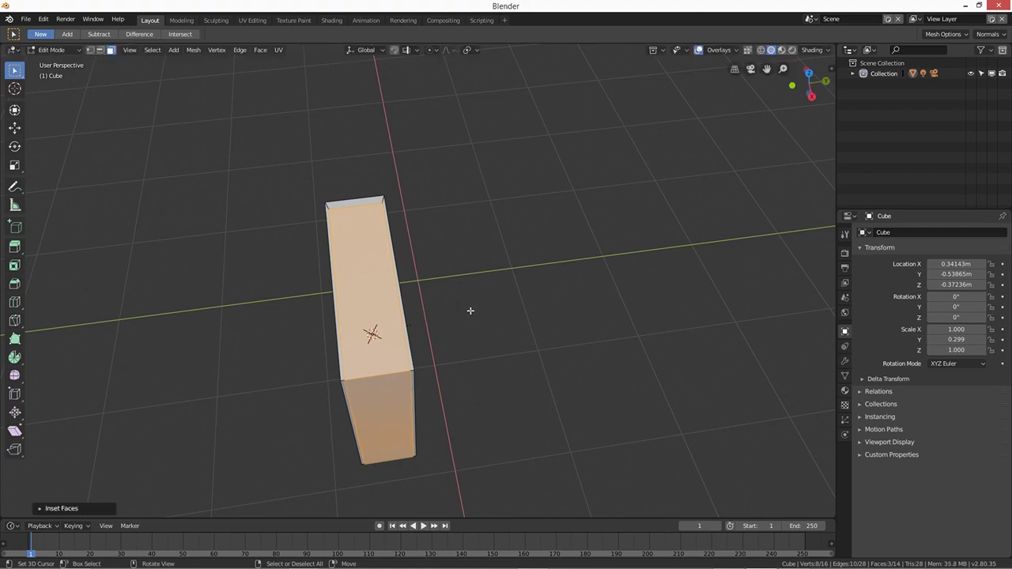
middle_click_drag(471, 310, 589, 304)
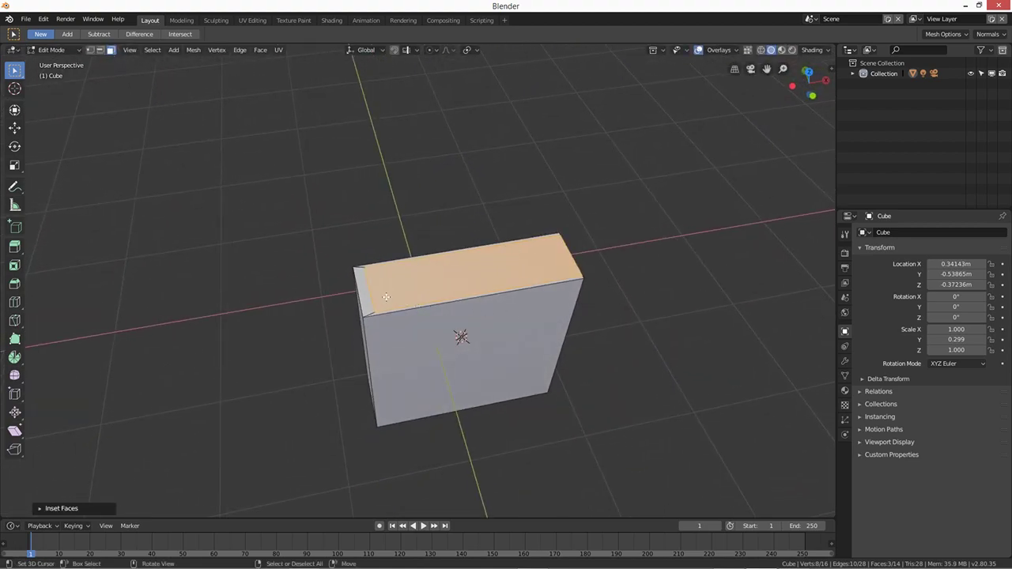
Step: Select two spine-side edges and move them -0.054 m along X
key("2")
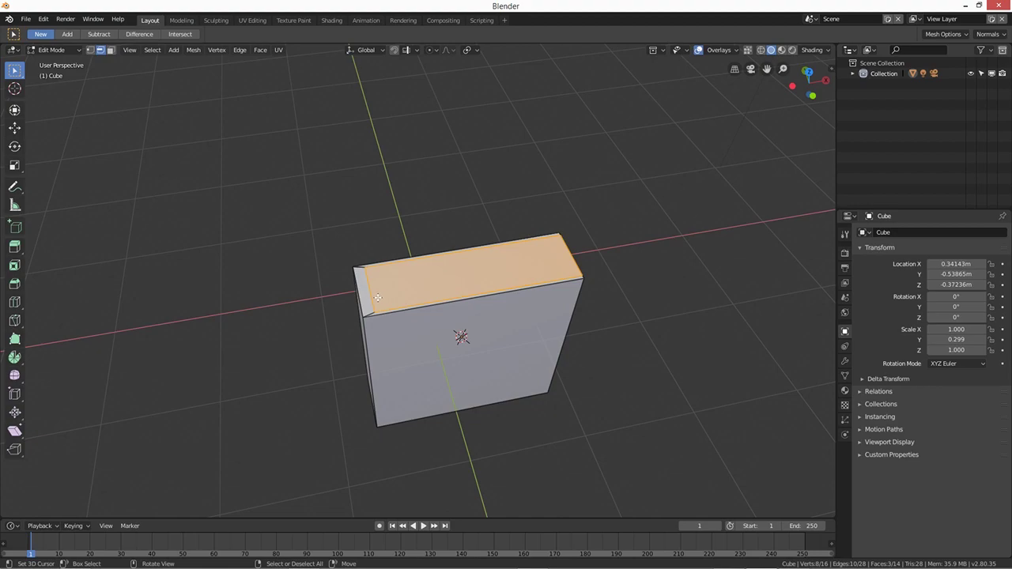
left_click(372, 297)
middle_click_drag(401, 315, 375, 416)
left_click(371, 304, "shift")
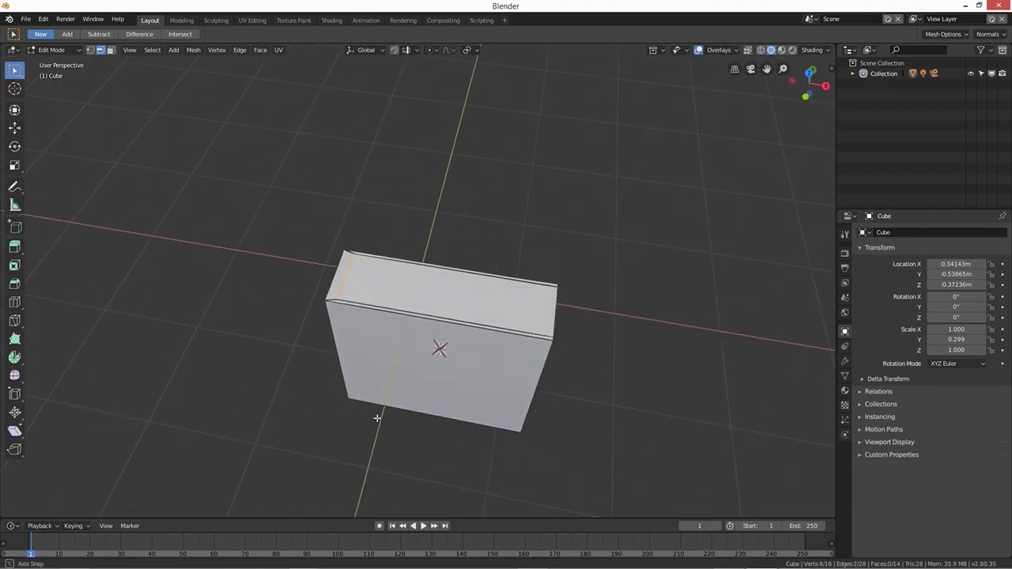
left_click(14, 128)
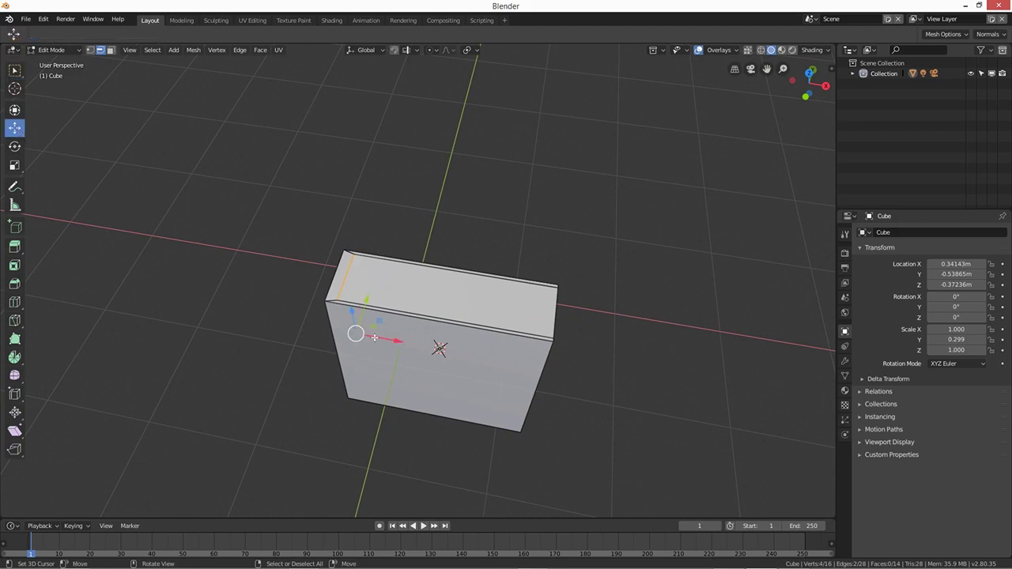
left_click_drag(374, 338, 392, 342)
middle_click_drag(412, 369, 467, 282)
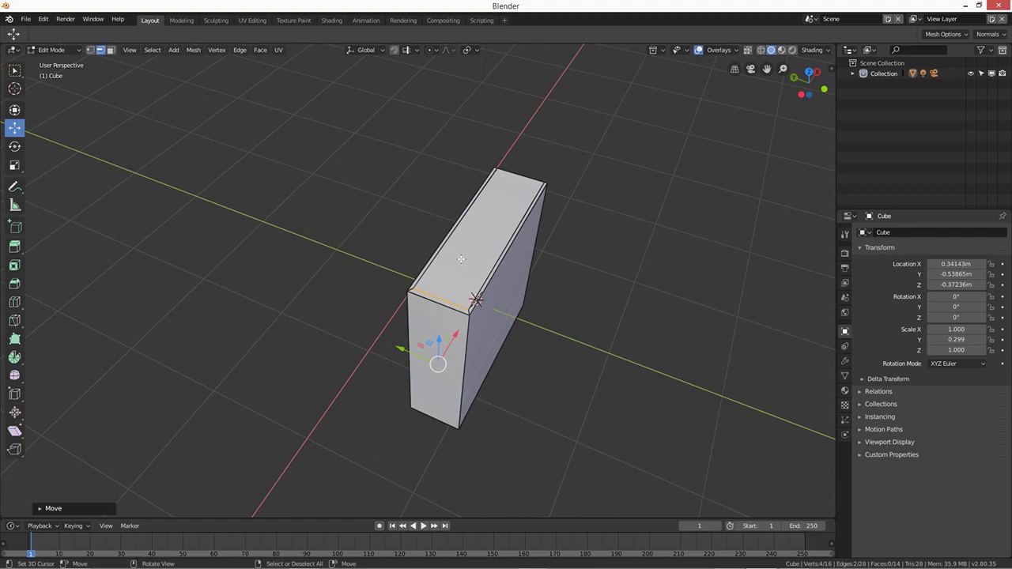
middle_click_drag(516, 296, 544, 317)
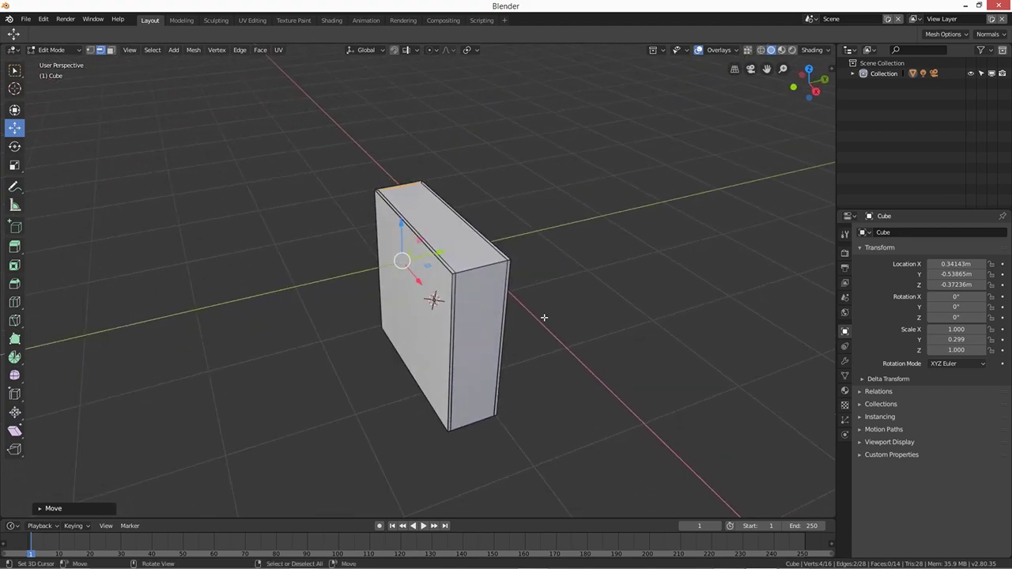
Step: Select the top and side faces and trial an extrusion, then undo it
left_click(466, 253)
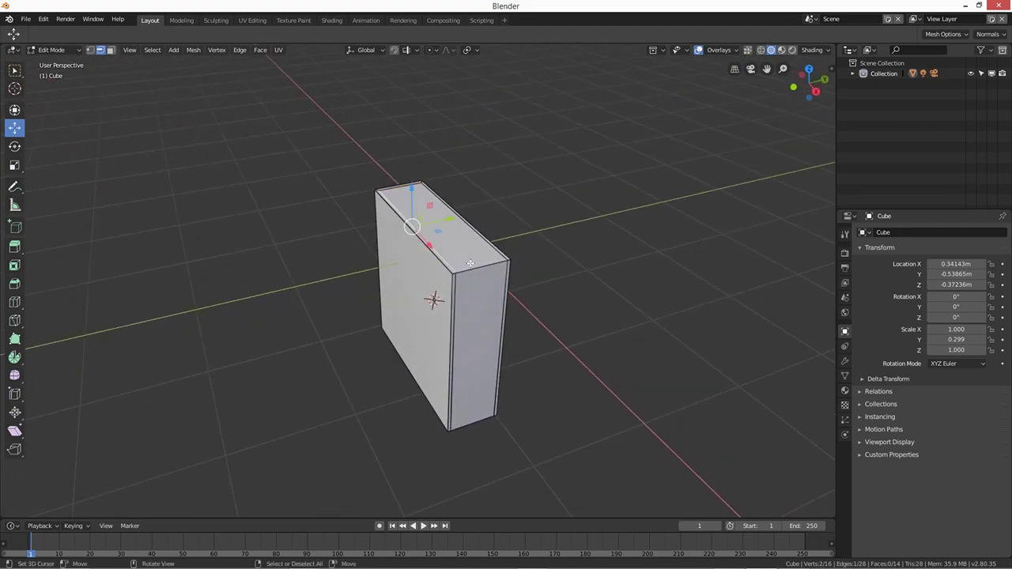
left_click(110, 50)
left_click(468, 252)
left_click(489, 297, "shift")
middle_click_drag(493, 370, 489, 293)
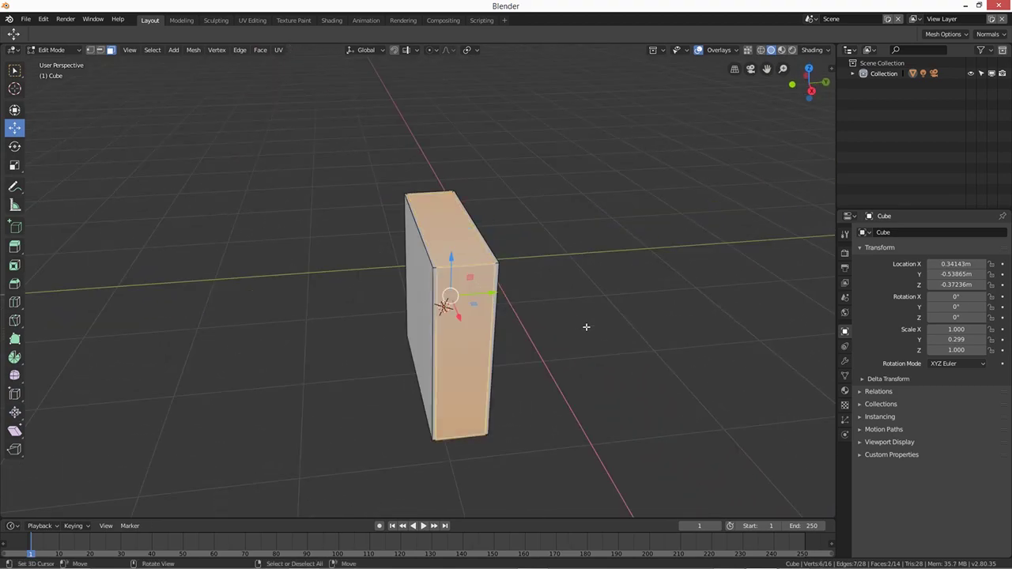
key("e")
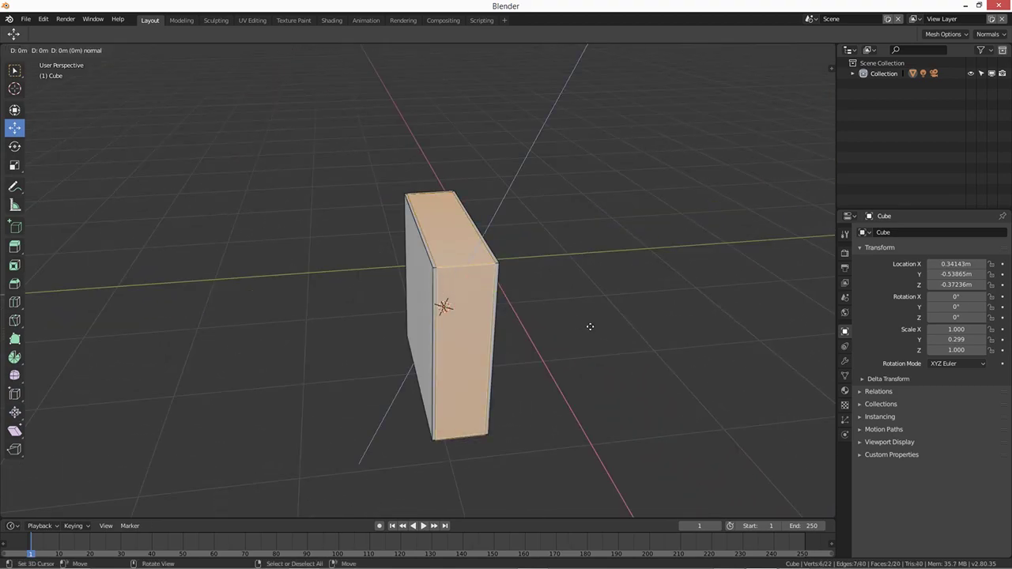
right_click(589, 326)
key("s")
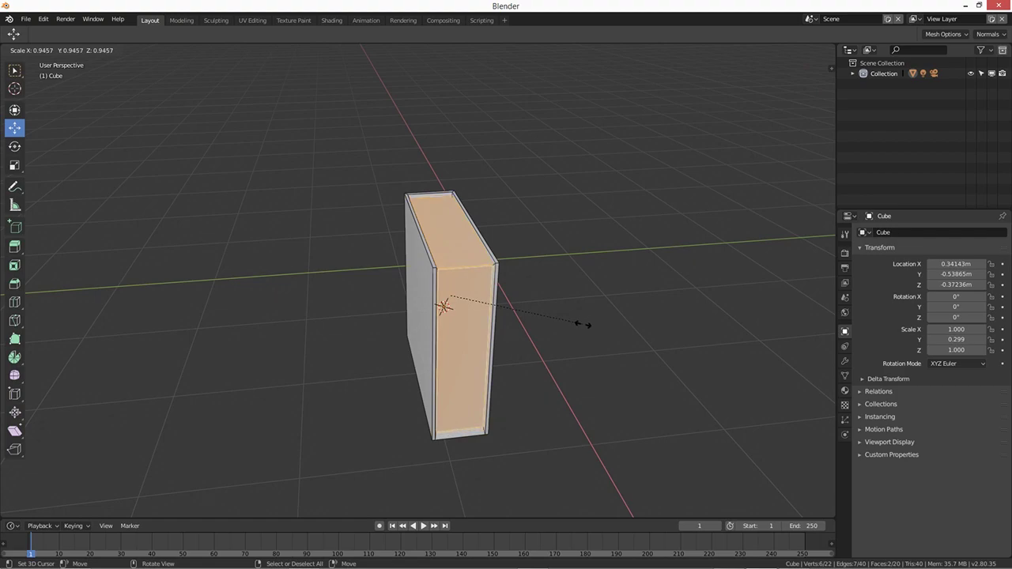
right_click(584, 325)
middle_click_drag(586, 328, 577, 254)
key("ctrl+z")
Step: Add the front face and extrude the three page faces inward with a slight scale
left_click(490, 348, "shift")
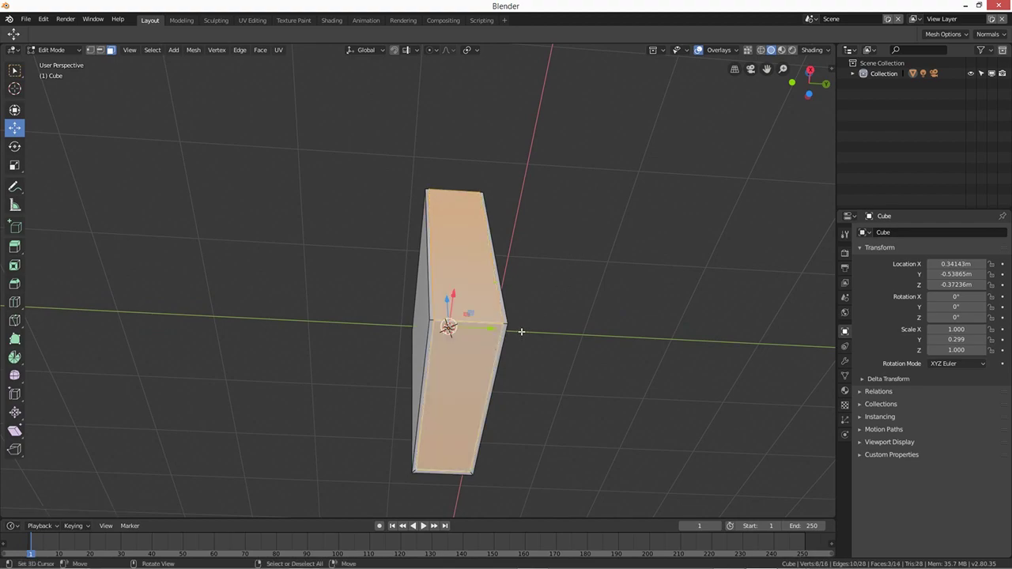
middle_click_drag(520, 332, 509, 384)
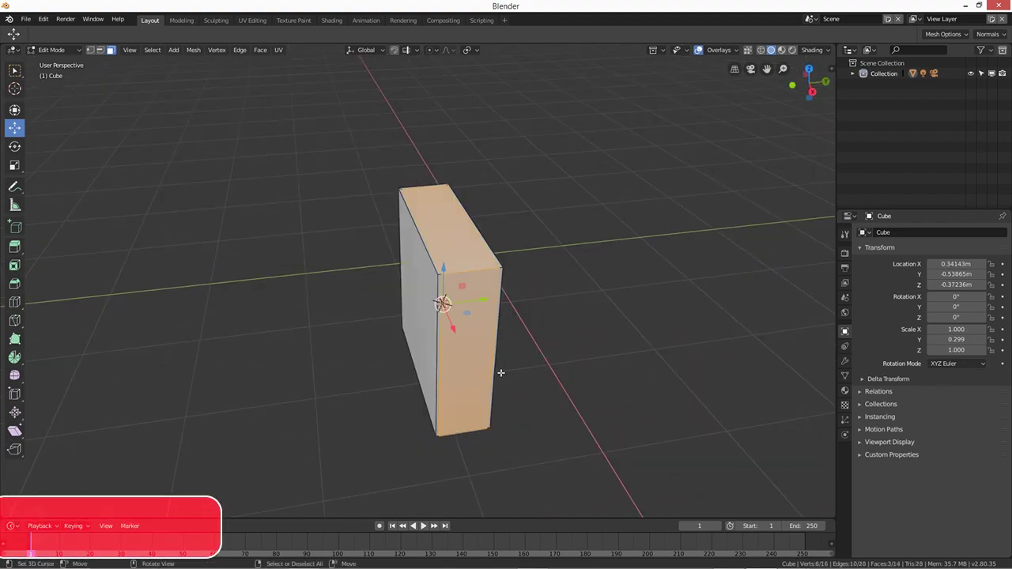
key("e")
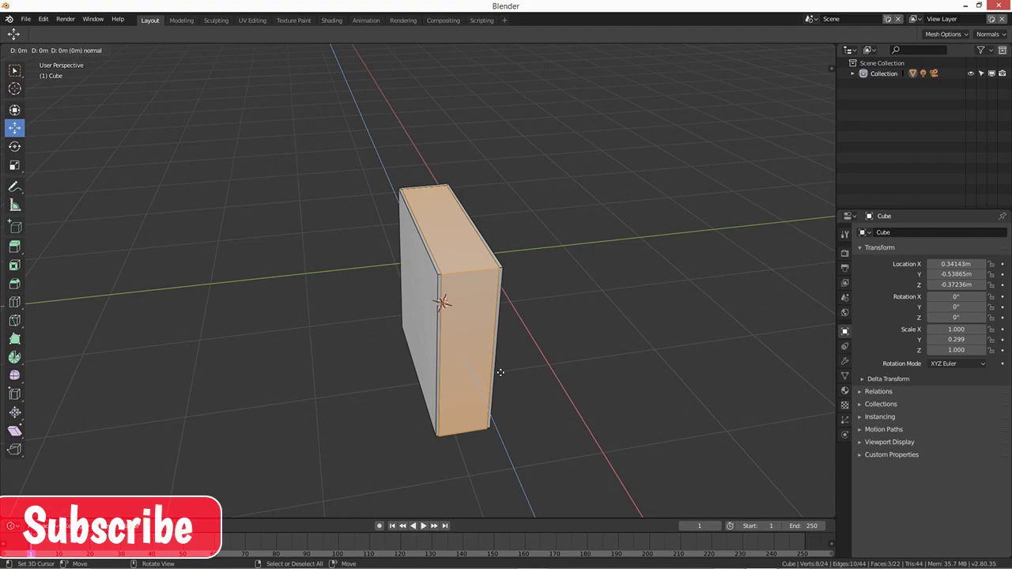
right_click(498, 373)
key("s")
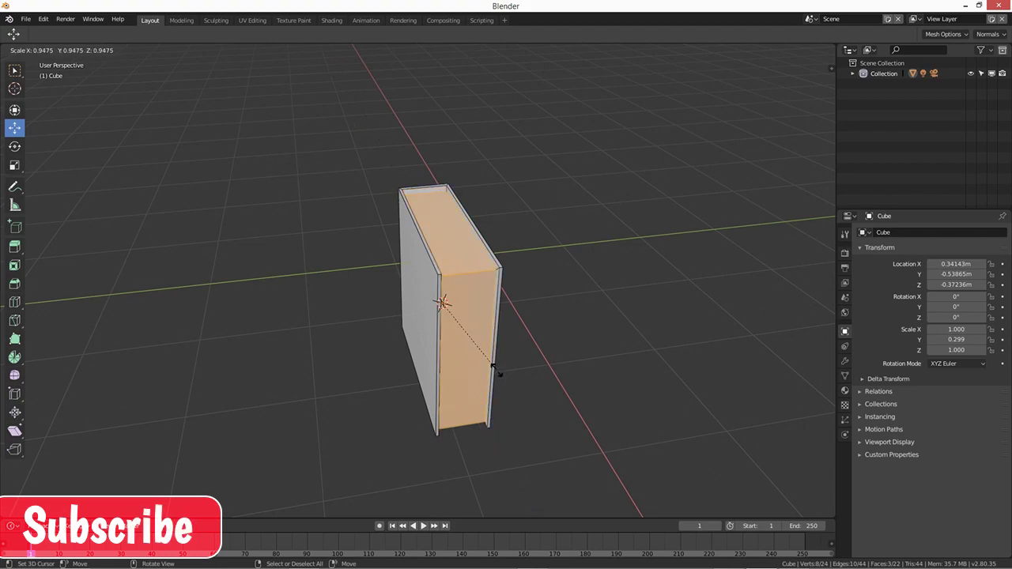
right_click(494, 369)
middle_click_drag(495, 370, 445, 289)
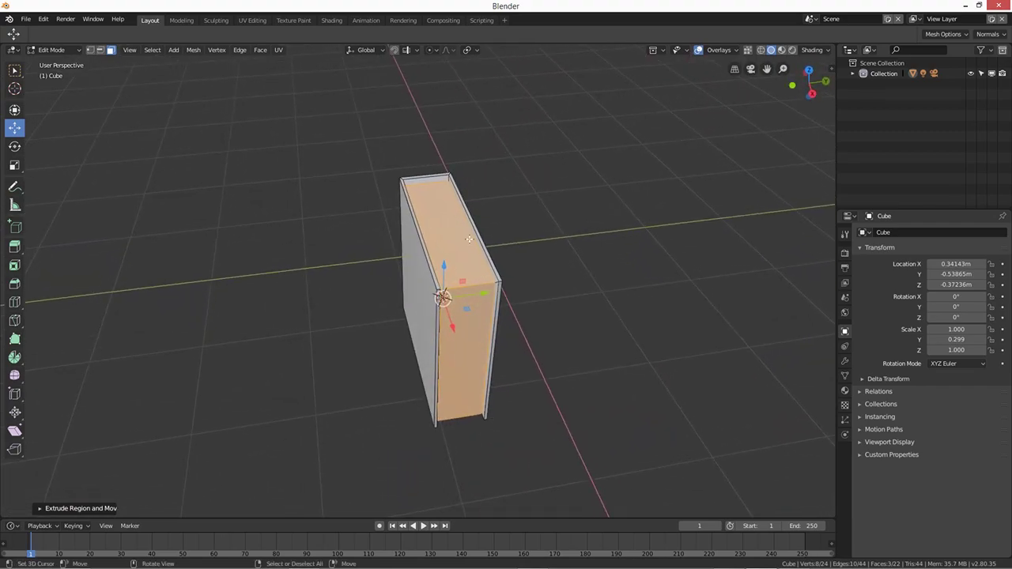
middle_click_drag(495, 352, 490, 400)
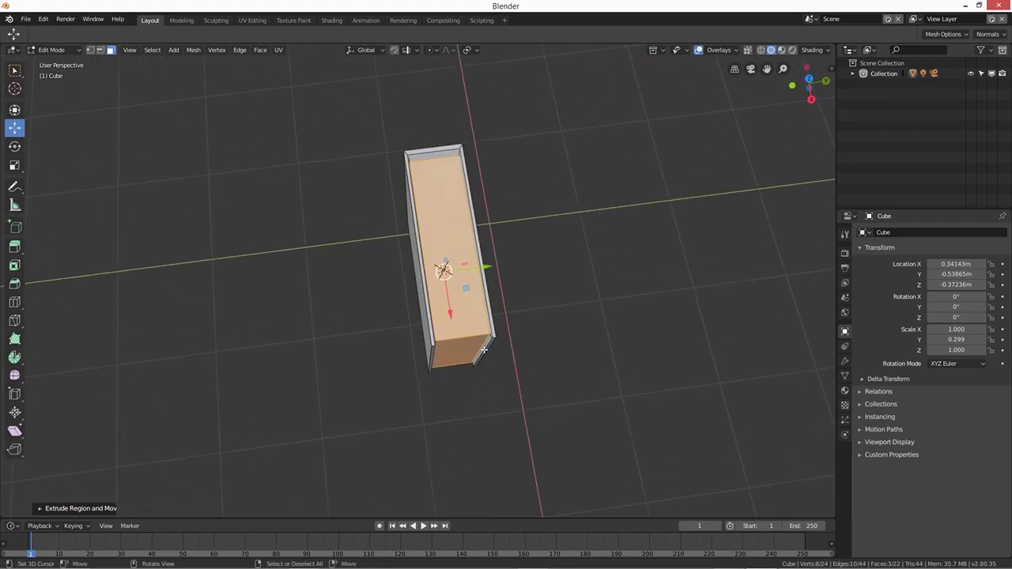
middle_click_drag(484, 350, 472, 281)
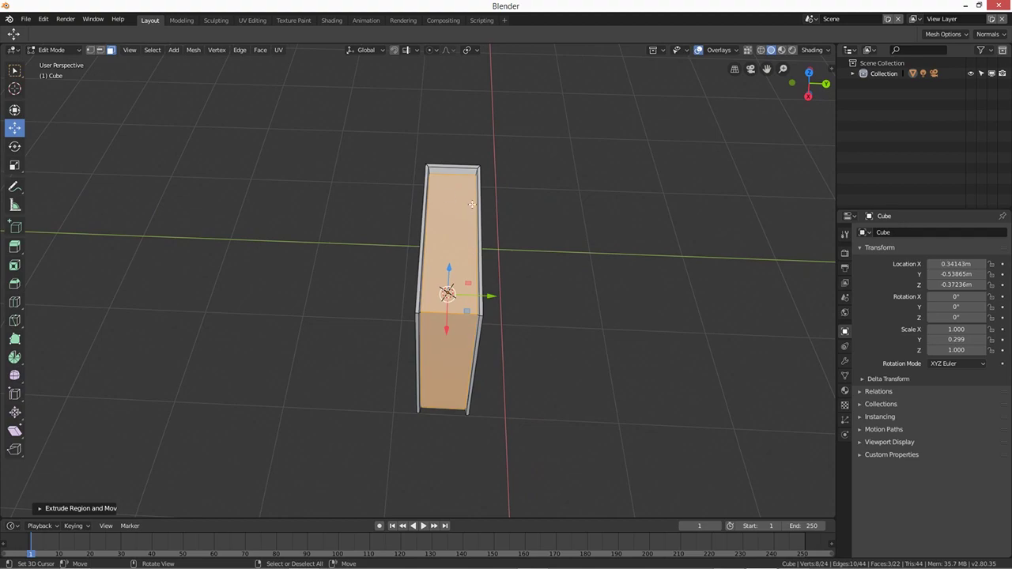
middle_click_drag(457, 193, 456, 225)
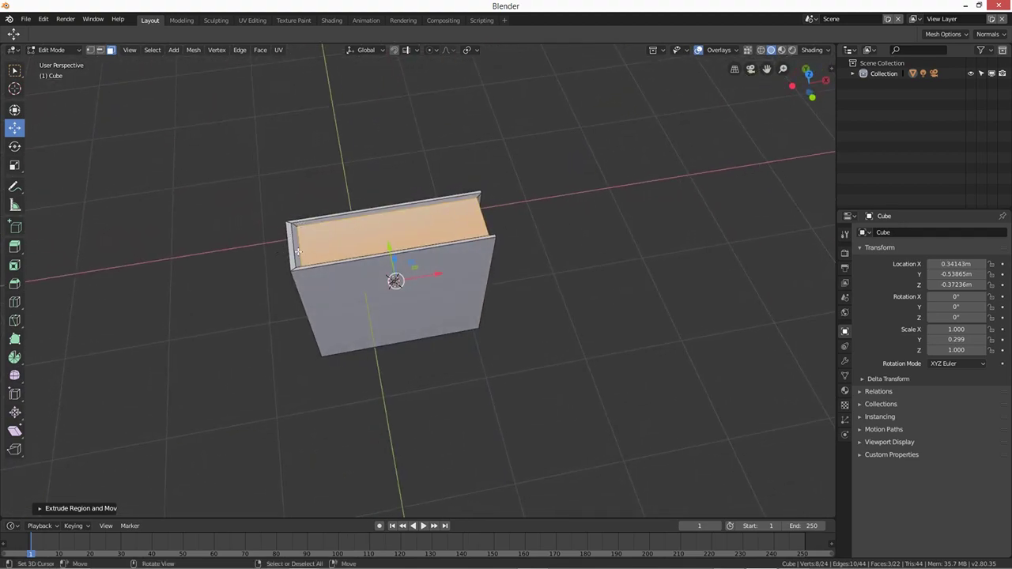
Step: Select two left edges of the box and nudge them along X
key("2")
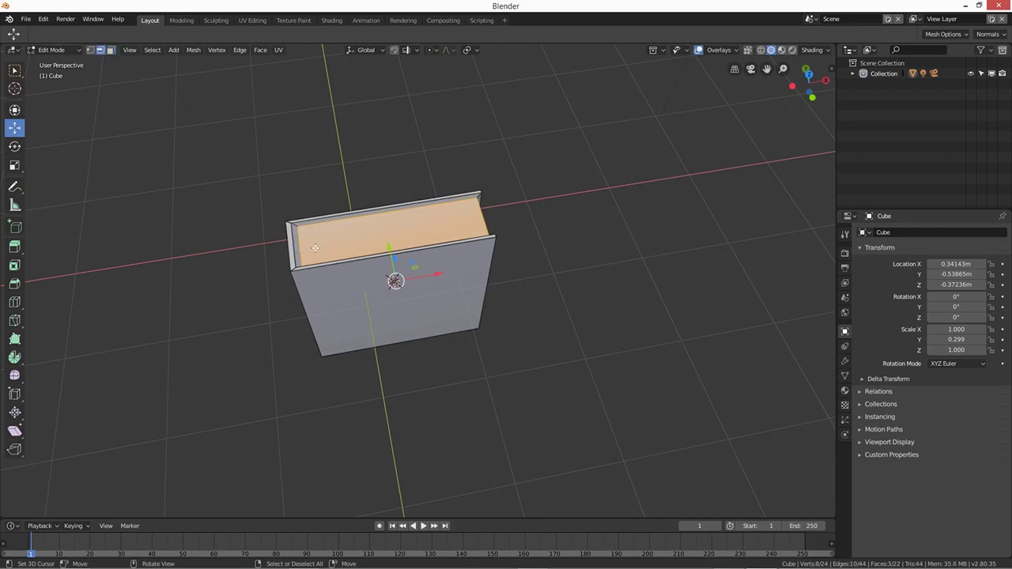
left_click(300, 247)
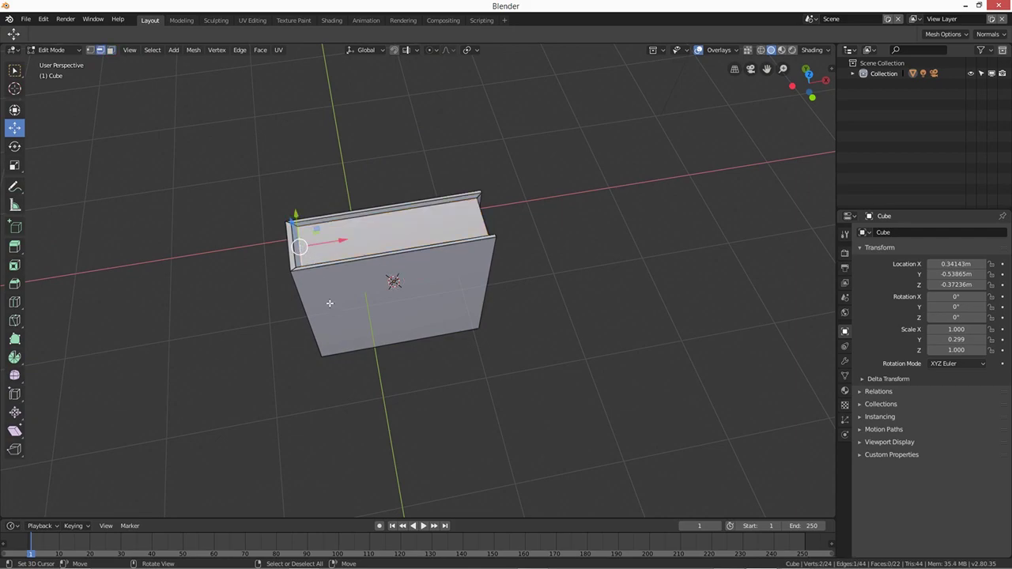
middle_click_drag(329, 303, 313, 249)
left_click(289, 286, "shift")
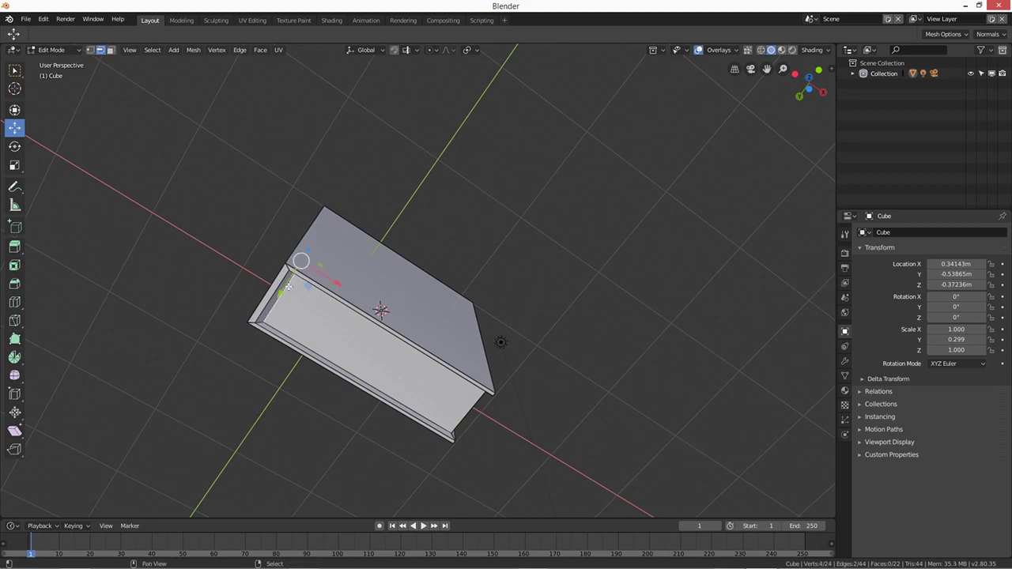
middle_click_drag(296, 287, 361, 301)
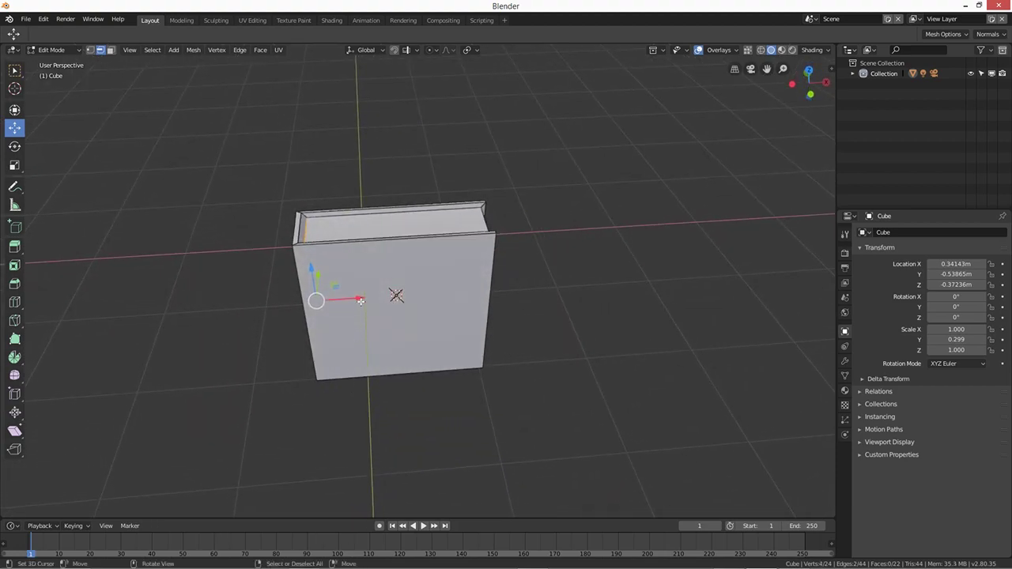
left_click_drag(361, 302, 362, 306)
middle_click_drag(366, 328, 493, 293)
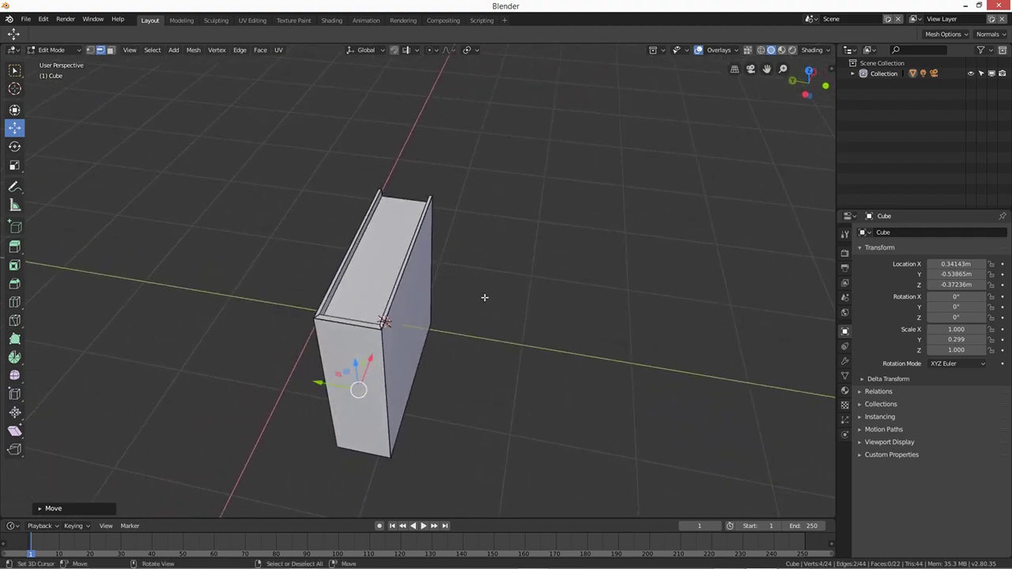
Step: Add two centred loop cuts across the page block
key("ctrl+r")
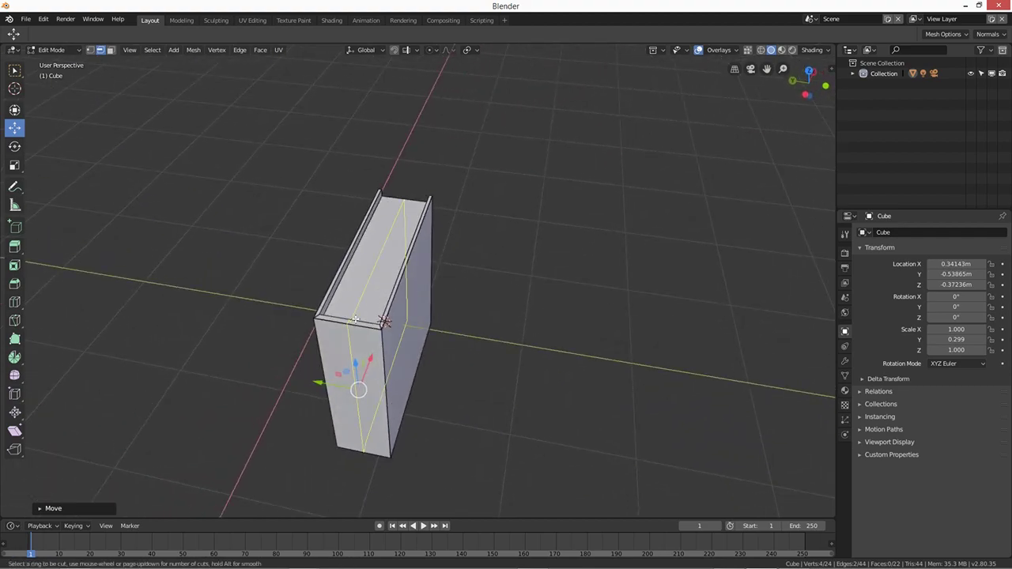
scroll(356, 320, "up", 2)
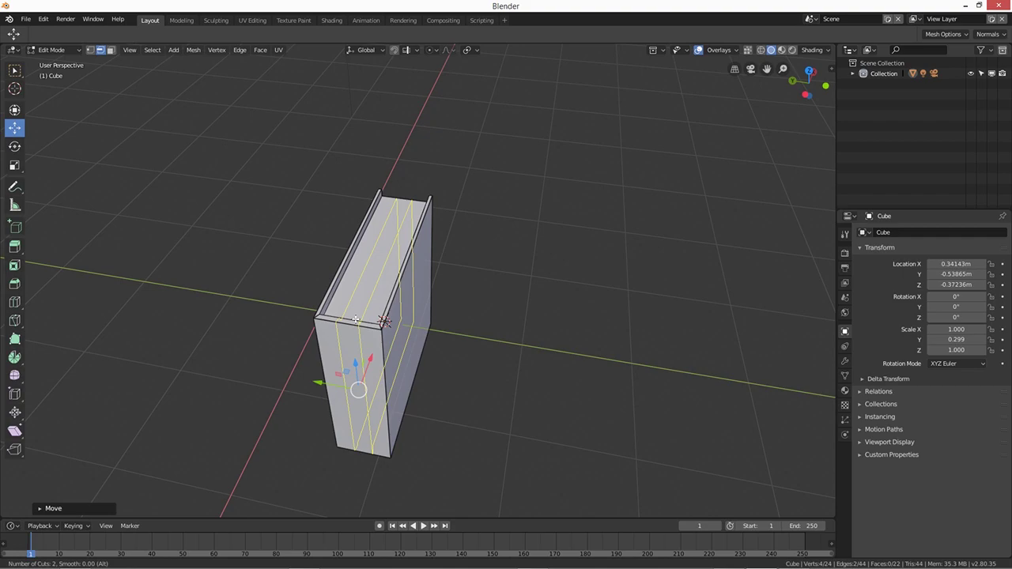
left_click(356, 320)
right_click(356, 319)
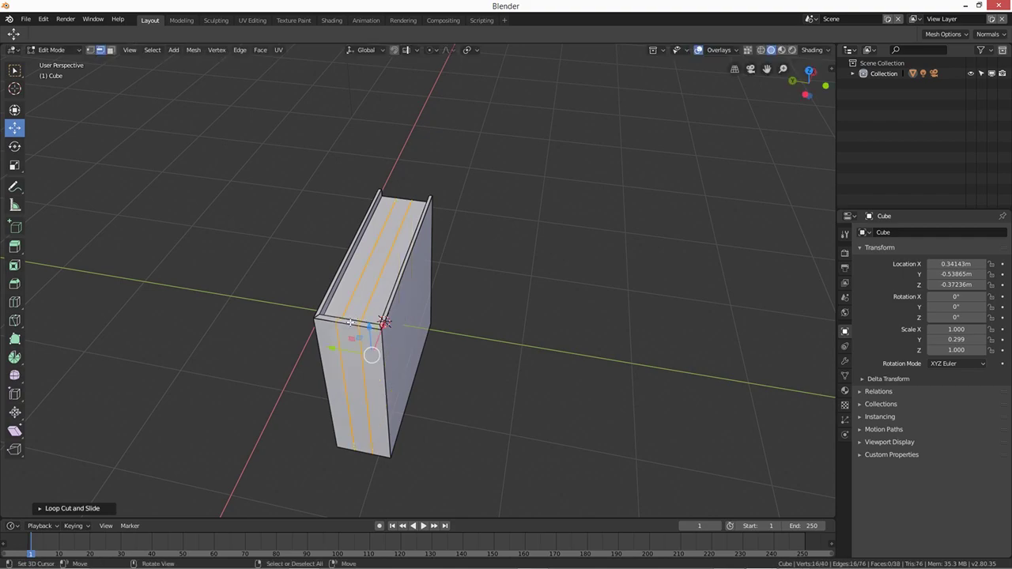
middle_click_drag(393, 345, 369, 143)
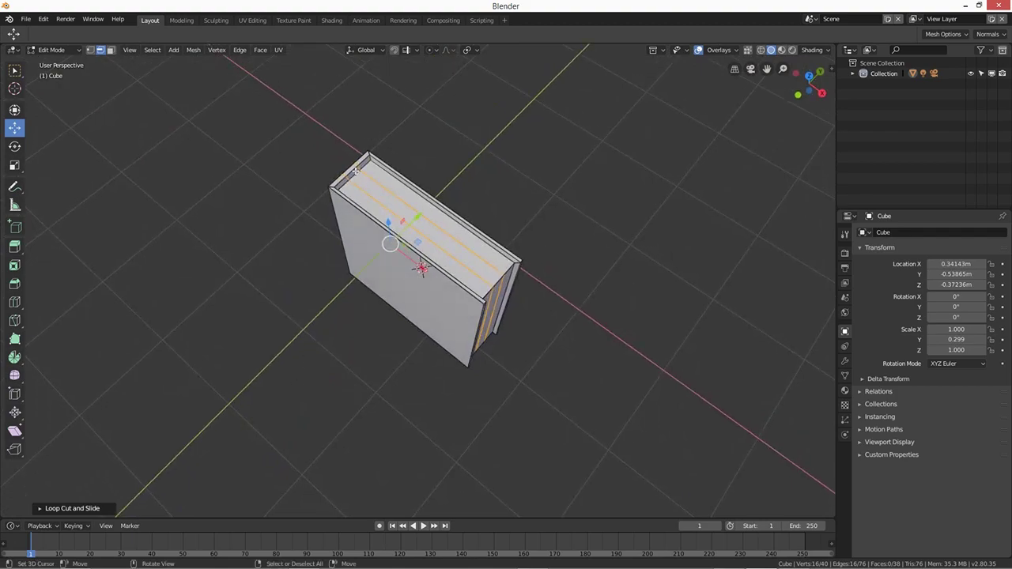
Step: Select the spine-side faces and shift them -0.054 m along X
left_click(356, 170)
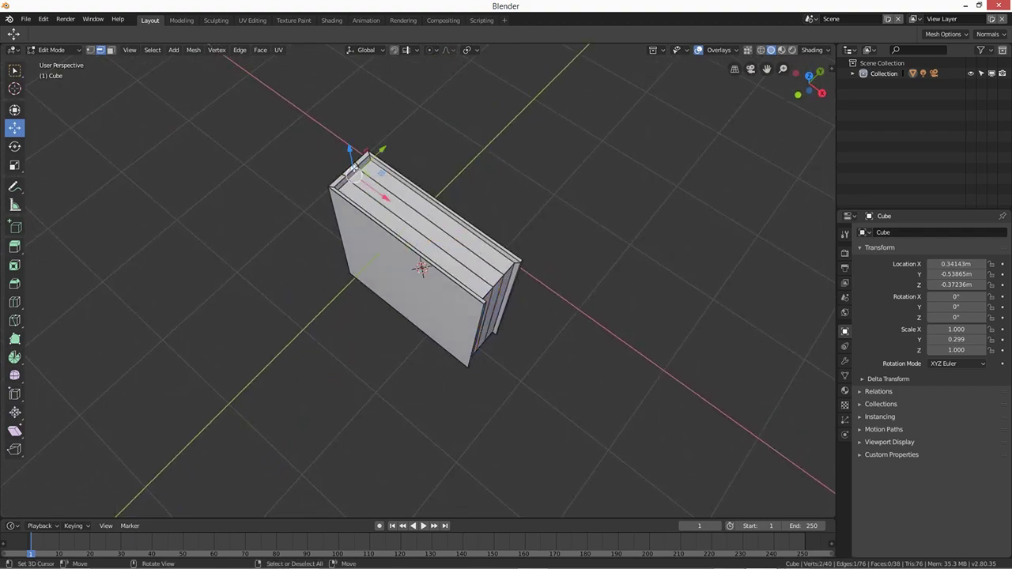
key("3")
left_click(354, 168)
left_click(350, 171, "shift")
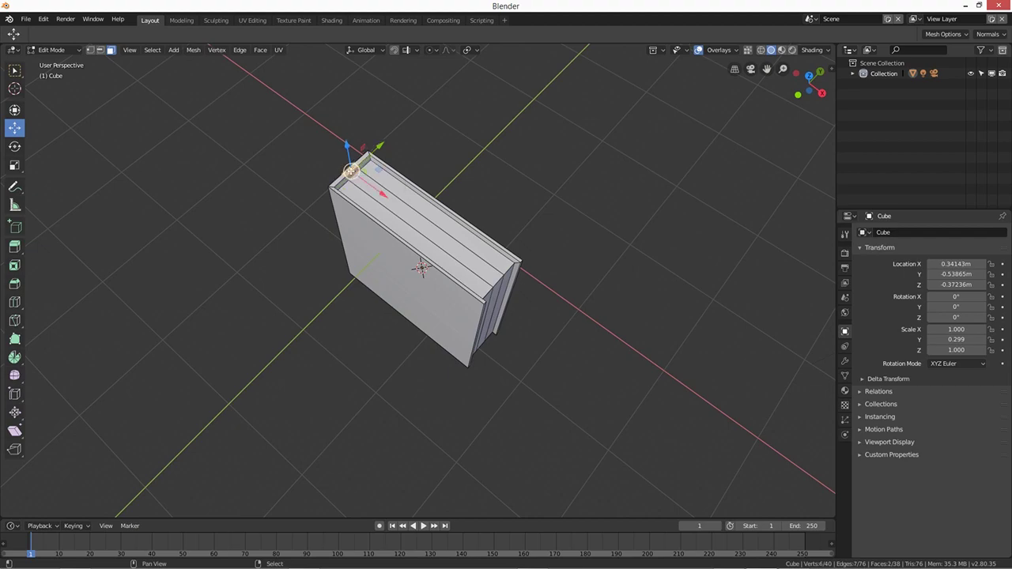
middle_click_drag(351, 171, 397, 293)
left_click(401, 352, "shift")
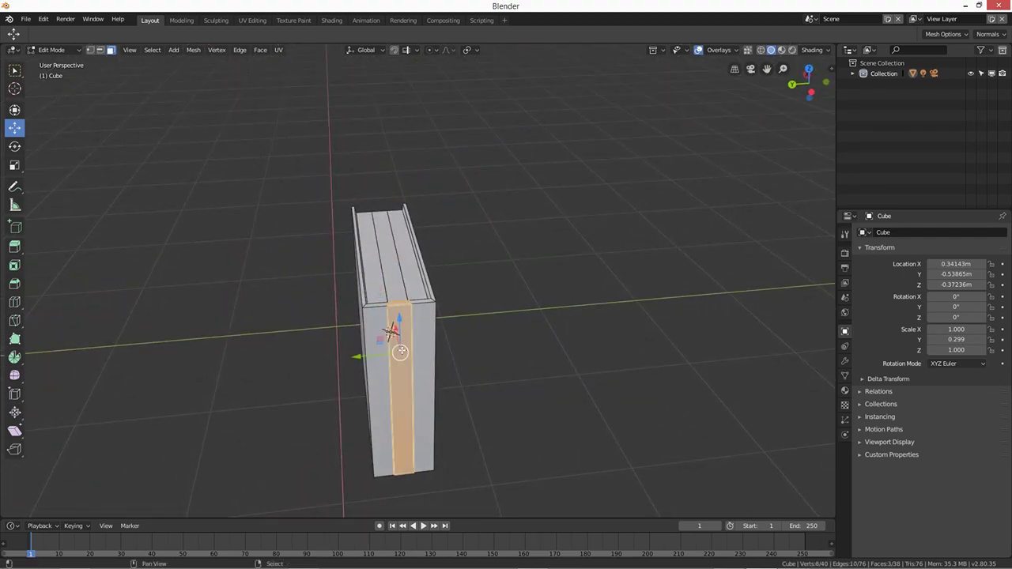
middle_click_drag(401, 352, 516, 188)
left_click(435, 247, "shift")
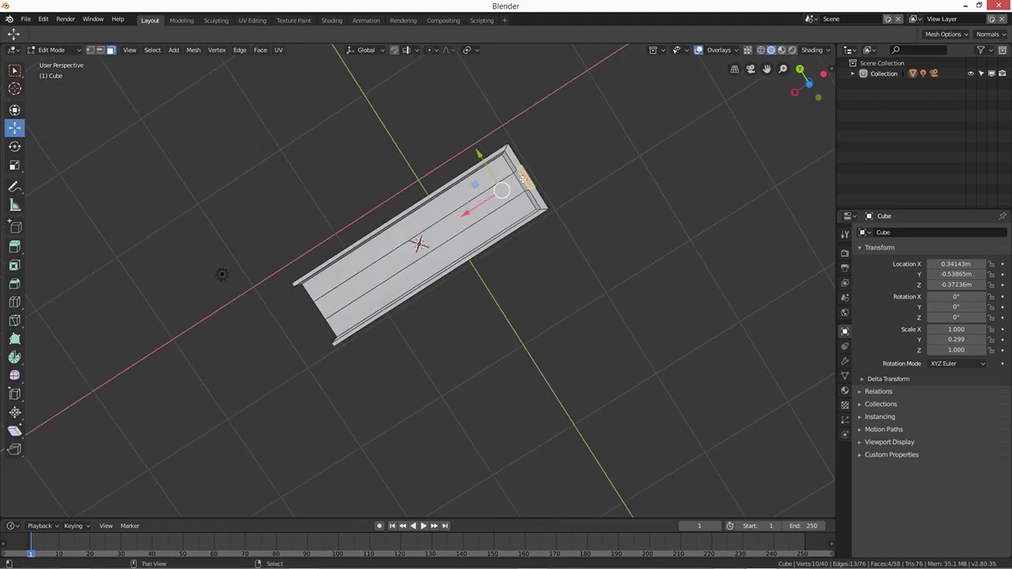
left_click(523, 178, "shift")
middle_click_drag(524, 178, 355, 316)
left_click_drag(355, 315, 345, 313)
middle_click_drag(346, 313, 222, 366)
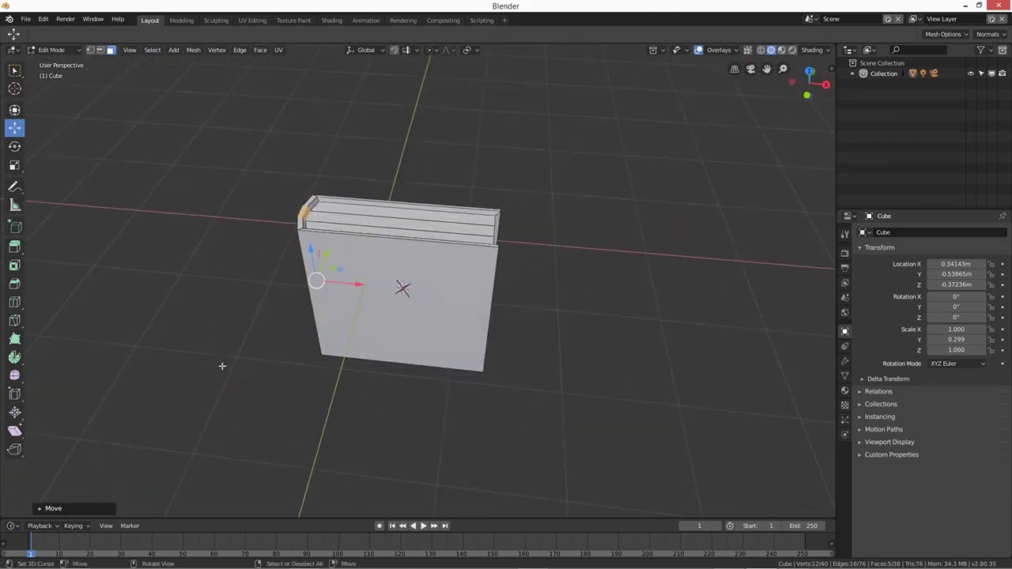
Step: Apply Shade Smooth to the book in Object Mode, then return to Edit Mode
key("Tab")
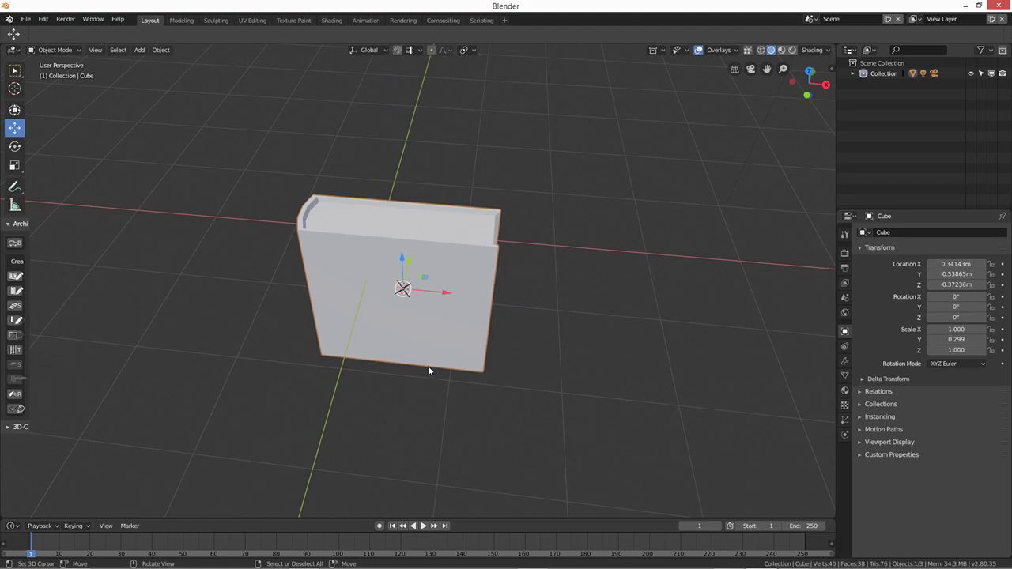
right_click(428, 370)
left_click(428, 370)
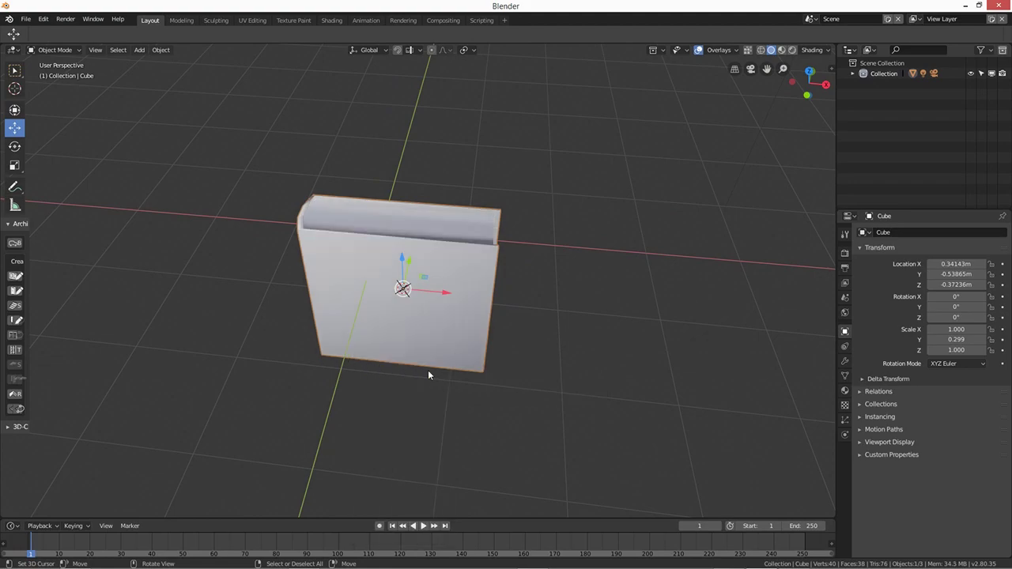
middle_click_drag(389, 374, 476, 341)
key("Tab")
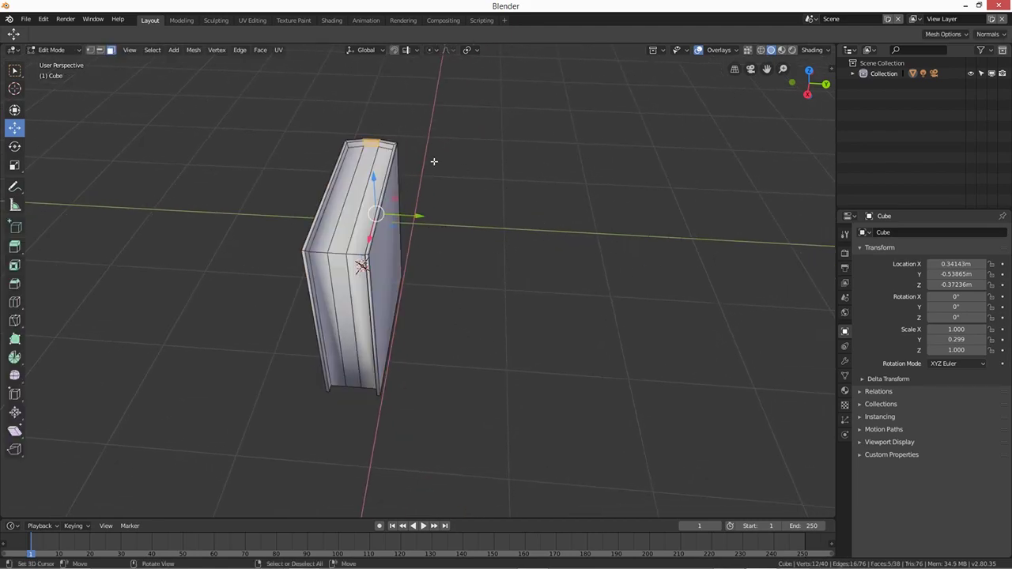
Step: Select the top cover faces, the top-left and left edge strips, and the right side face
left_click(389, 146, "shift")
left_click(358, 144, "shift")
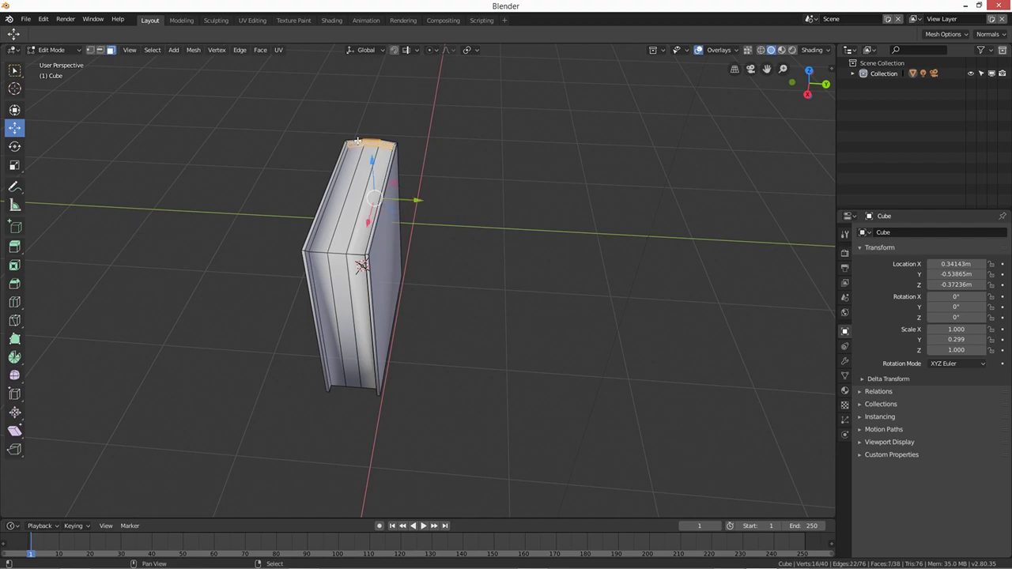
left_click(377, 141, "shift")
left_click(391, 148, "shift")
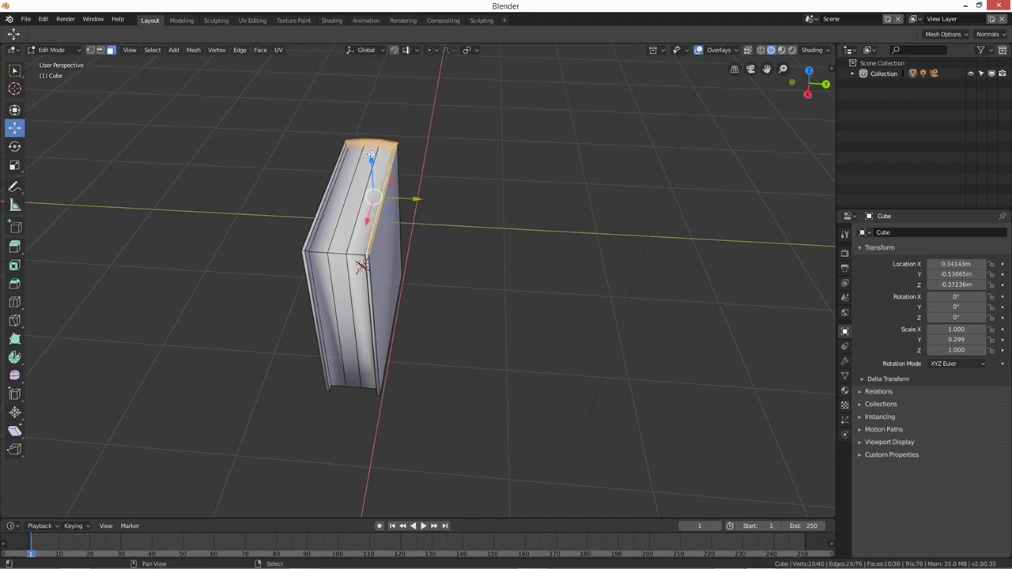
left_click(342, 156, "shift")
left_click(341, 160, "shift")
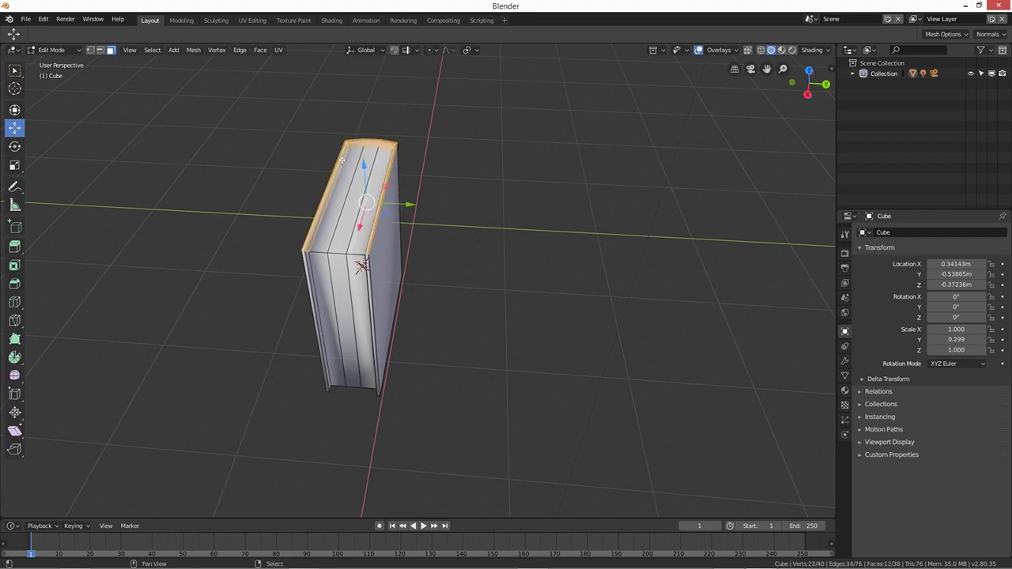
left_click(307, 260, "shift")
left_click(306, 261, "shift")
left_click(384, 276, "shift")
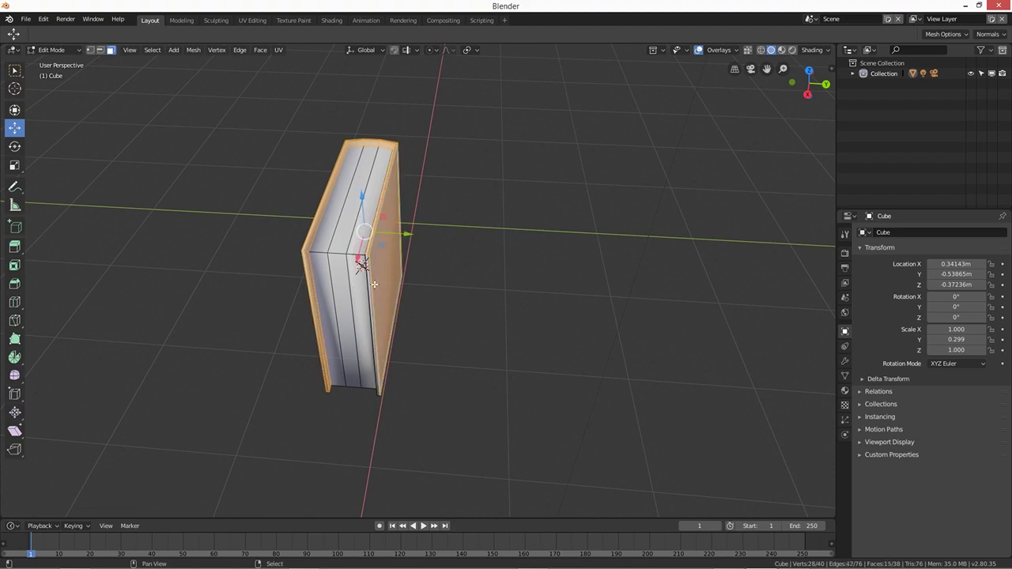
Step: Adjust the right edge strip selection and add the large front cover face
middle_click_drag(384, 277, 441, 297)
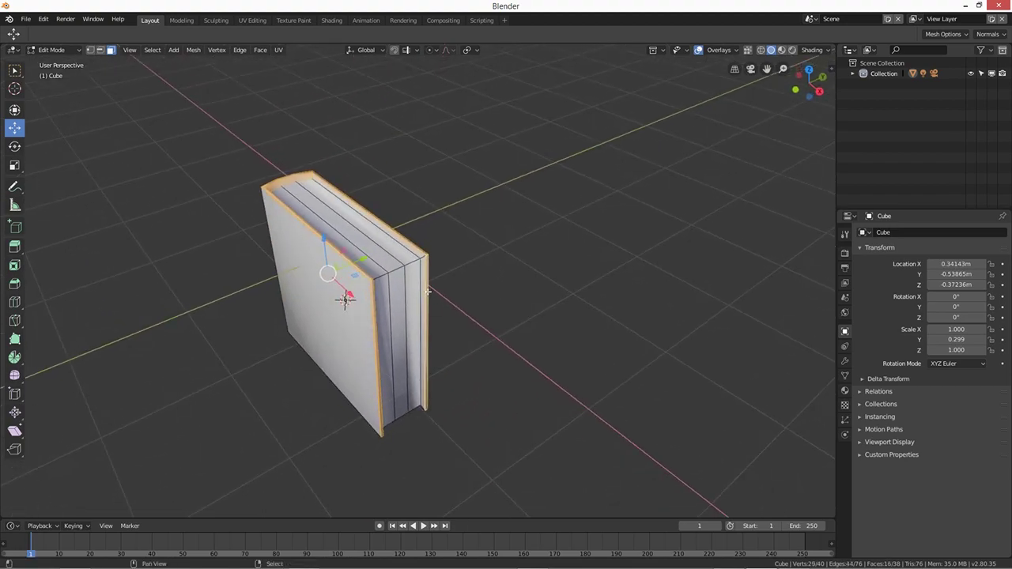
left_click(425, 293, "shift")
left_click(425, 284, "shift")
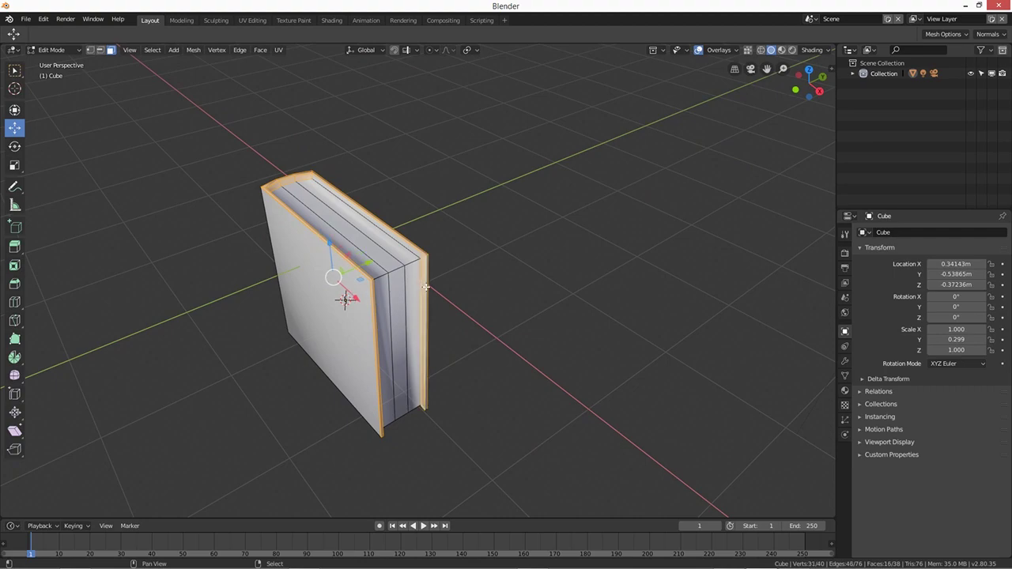
left_click(426, 287, "shift")
scroll(454, 329, "up", 4)
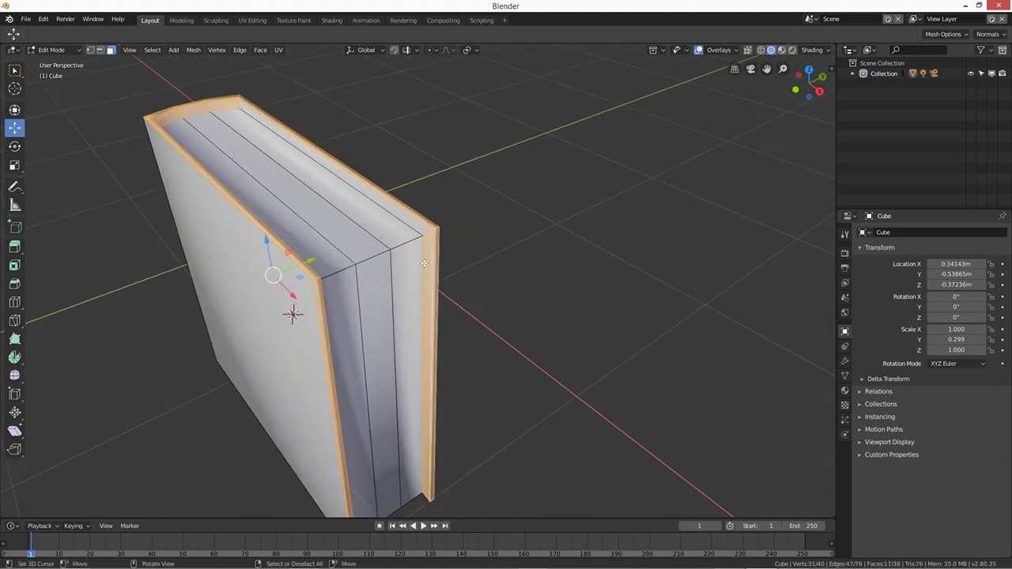
left_click(425, 264, "shift")
left_click(338, 325, "shift")
Step: Add the thin bottom edge strips and bottom-corner faces of the cover
middle_click_drag(339, 325, 267, 451)
left_click(463, 325, "shift")
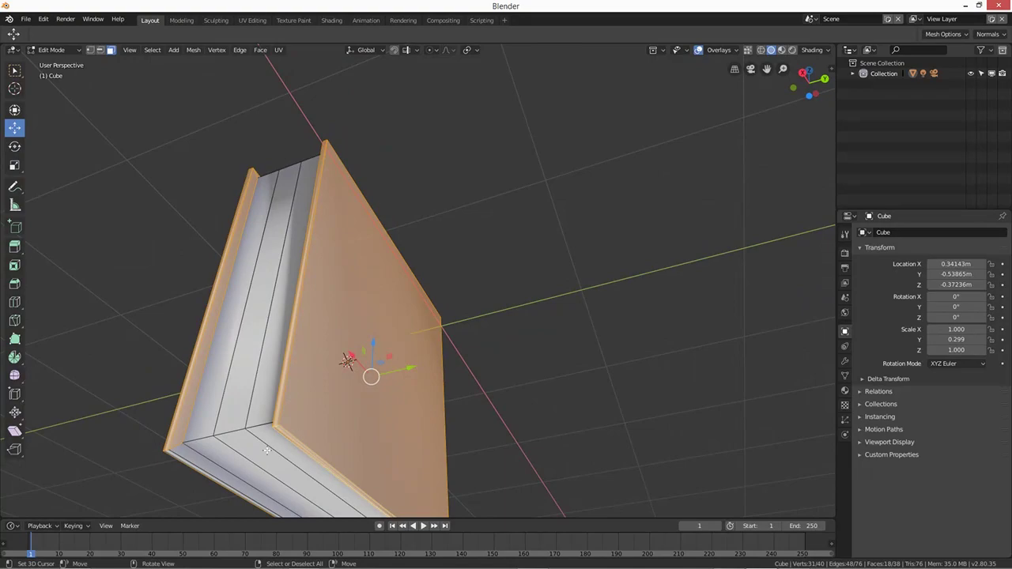
left_click(180, 455, "shift")
left_click(177, 457, "shift")
middle_click_drag(177, 457, 468, 388)
left_click(467, 388, "shift")
left_click(470, 399, "shift")
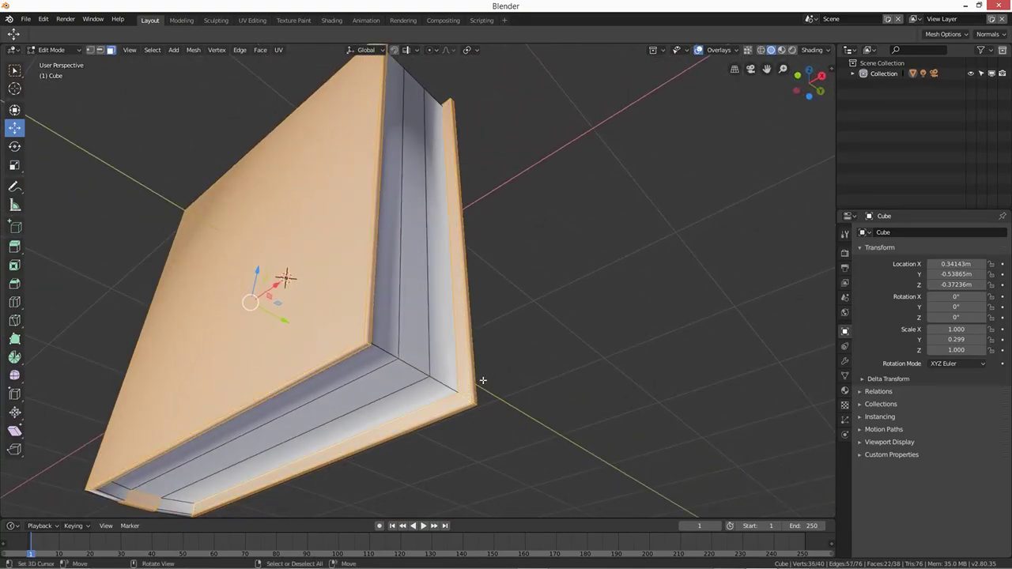
left_click(182, 505, "shift")
left_click(122, 492, "shift")
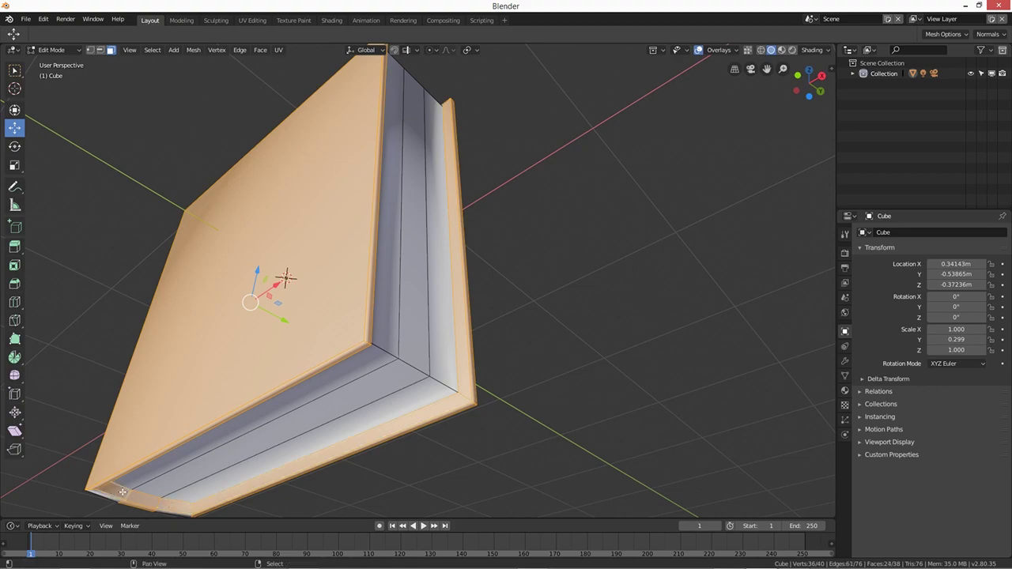
left_click(116, 497, "shift")
left_click(156, 510, "shift")
Step: Add the top cover edge strip and the remaining spine strips
middle_click_drag(361, 475, 469, 217)
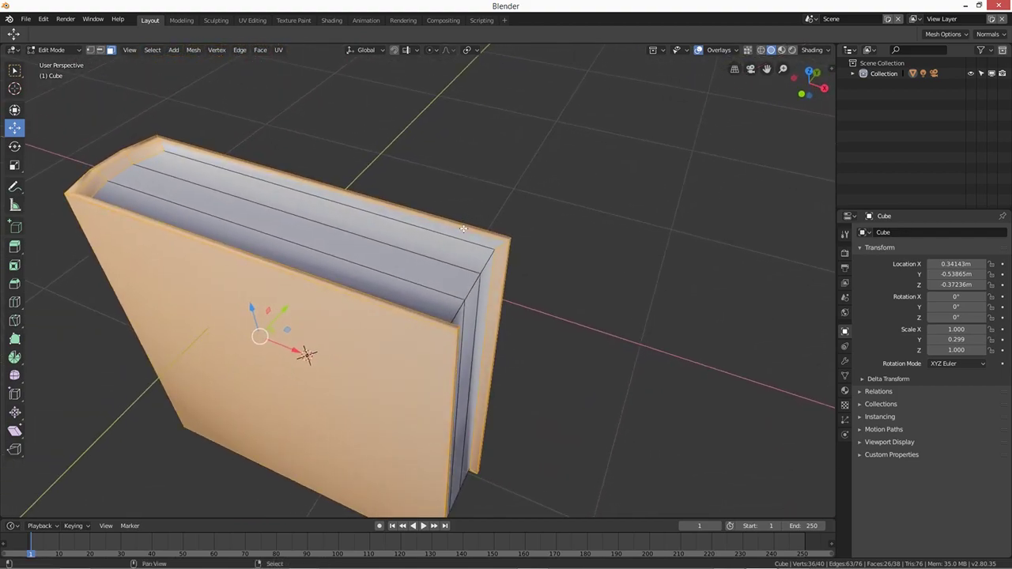
left_click(463, 246, "shift")
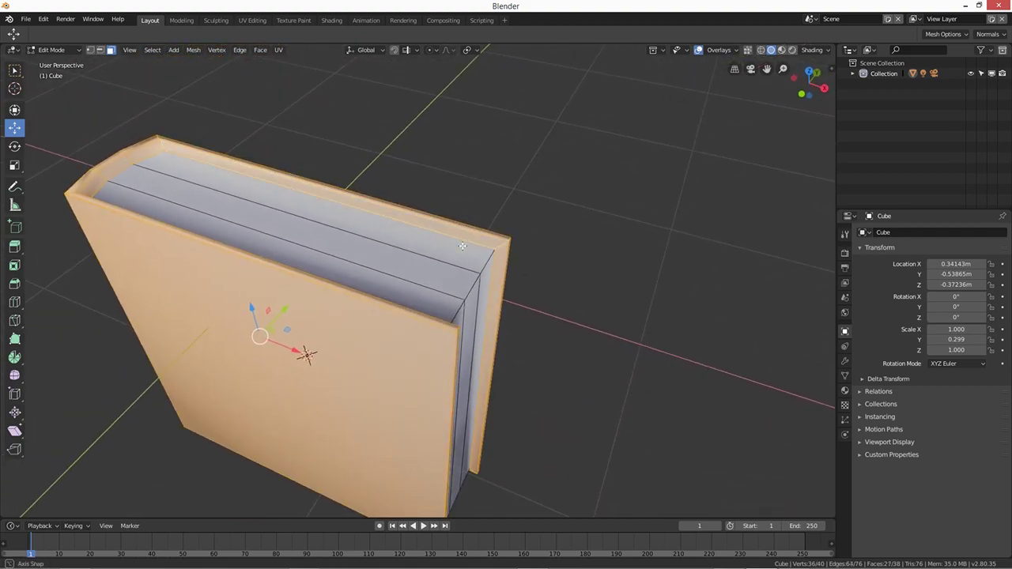
middle_click_drag(463, 246, 578, 219)
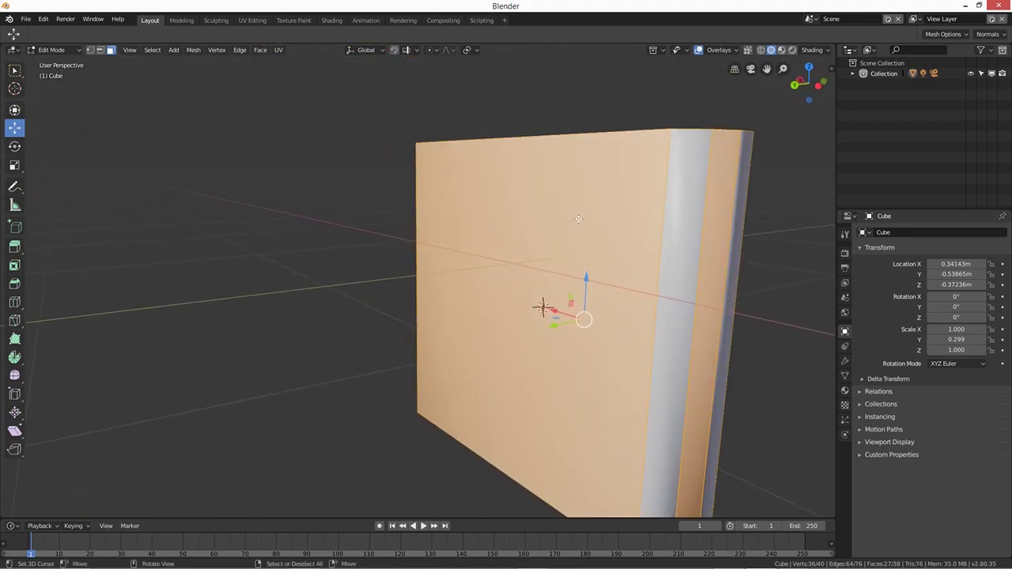
left_click(689, 229, "shift")
middle_click_drag(688, 229, 664, 333)
left_click(479, 238, "shift")
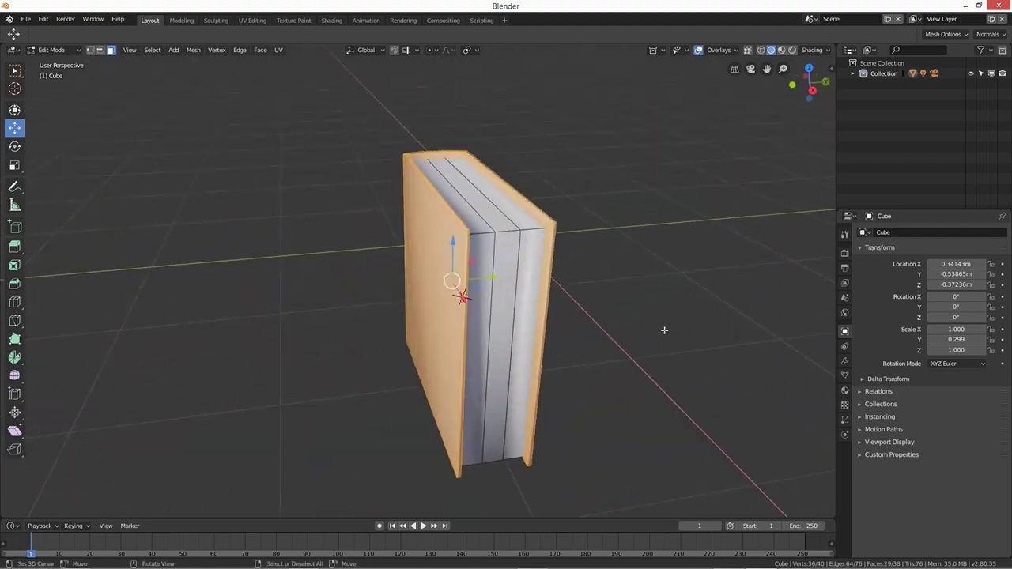
Step: Create a new material with a dark green base colour (RGB 0.066, 0.260, 0.059)
left_click(845, 391)
left_click(921, 277)
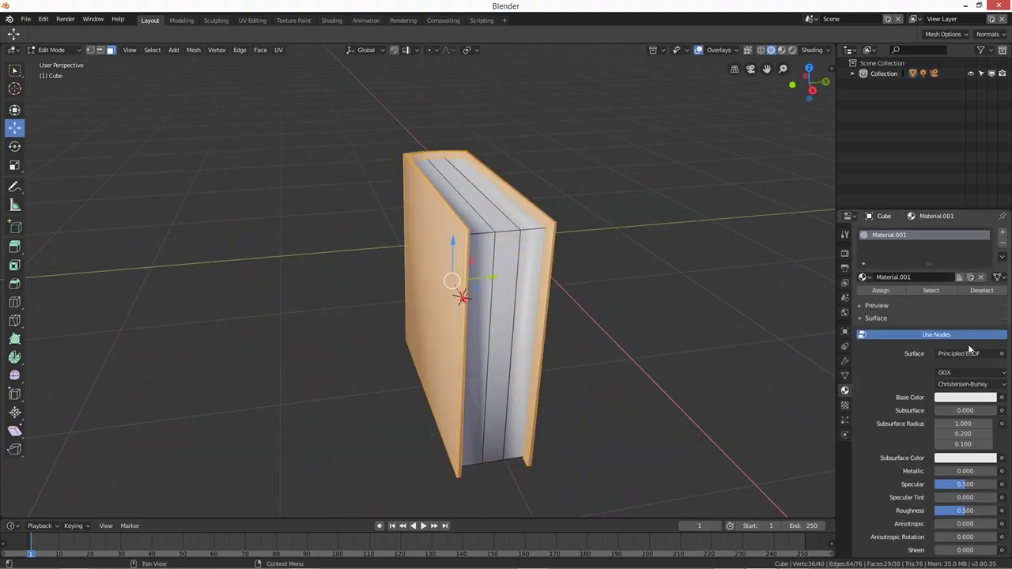
left_click(961, 397)
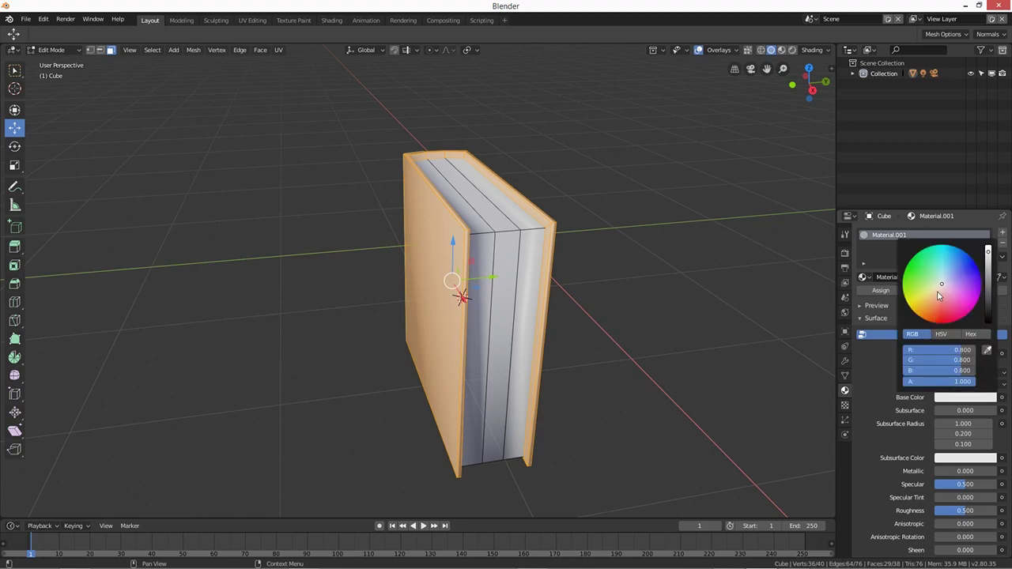
left_click(924, 275)
left_click(989, 281)
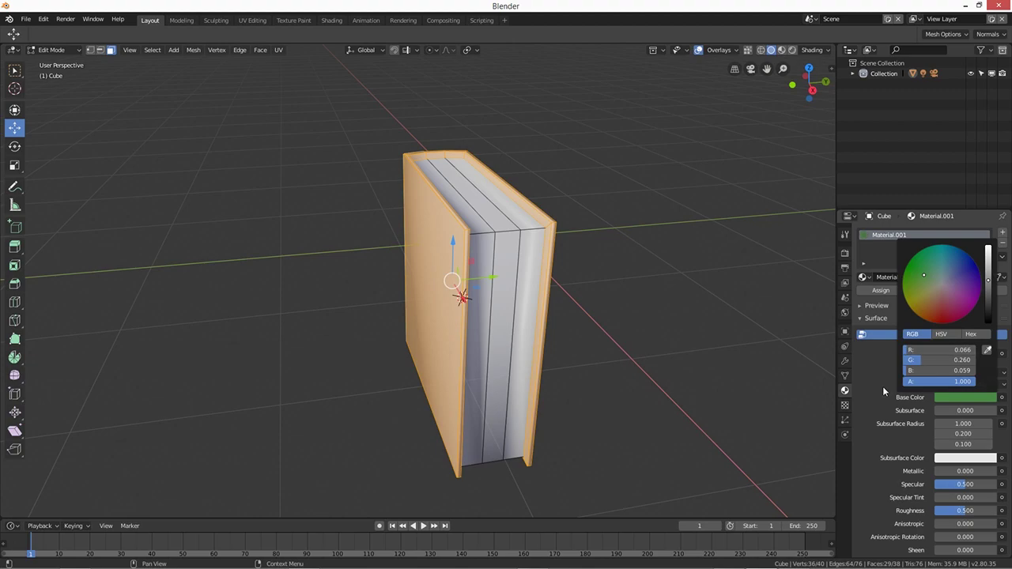
left_click(881, 290)
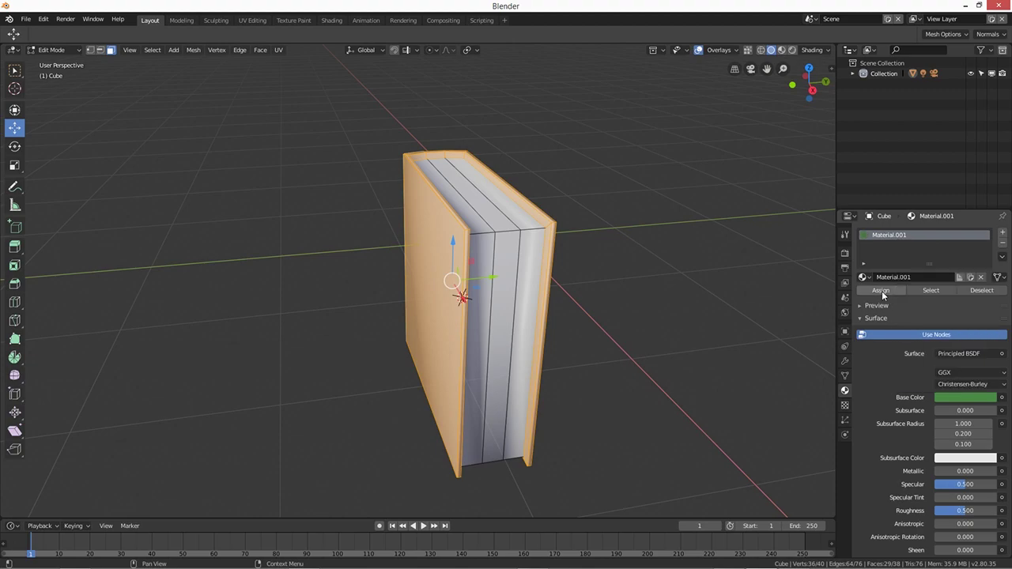
Step: Switch to Material Preview and select the book's page faces
left_click(782, 50)
middle_click_drag(601, 308, 466, 290)
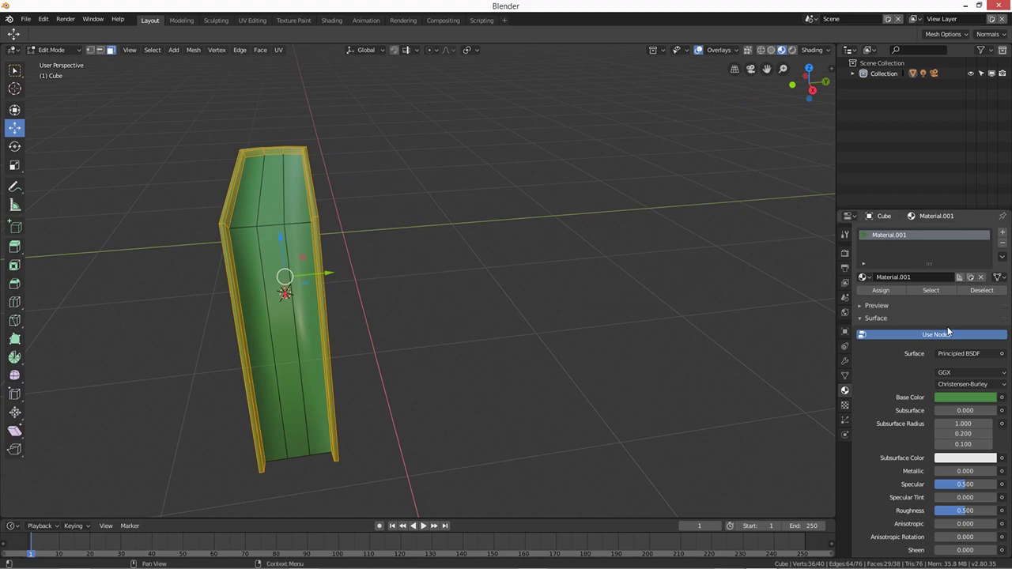
left_click(269, 182)
left_click(252, 189, "shift")
left_click(289, 180, "shift")
left_click(304, 332, "shift")
left_click(272, 255, "shift")
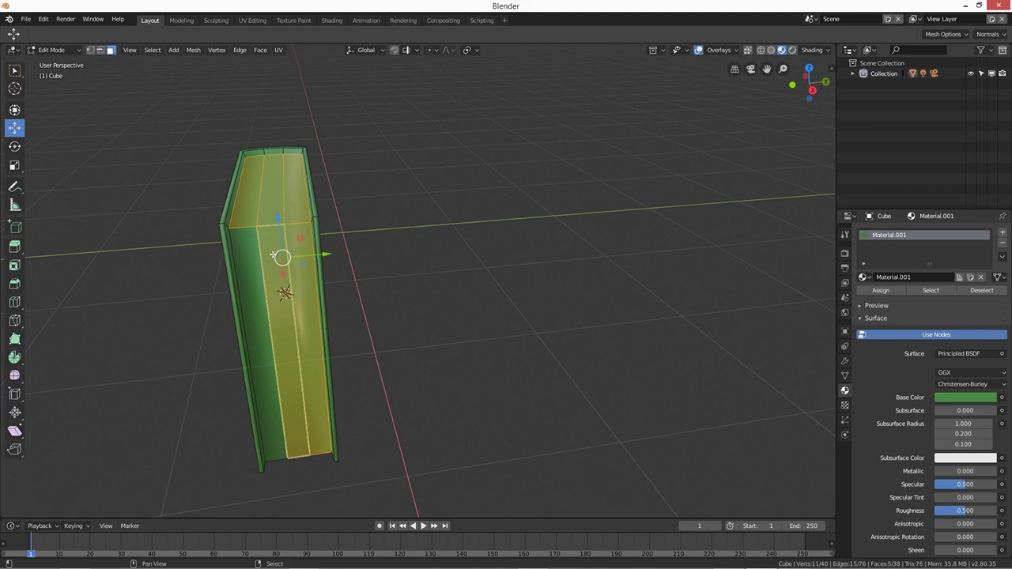
left_click(245, 263, "shift")
middle_click_drag(340, 398, 361, 283)
left_click(277, 211, "shift")
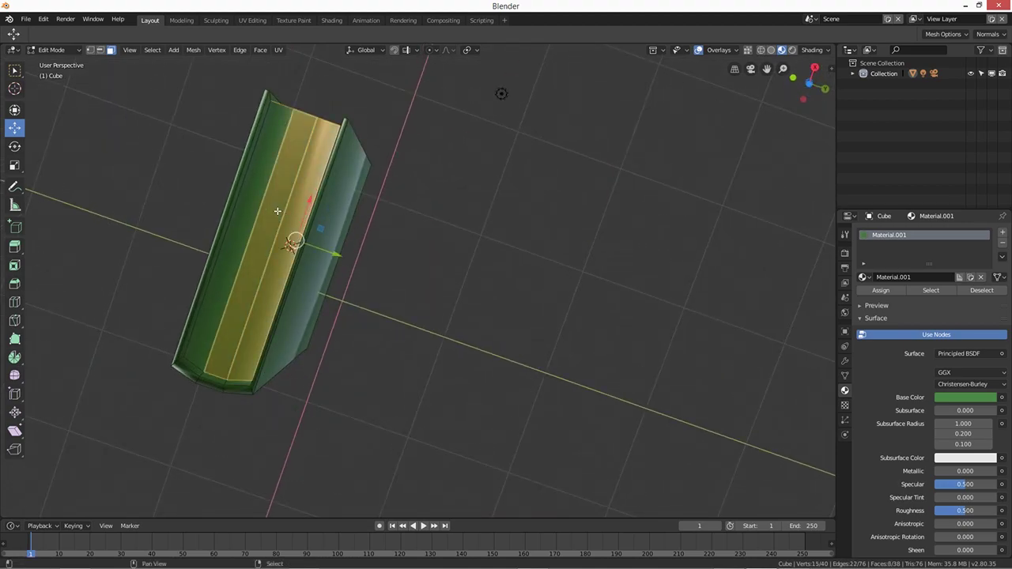
left_click(253, 201, "shift")
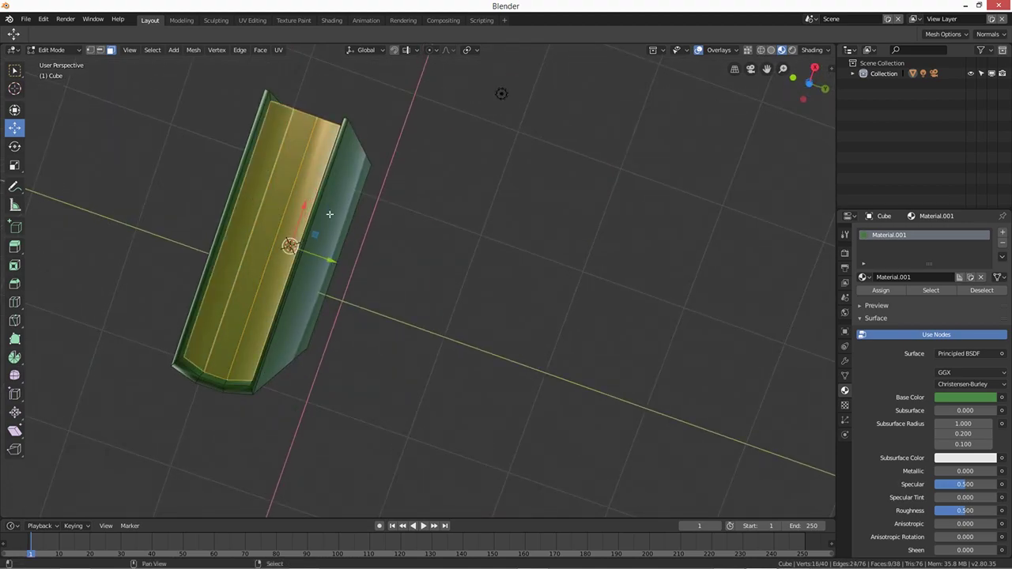
Step: Assign a new pale Material.002 in a second slot to the page faces, then exit Edit Mode
left_click(1002, 232)
left_click(914, 300)
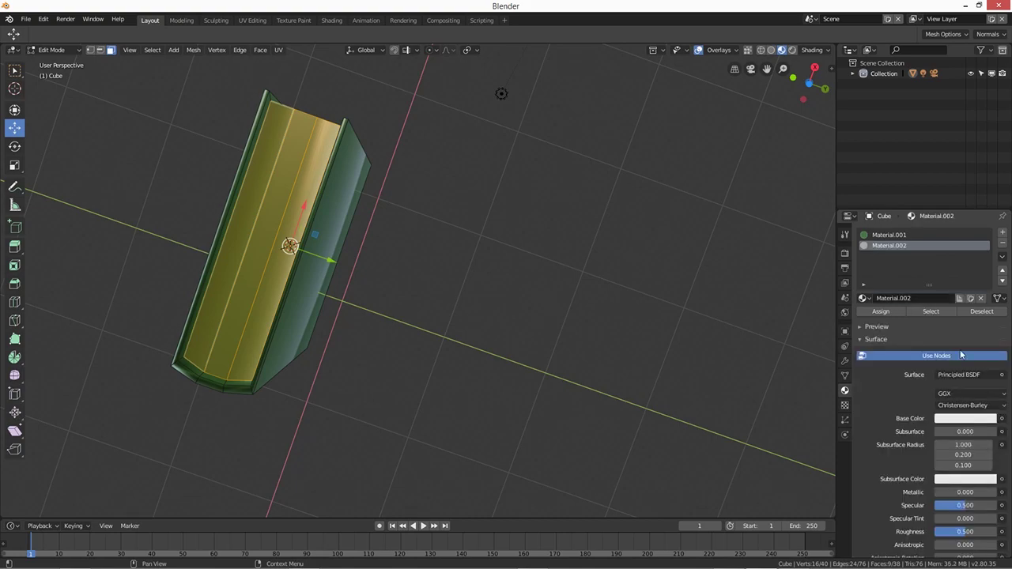
left_click(971, 419)
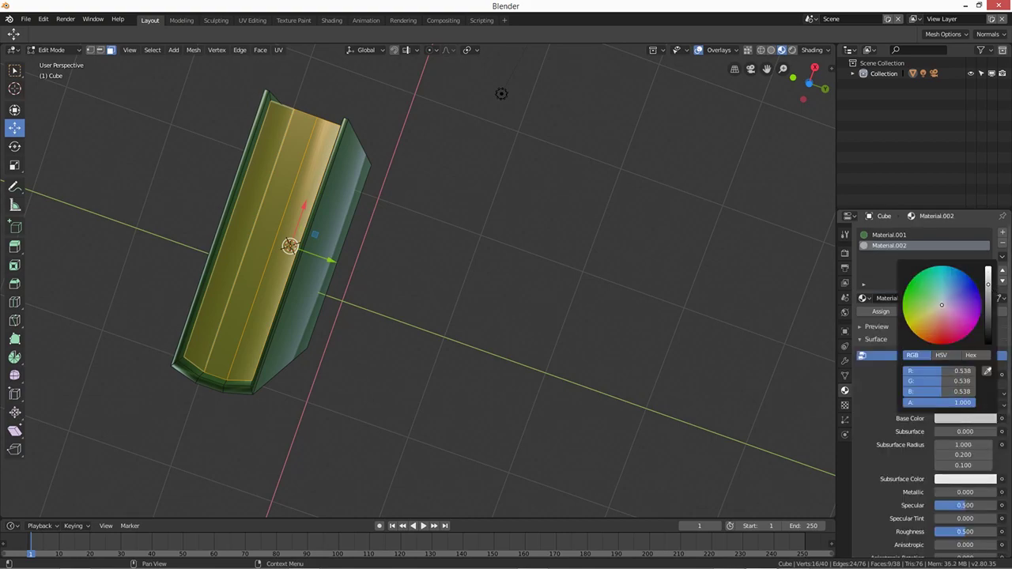
scroll(910, 358, "down", 1)
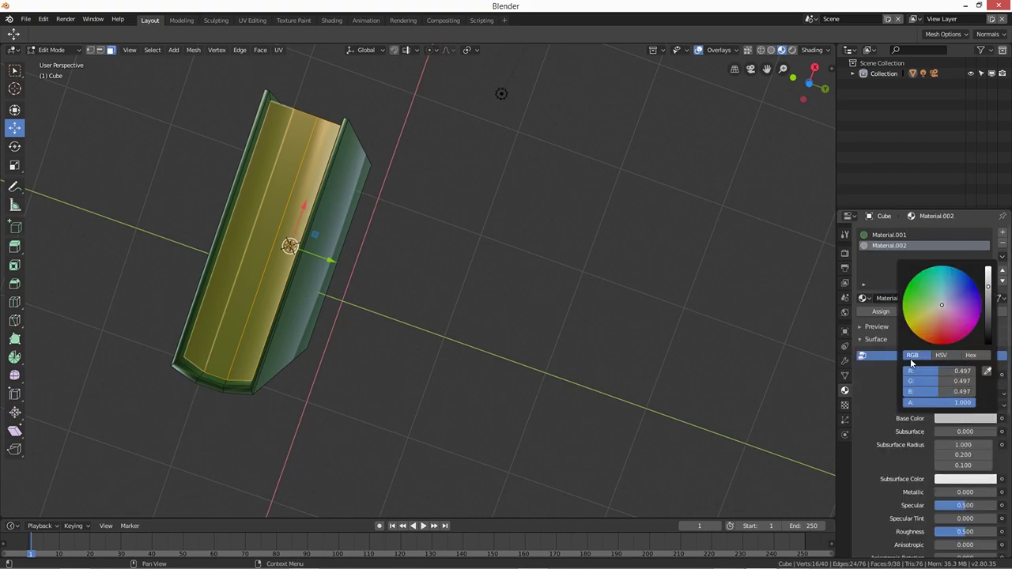
left_click(875, 312)
middle_click_drag(517, 280, 412, 295)
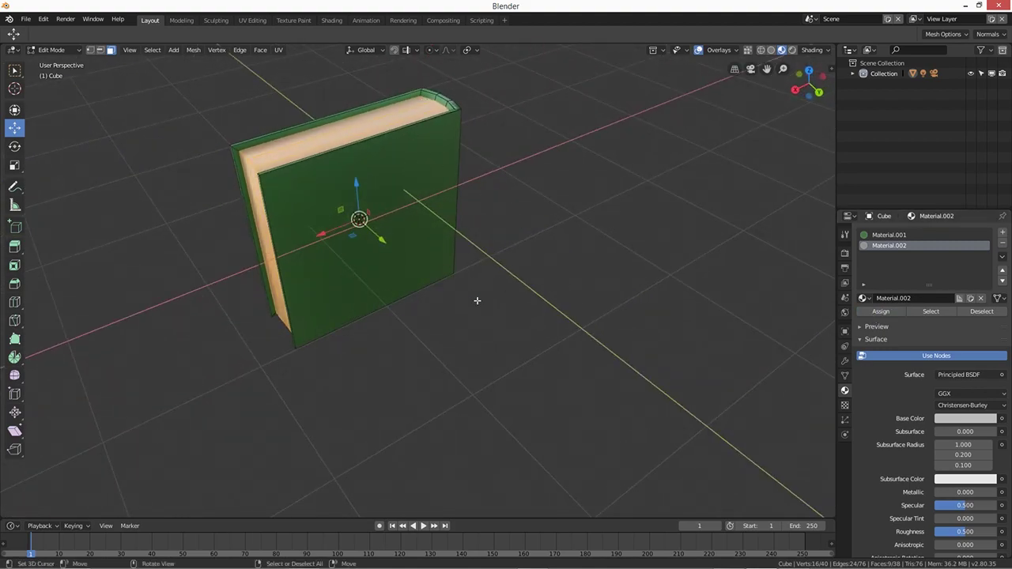
middle_click_drag(477, 301, 477, 309)
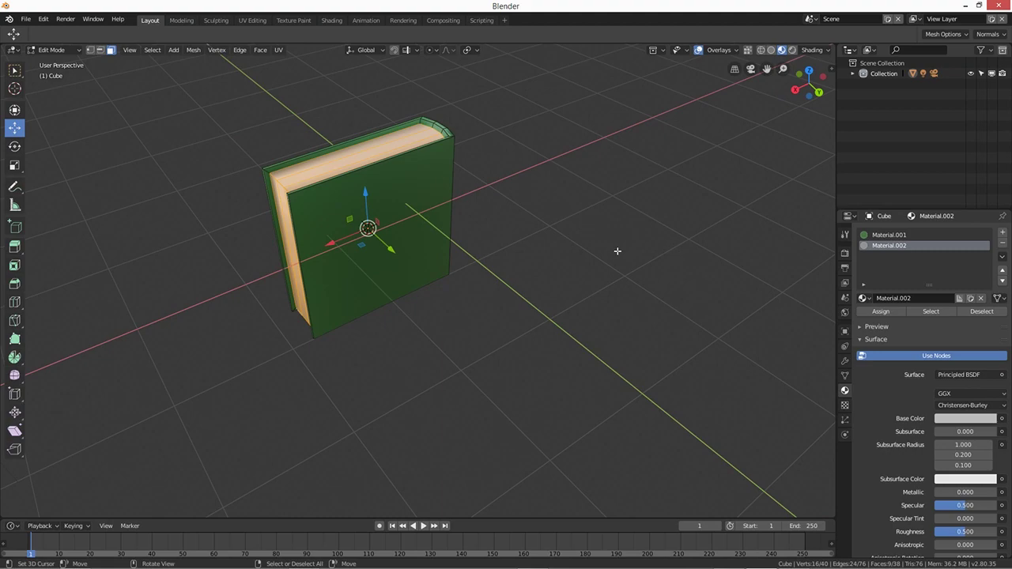
key("Tab")
middle_click_drag(469, 263, 478, 349)
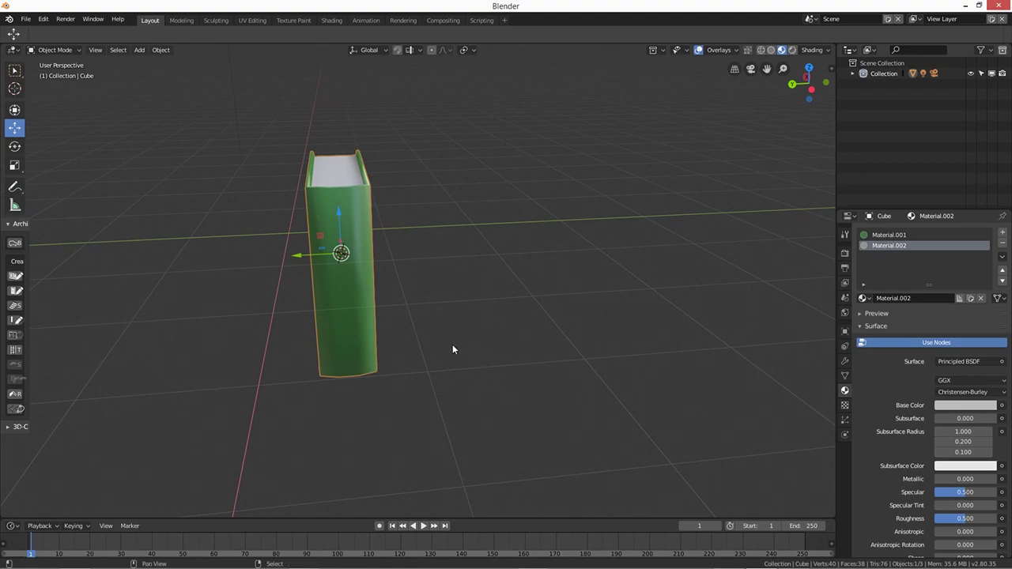
Step: Duplicate the green book and shift the copy along the Y axis
key("shift+d")
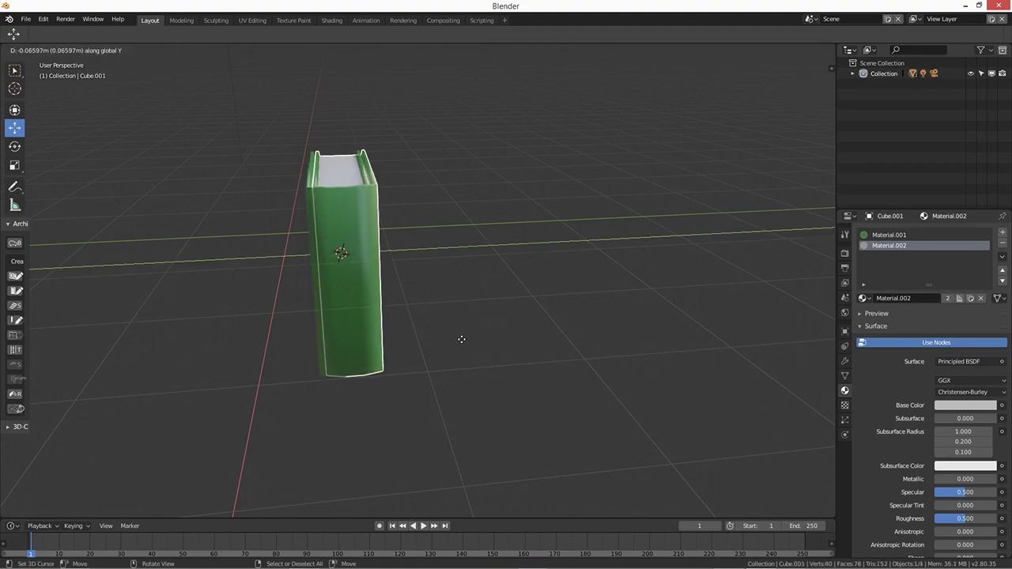
key("y")
left_click(516, 344)
middle_click_drag(514, 344, 521, 358)
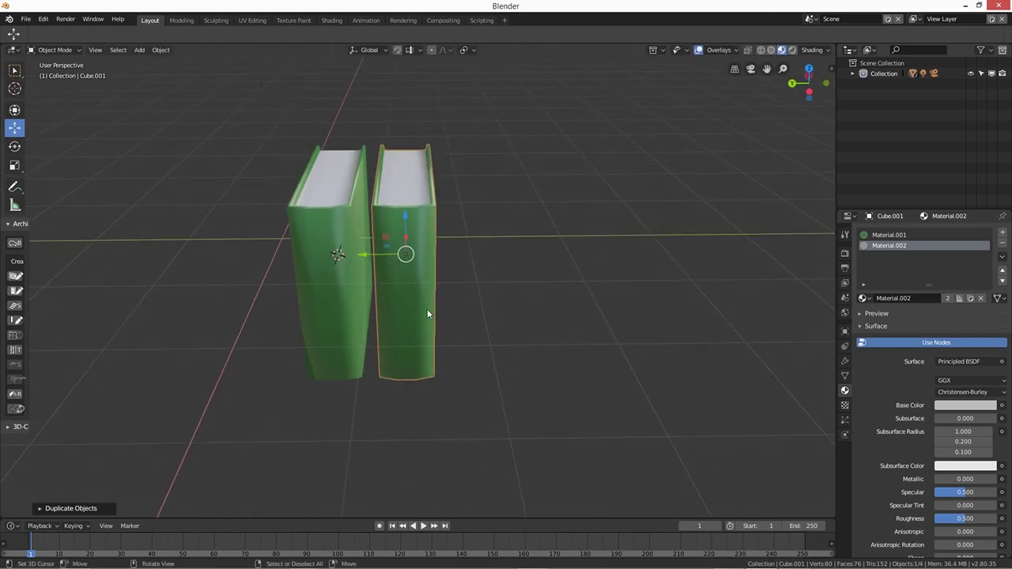
Step: Scale the copy to about half thickness along Y and slide it against the original
key("s")
key("y")
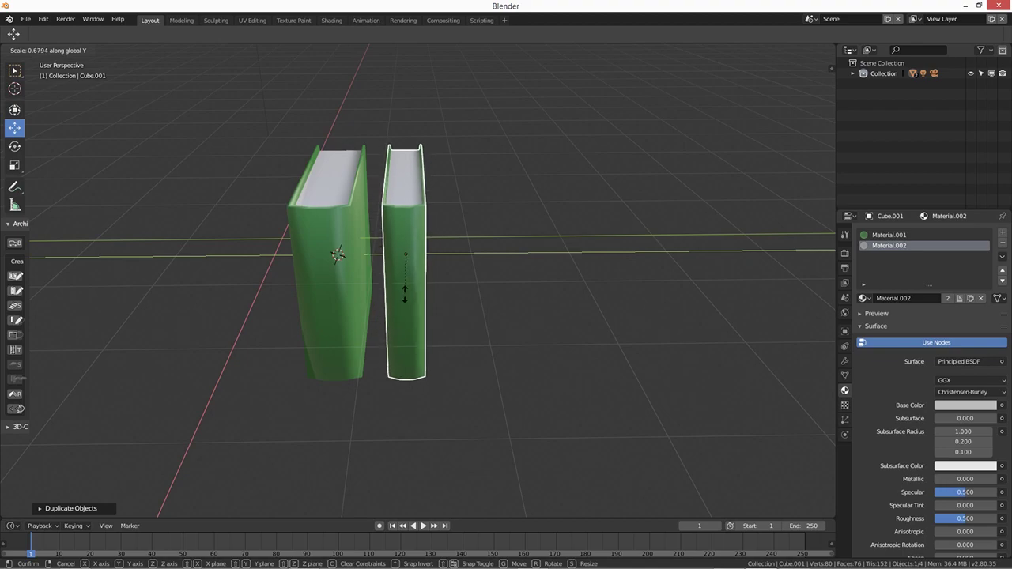
left_click(418, 303)
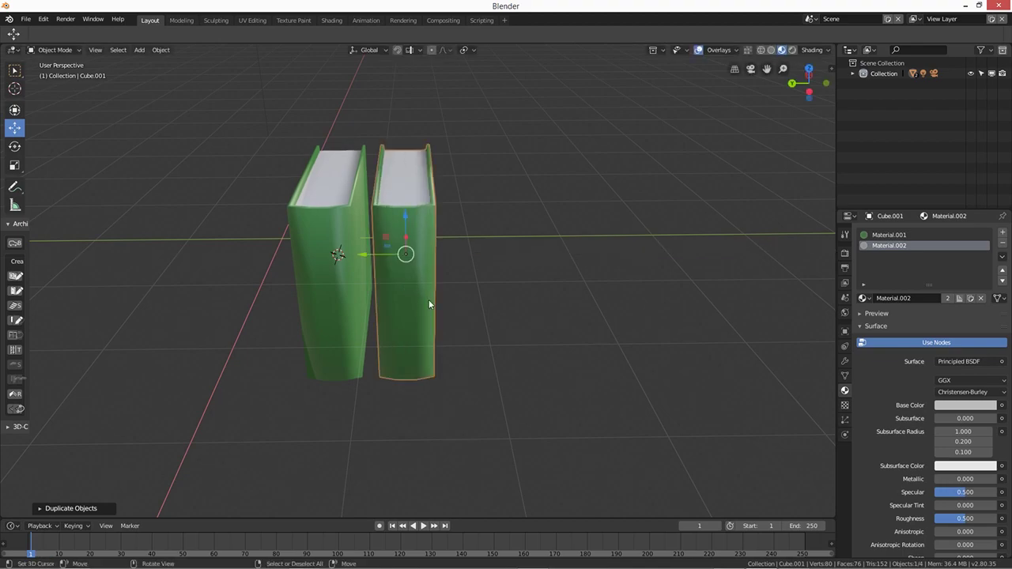
key("s")
key("y")
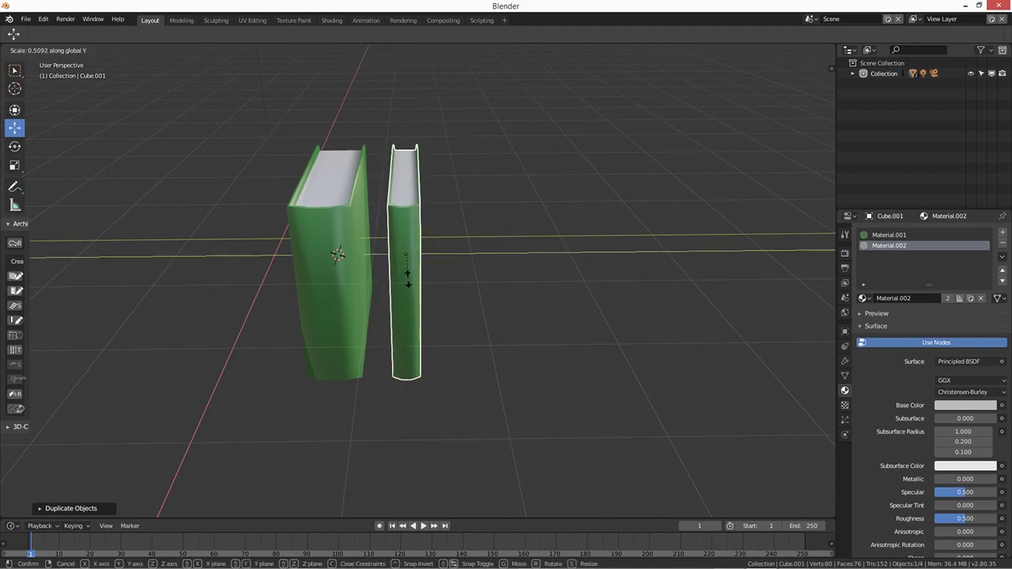
left_click(413, 285)
left_click_drag(361, 257, 338, 257)
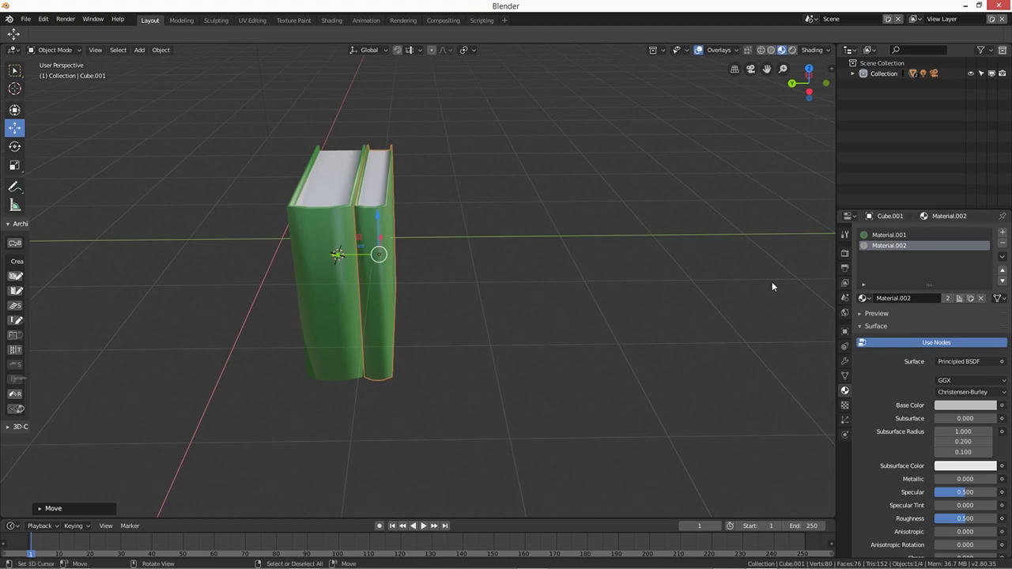
middle_click_drag(517, 290, 479, 294)
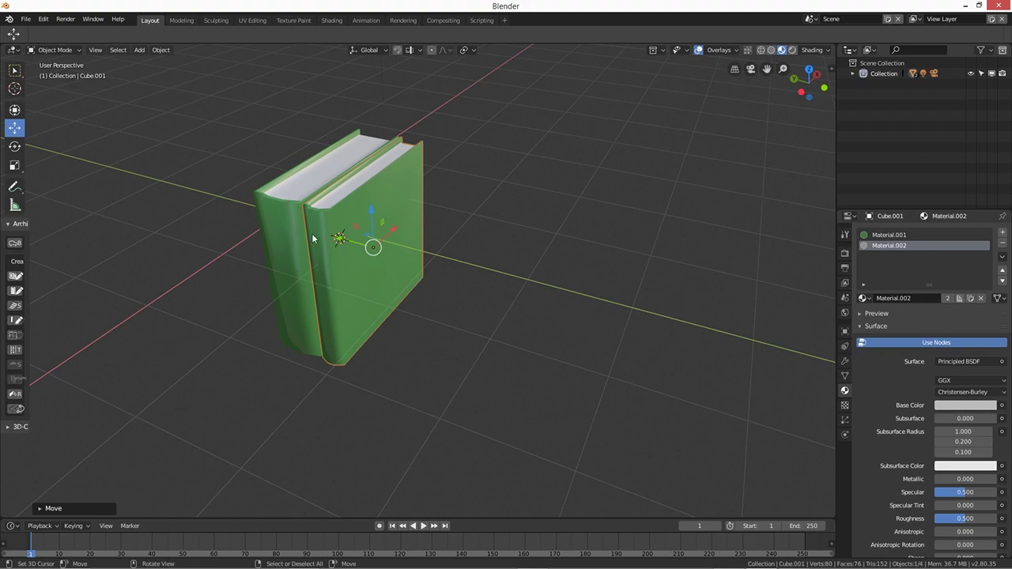
Step: Give the copy its own single-user materials with a blue cover, Material.004
left_click(948, 297)
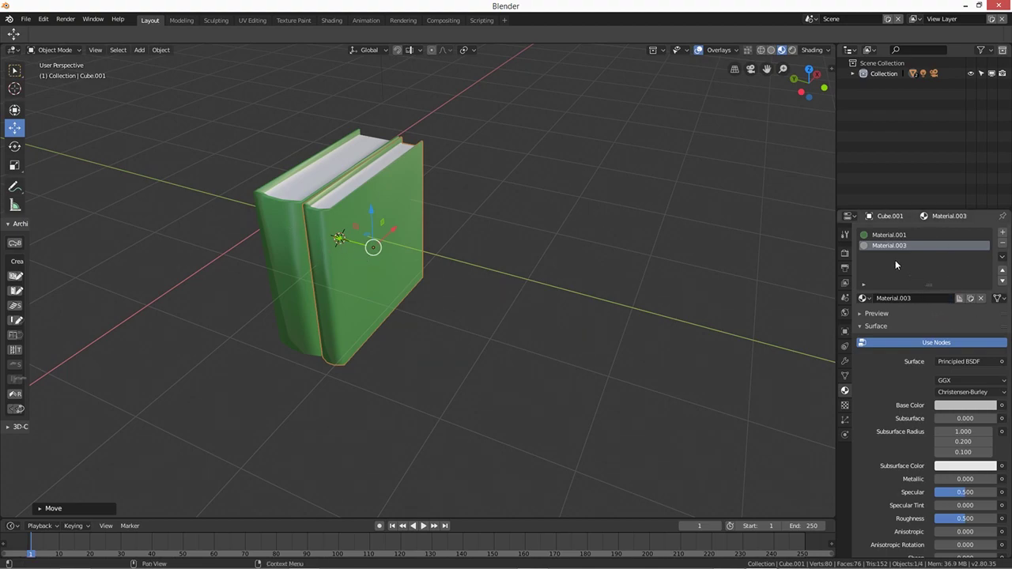
left_click(894, 237)
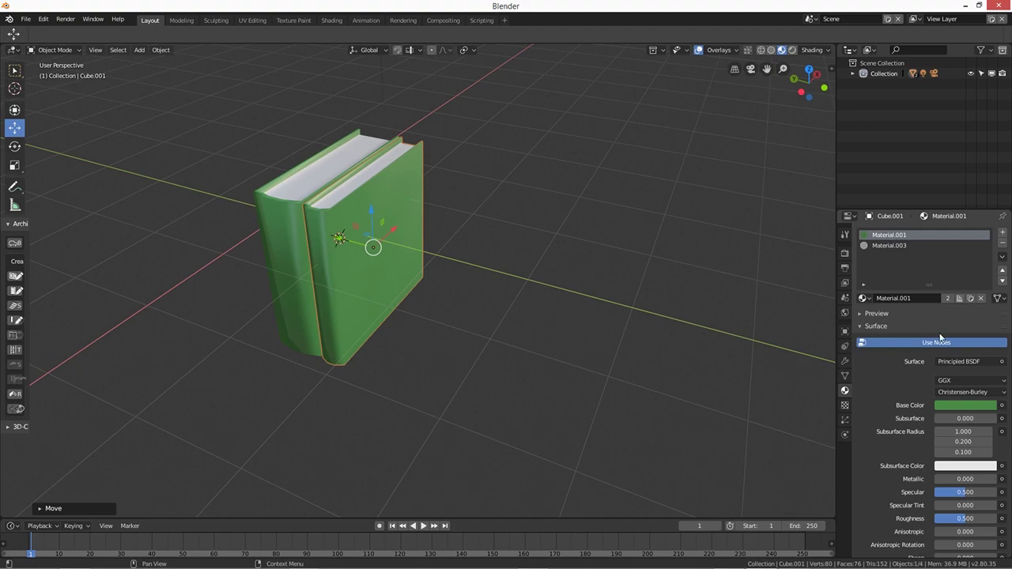
left_click(966, 407)
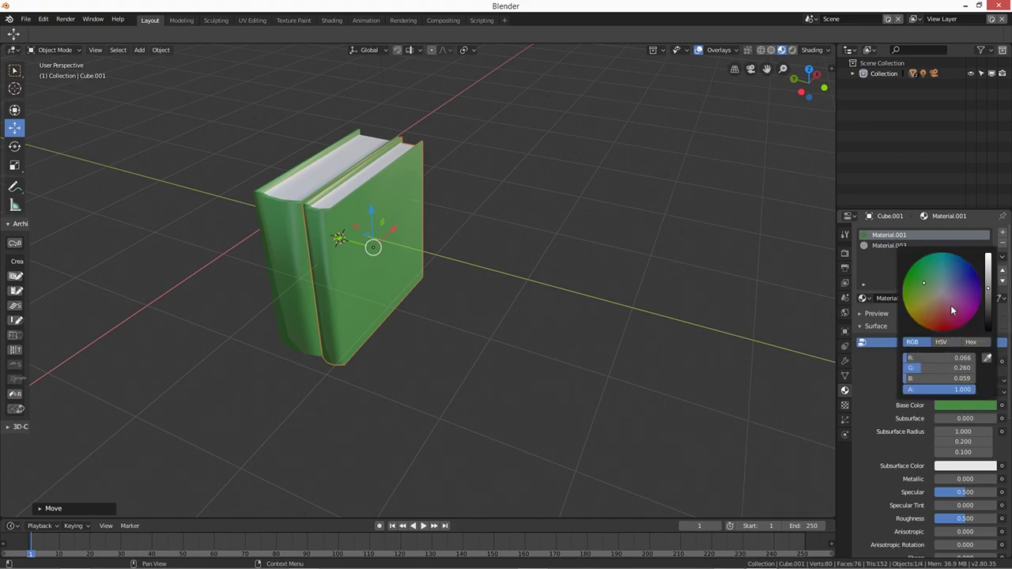
left_click(965, 283)
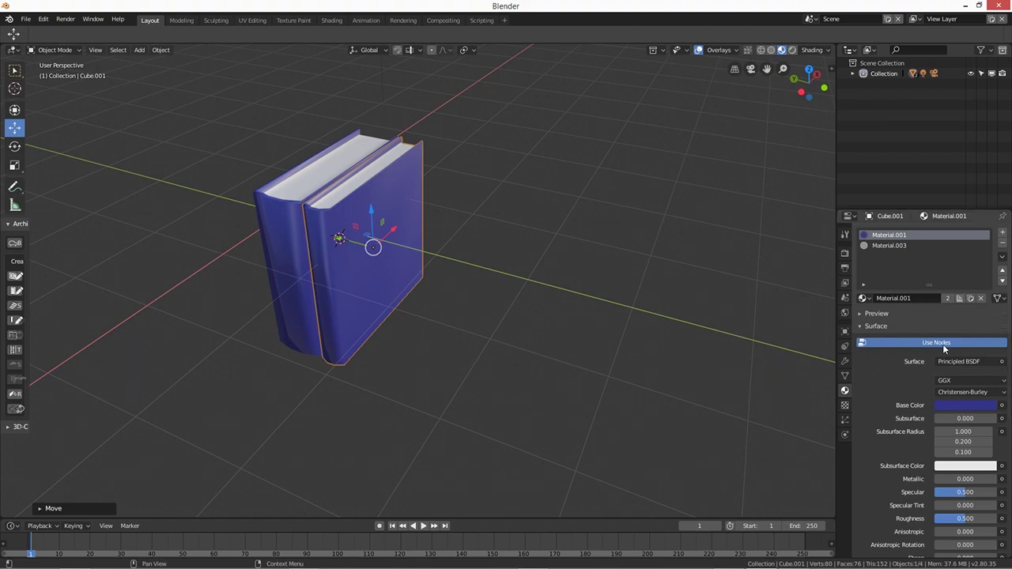
left_click(949, 298)
Step: Set the left original book's cover base colour back to green
left_click(291, 247)
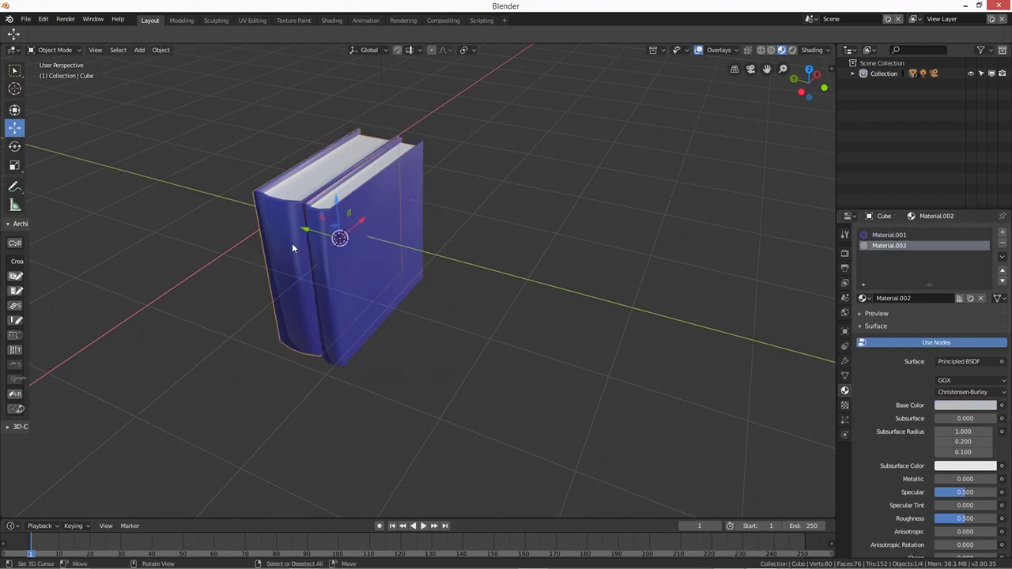
left_click(888, 236)
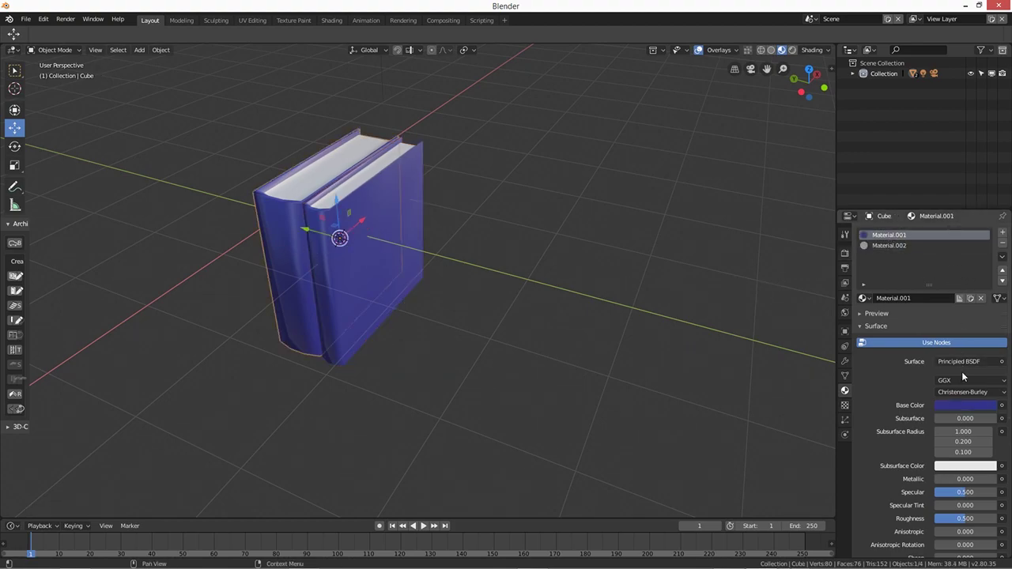
left_click(959, 403)
left_click(923, 279)
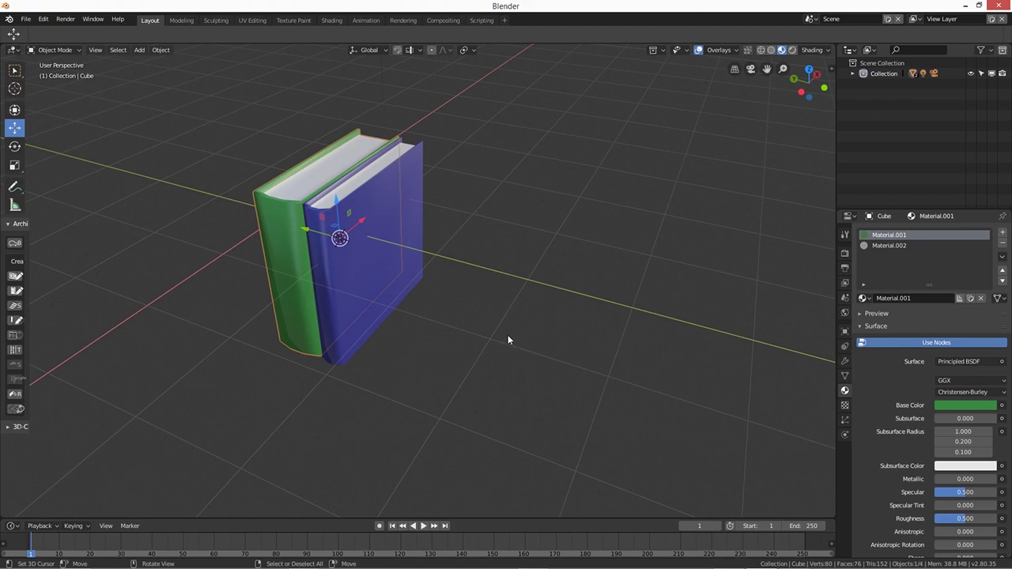
Step: Select the blue book and move it slightly so it sits flush against the green one
middle_click_drag(524, 354, 469, 391)
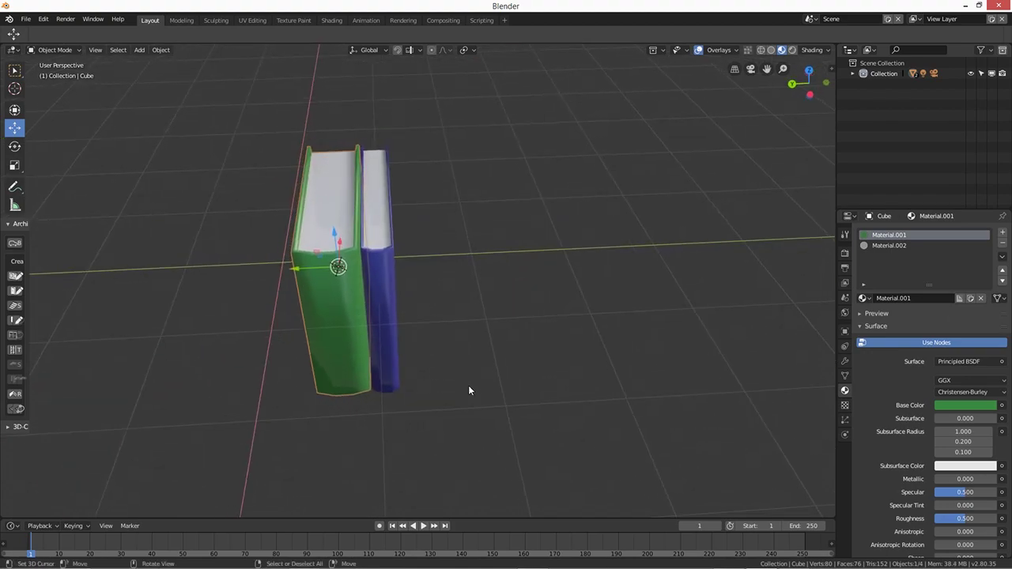
left_click(381, 292)
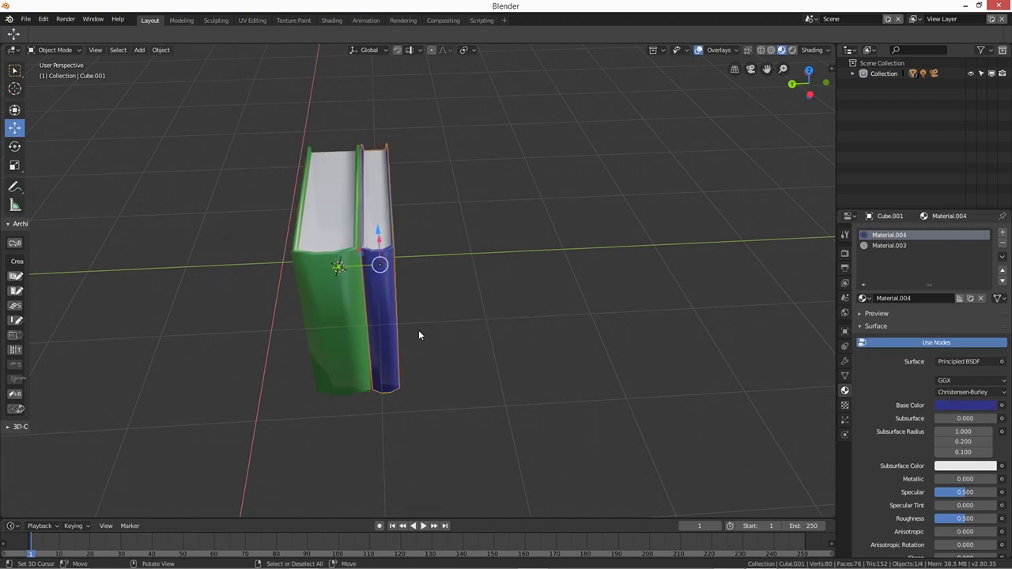
key("g")
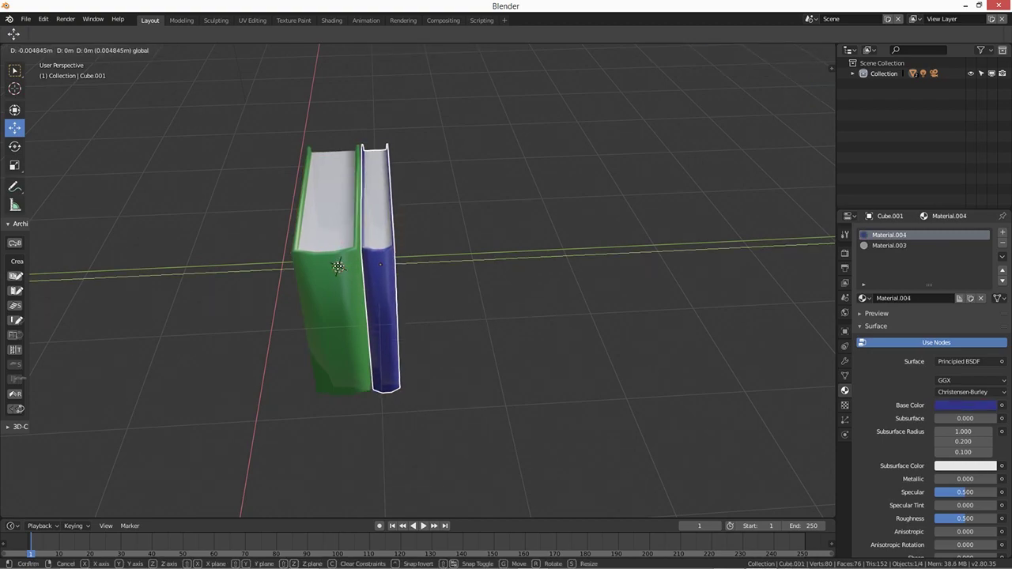
key("Return")
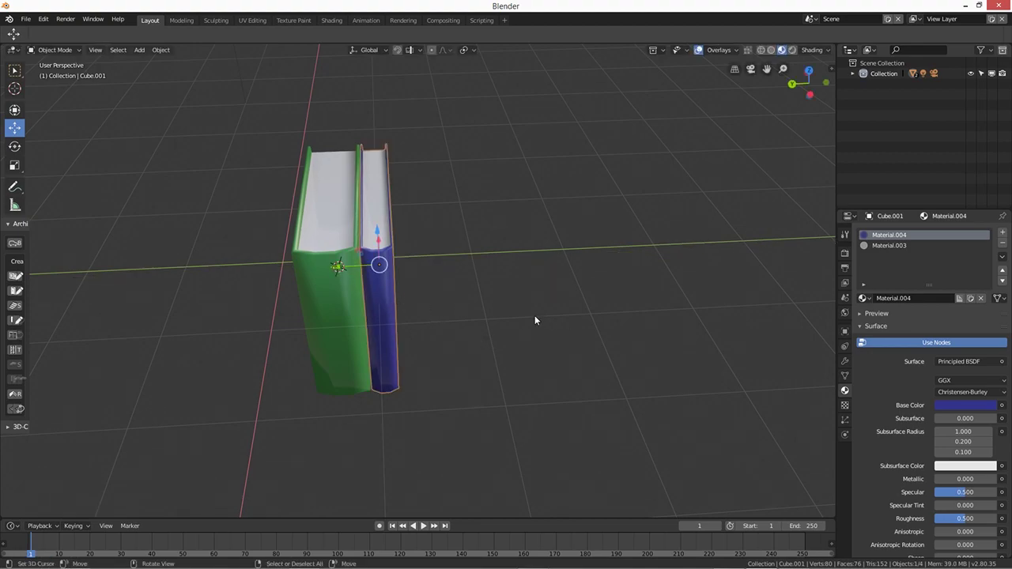
Step: Duplicate the blue book, widen it along Y, and butt it against the blue book
key("shift+d")
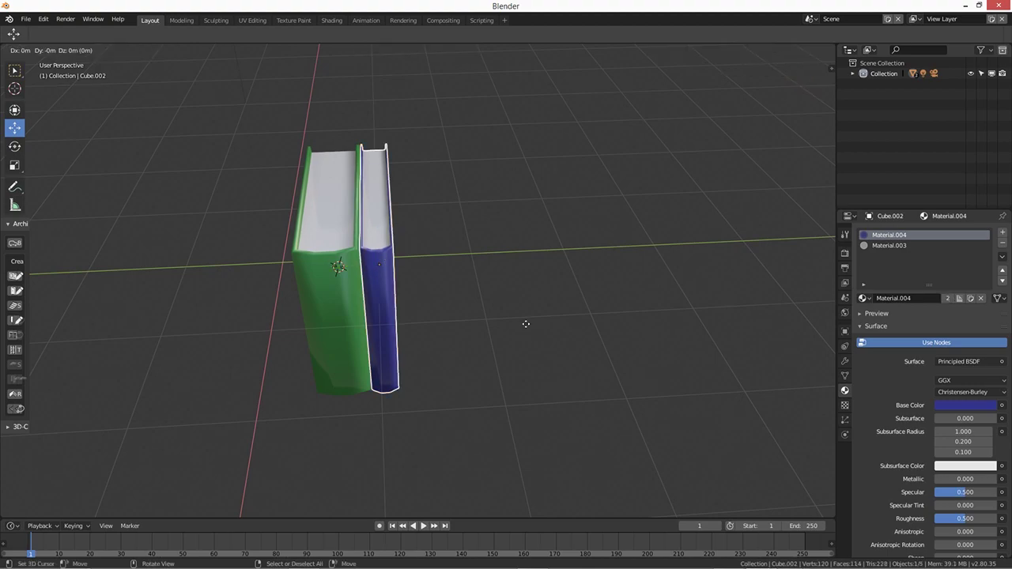
left_click(576, 331)
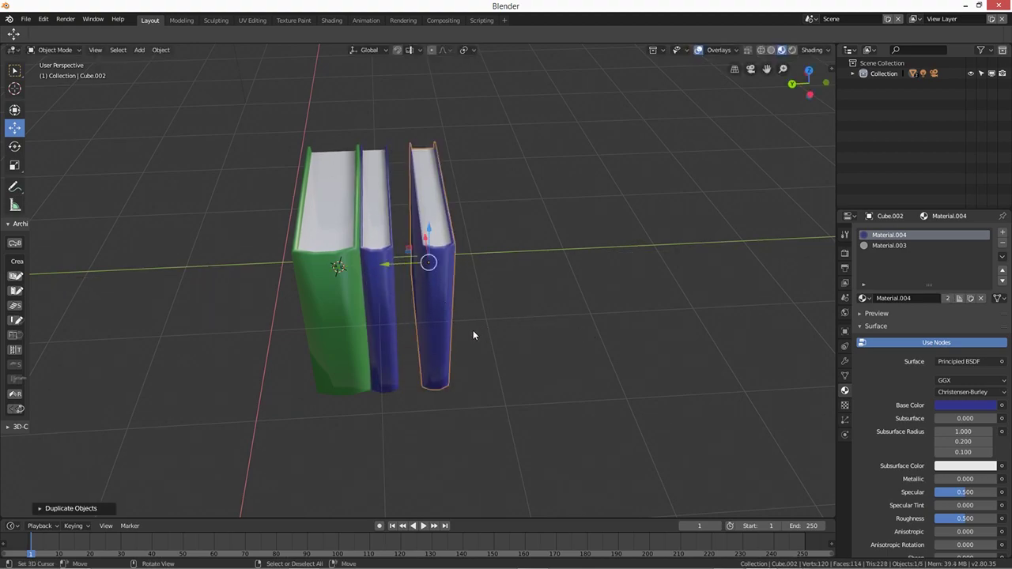
key("s")
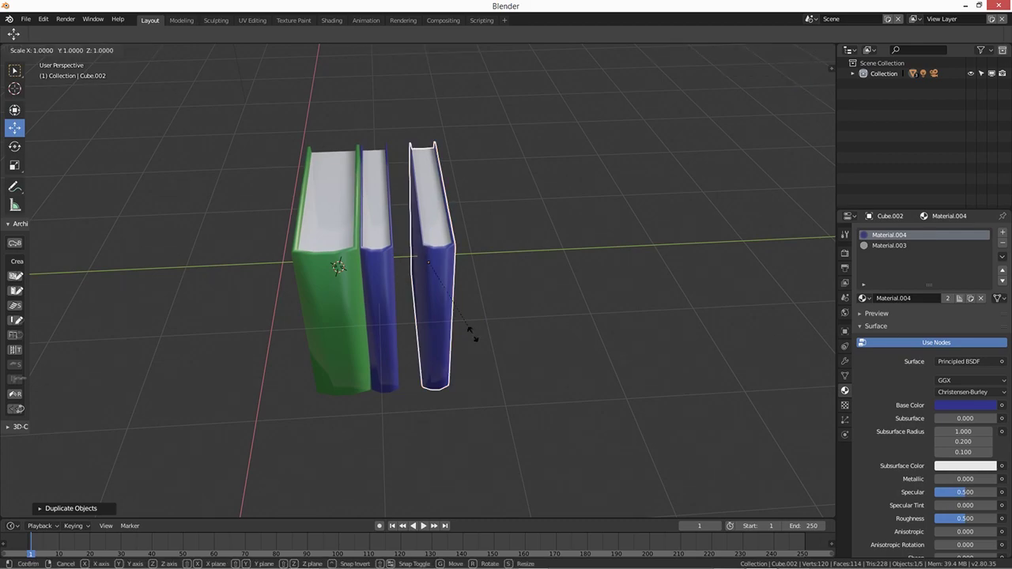
key("y")
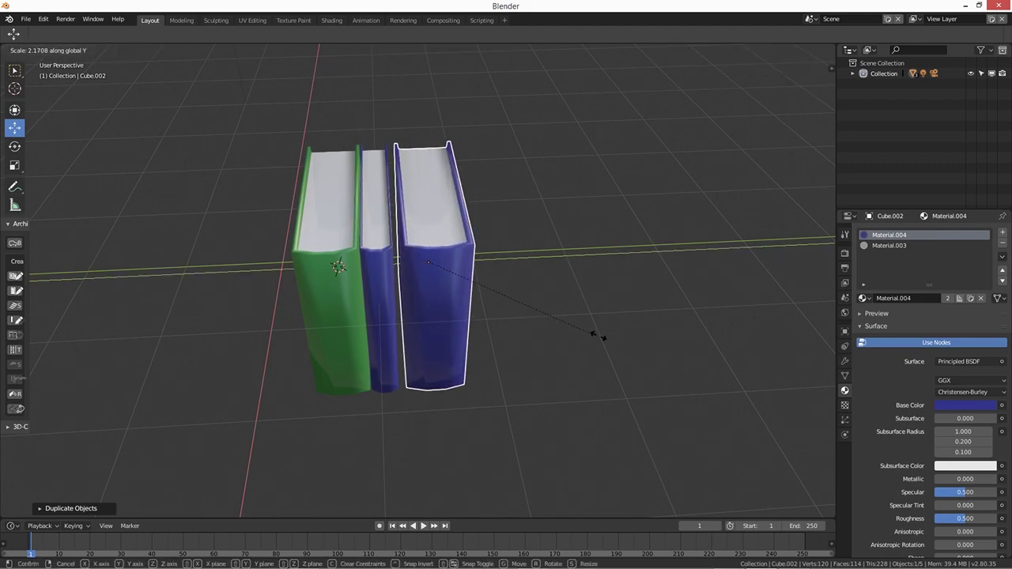
left_click(606, 336)
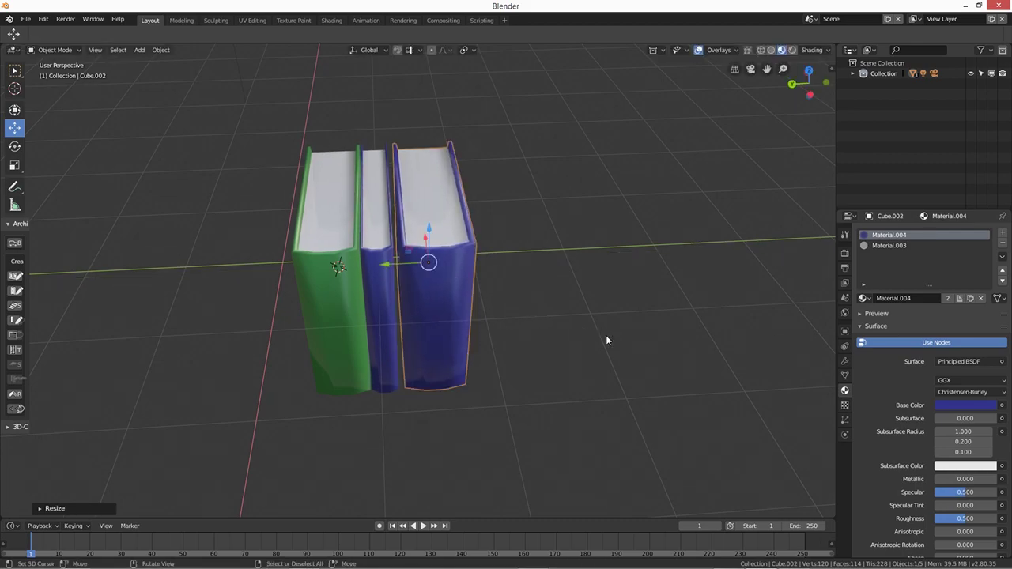
key("g")
key("y")
left_click(389, 272)
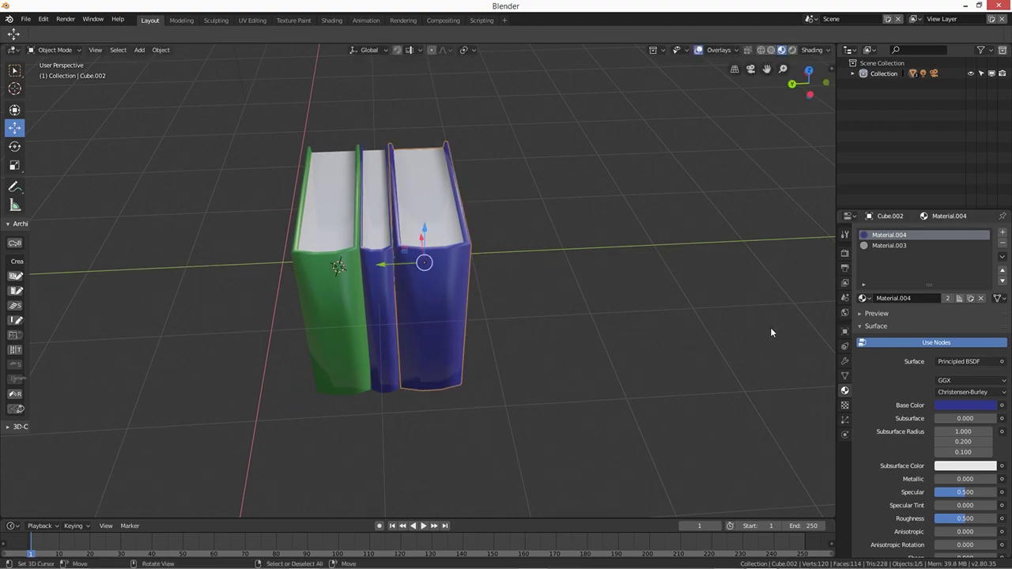
Step: Give the third book its own red cover material, Material.005
middle_click_drag(771, 327, 730, 331)
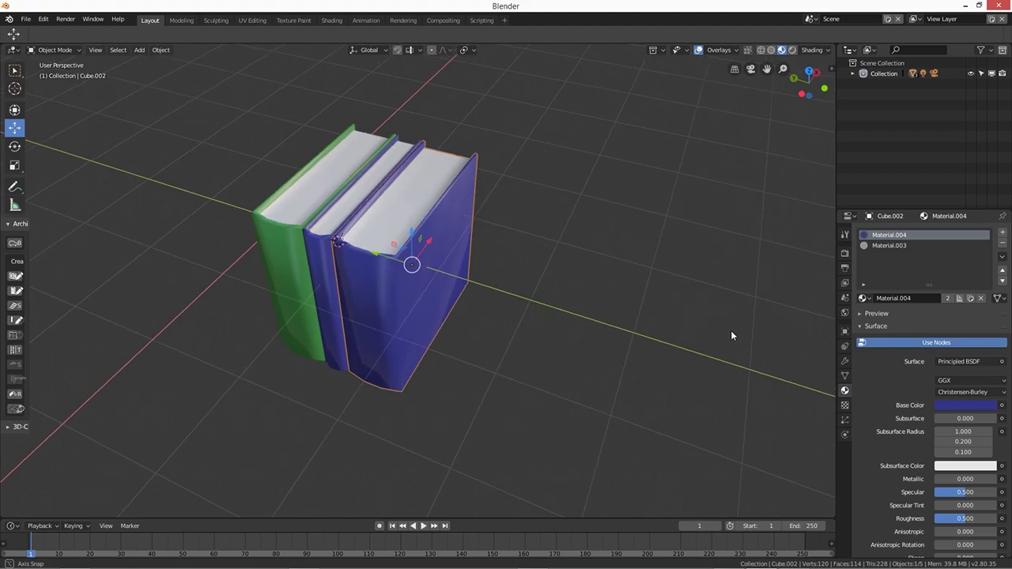
left_click(949, 298)
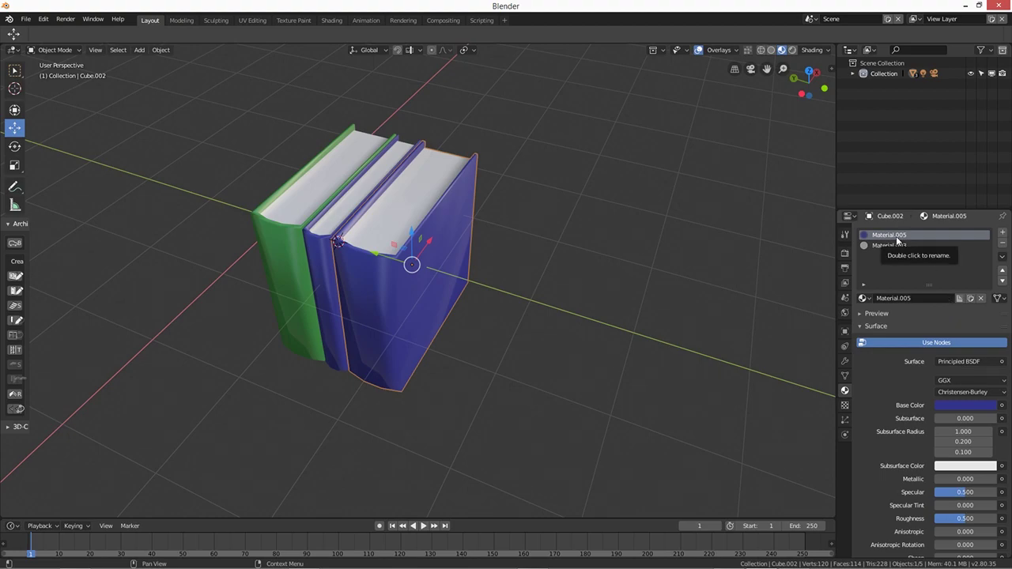
left_click(949, 404)
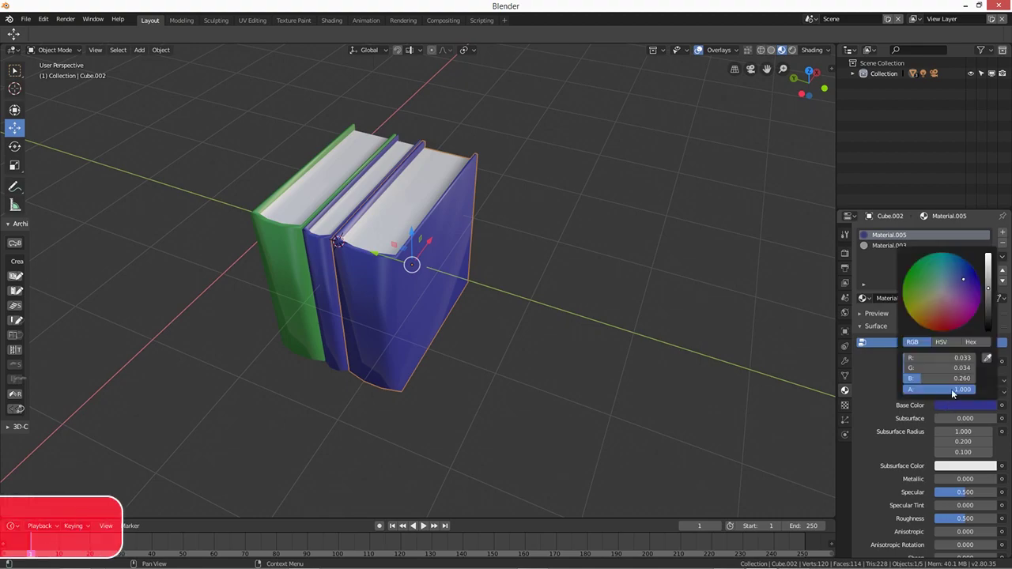
left_click(947, 322)
middle_click_drag(609, 348, 557, 366)
scroll(590, 354, "down", 3)
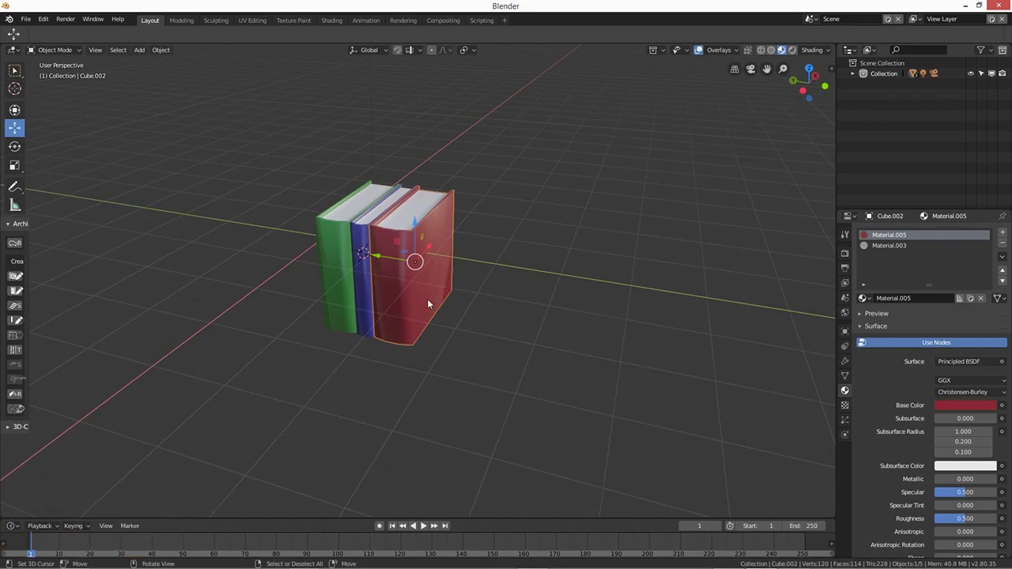
left_click(338, 264)
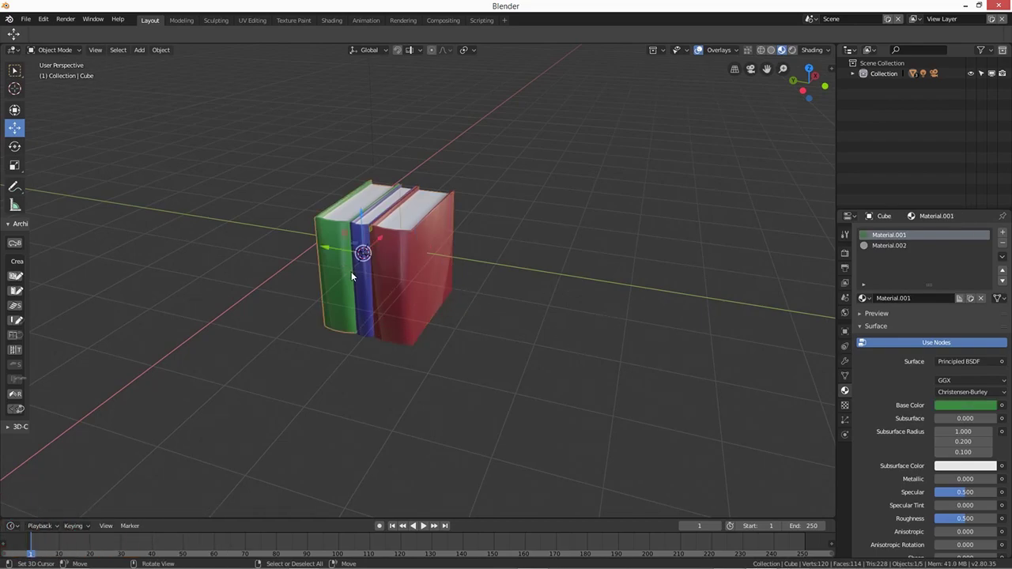
Step: Duplicate the green book along Y and place it right of the red book
key("shift+d")
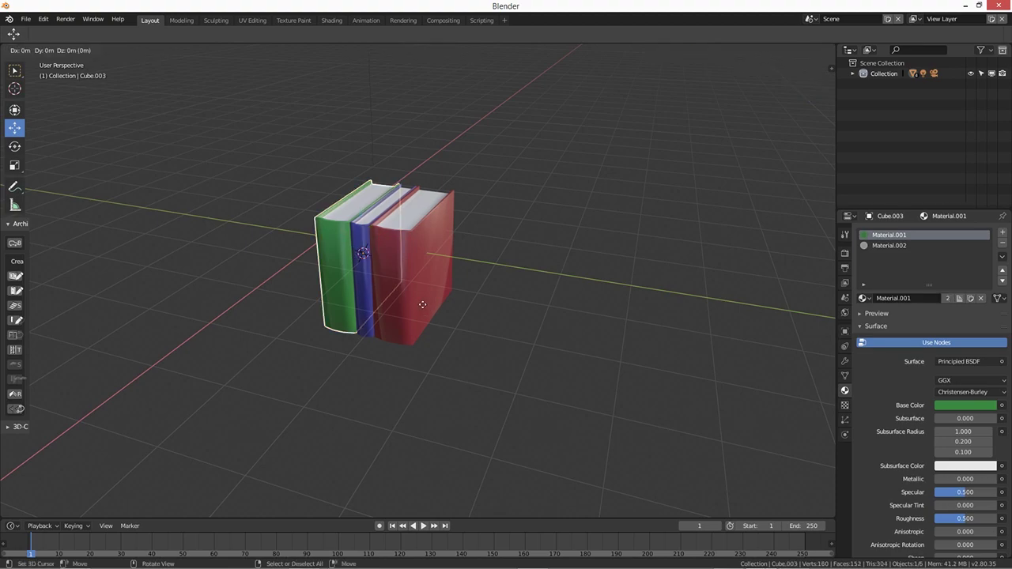
key("y")
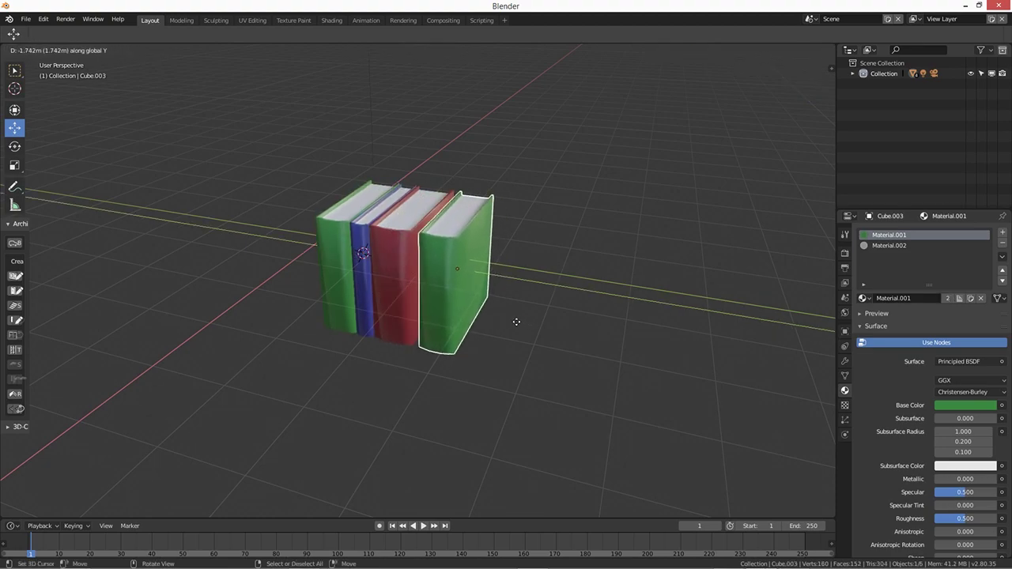
left_click(511, 323)
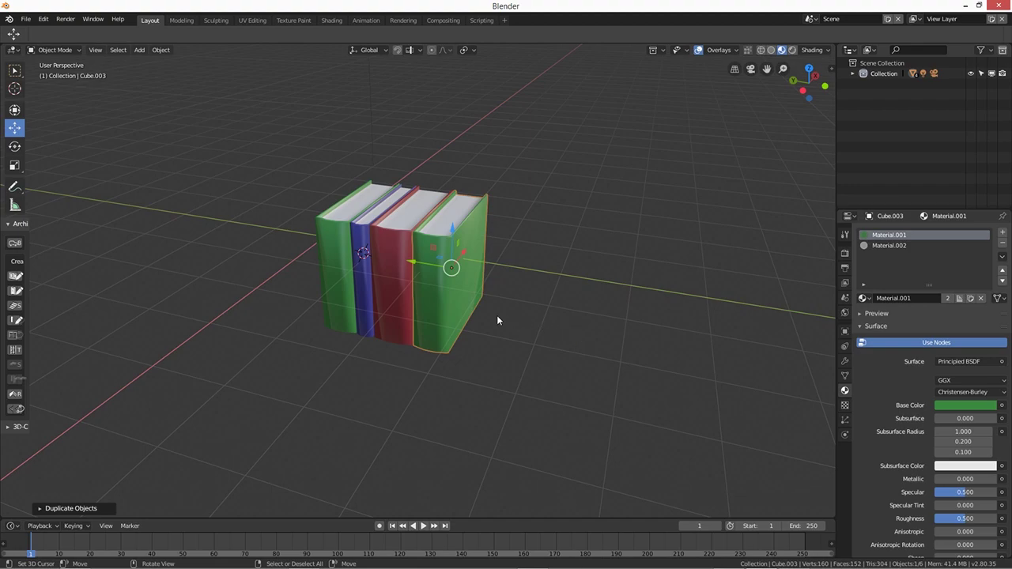
Step: Give the fourth book its own near-black cover material, Material.006
left_click(948, 299)
left_click(950, 300)
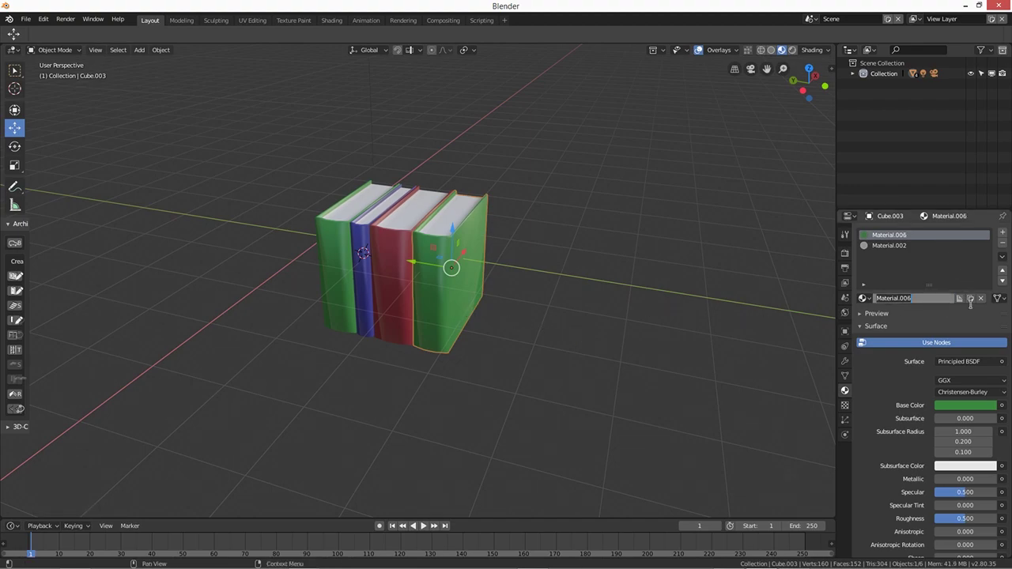
left_click(966, 403)
left_click(967, 403)
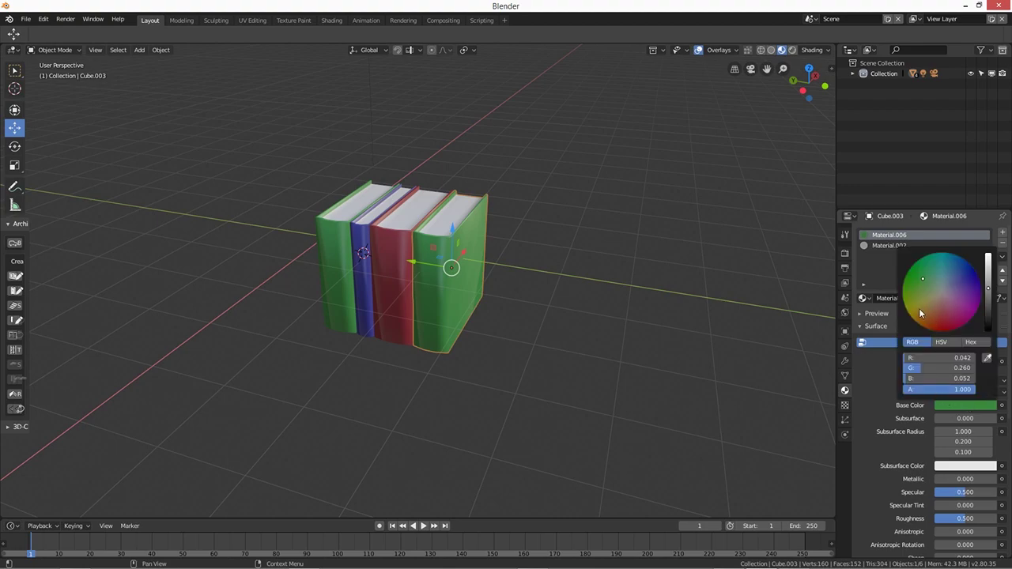
left_click(988, 311)
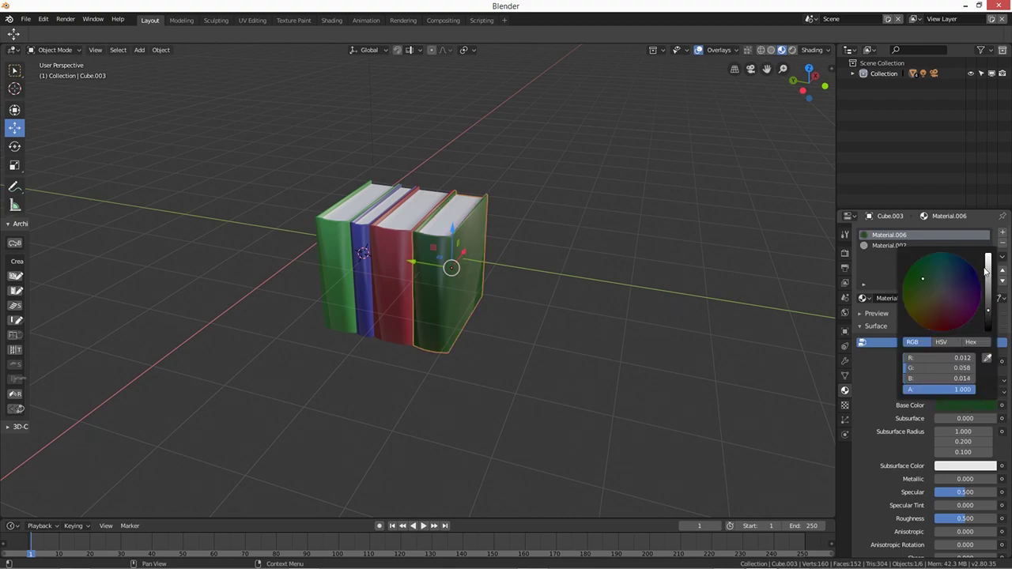
left_click(945, 292)
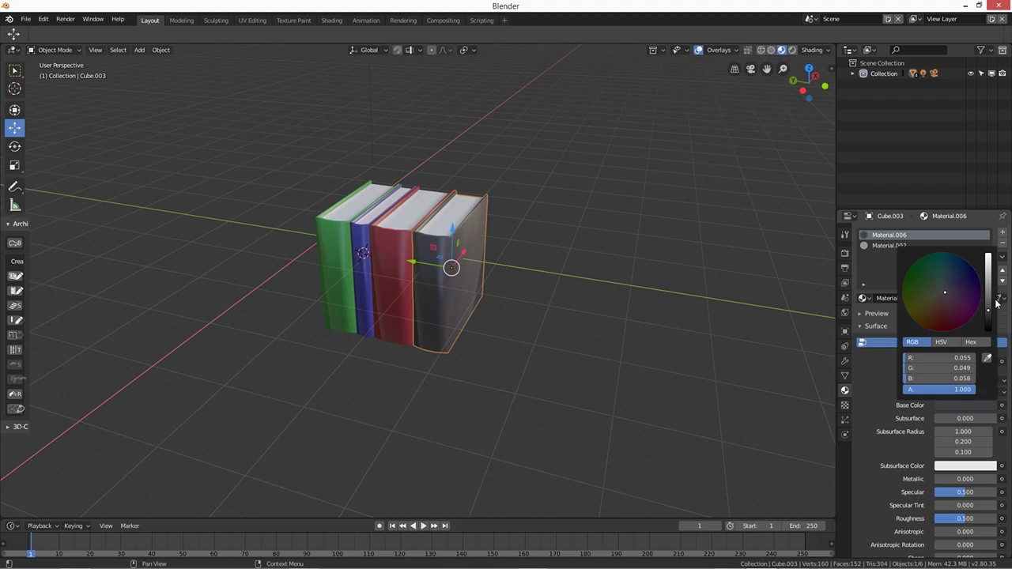
left_click(990, 320)
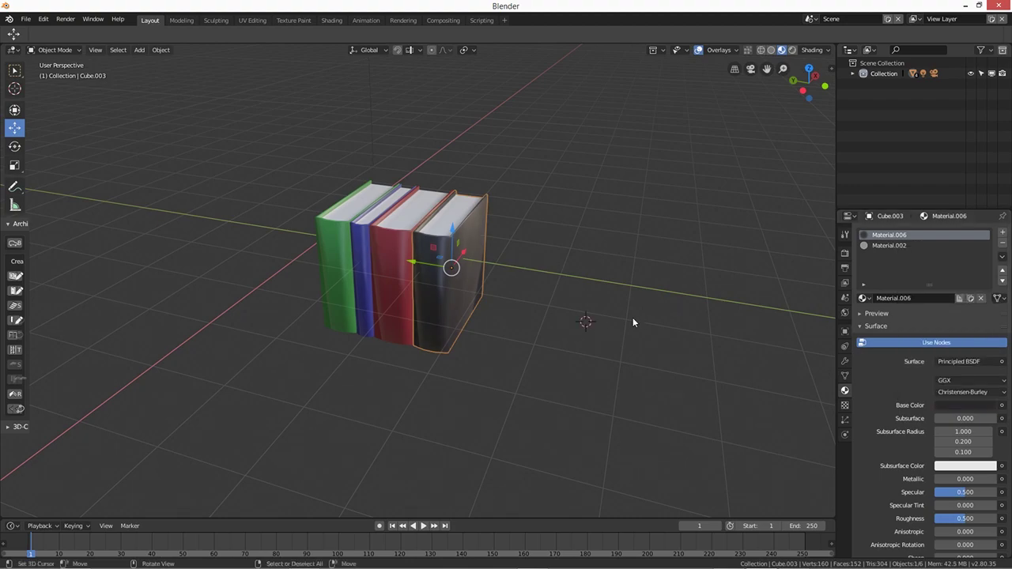
Step: Lower the black book's specular value to 0.145
left_click(444, 318)
left_click(451, 299)
middle_click_drag(451, 299, 577, 362)
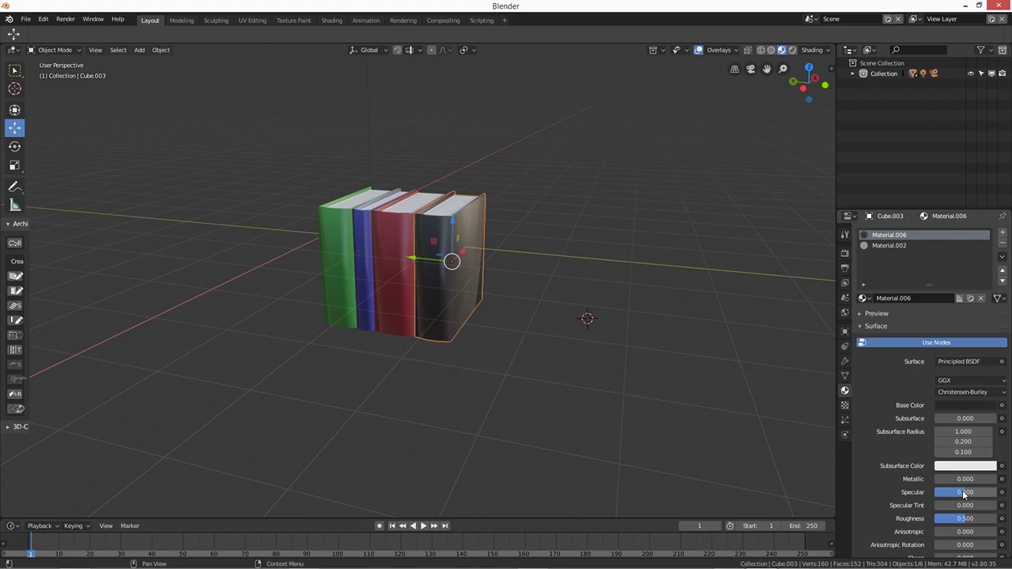
left_click_drag(963, 491, 949, 491)
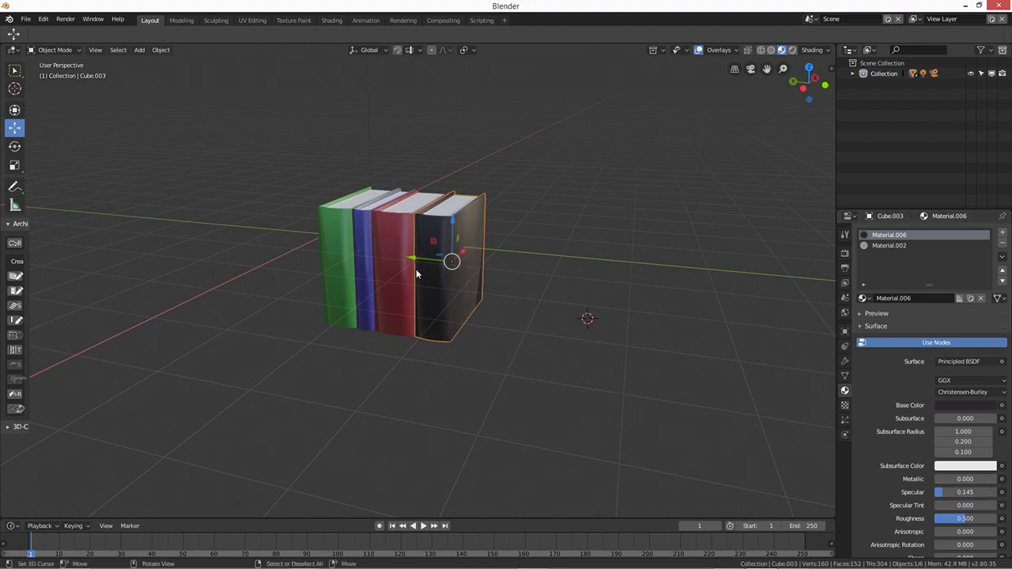
middle_click_drag(587, 333, 541, 369)
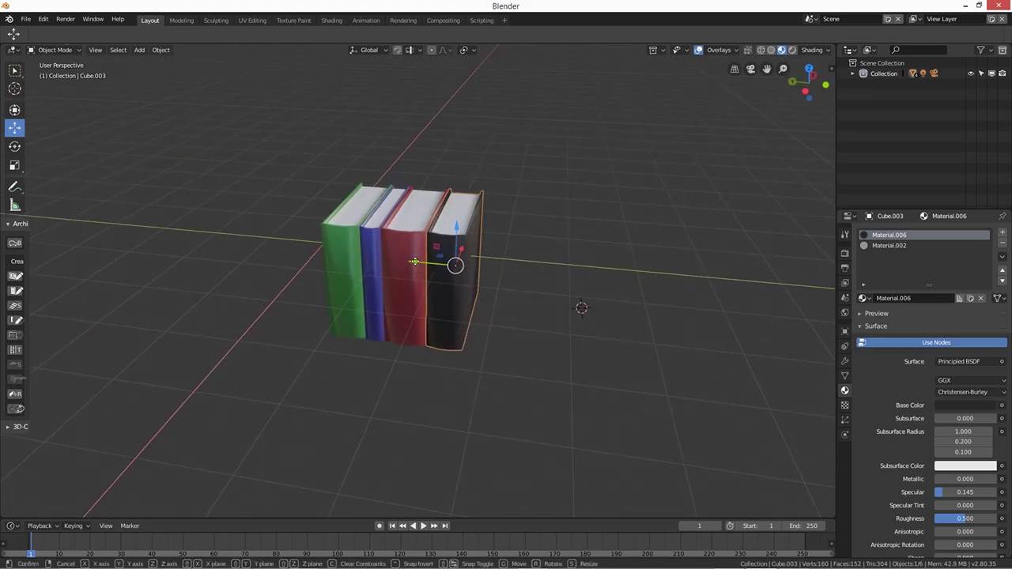
Step: Move the black book further right and tilt it around the X axis
left_click_drag(419, 272, 437, 270)
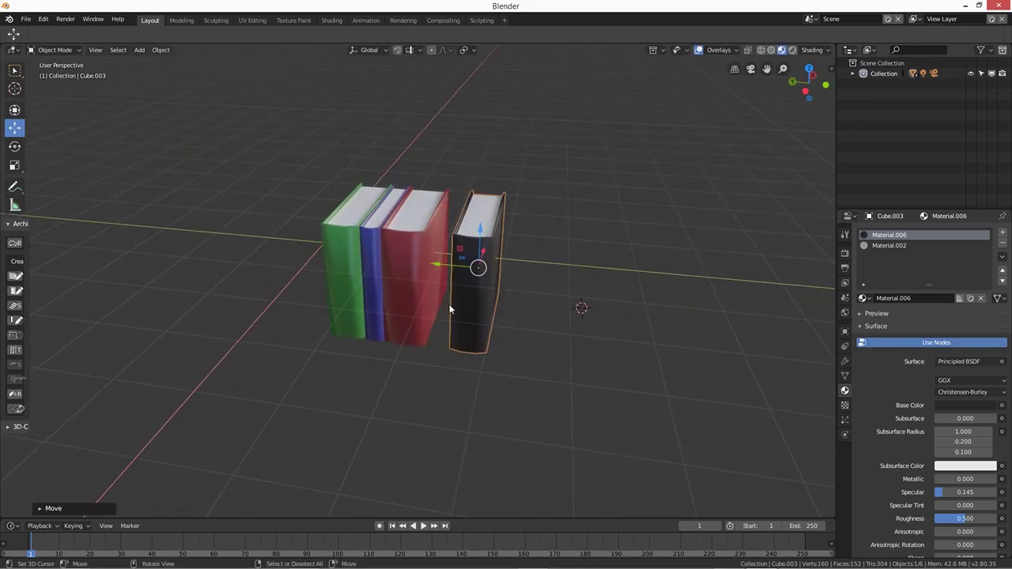
key("r")
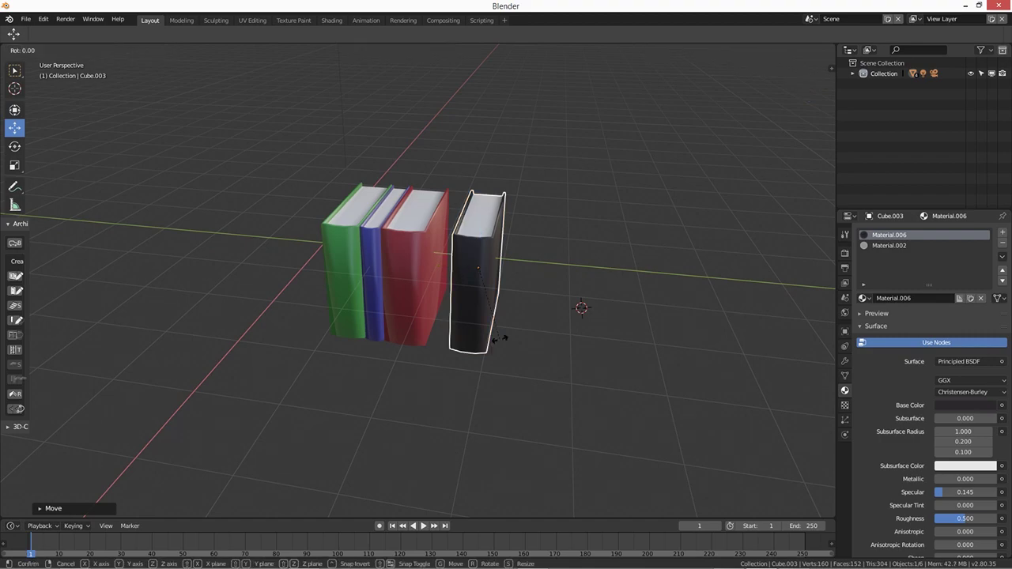
key("x")
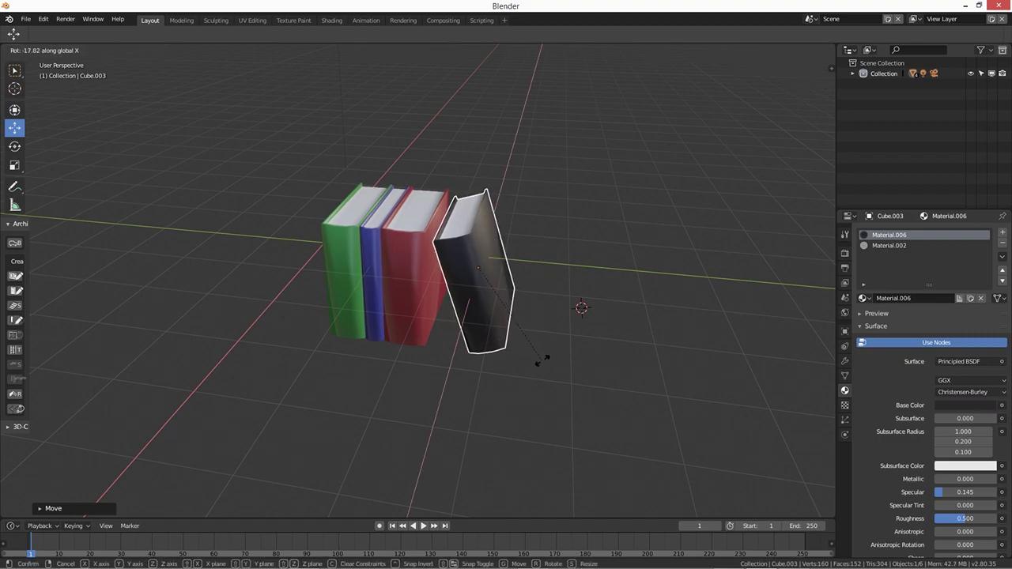
left_click(552, 359)
middle_click_drag(551, 359, 463, 300)
scroll(466, 277, "up", 5)
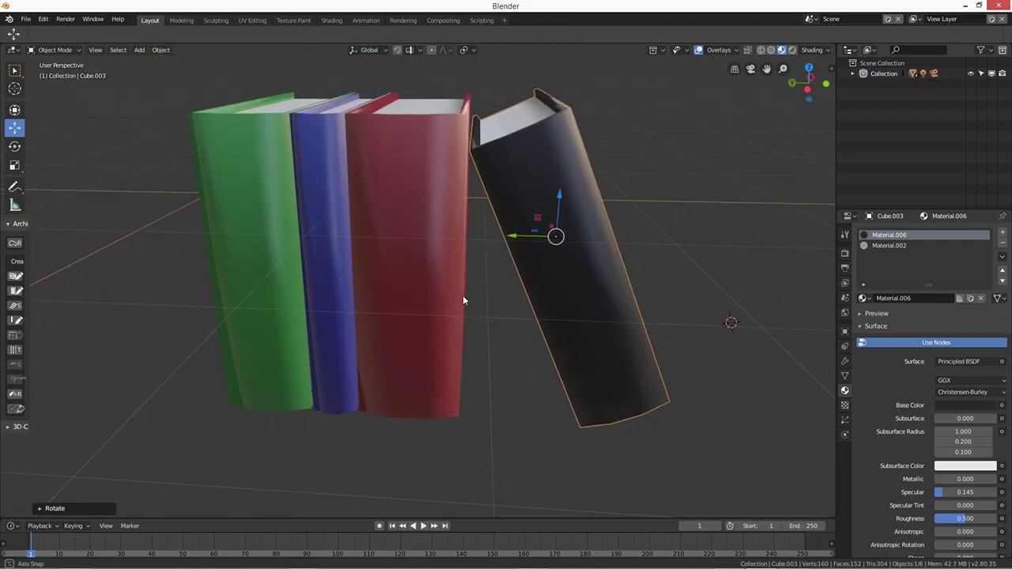
Step: Move the tilted black book so it leans against the red book
key("g")
left_click(500, 253)
middle_click_drag(500, 253, 493, 279)
scroll(494, 279, "down", 5)
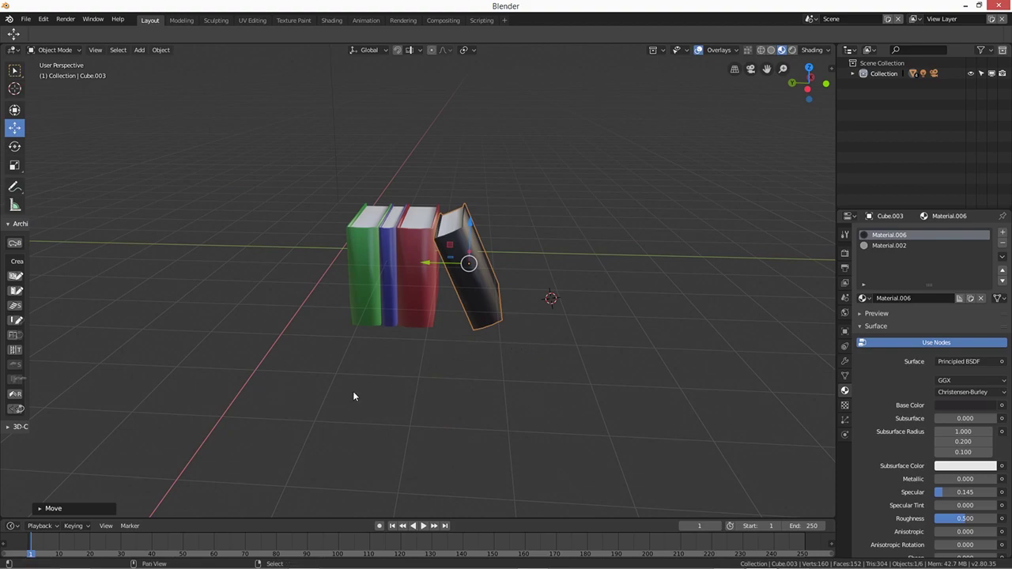
key("shift+a")
Step: Add a plane and move it along Y underneath the books
mouse_move(360, 375)
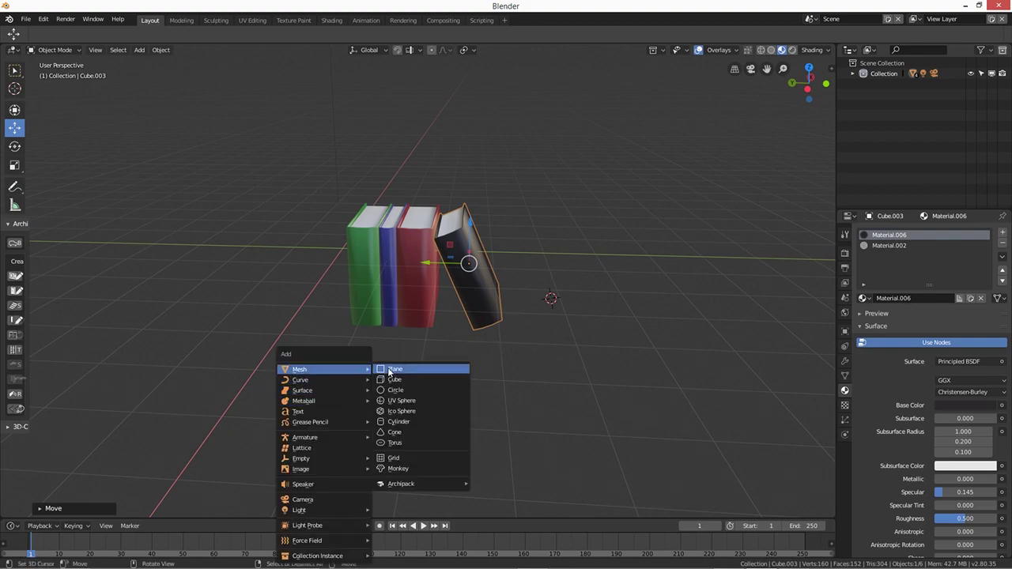
left_click(395, 370)
key("g")
key("z")
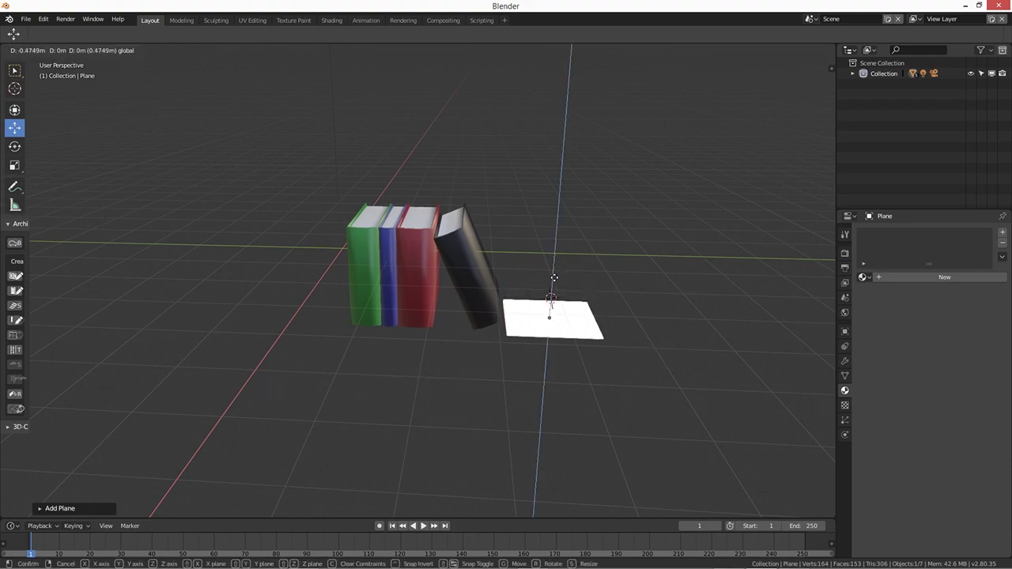
key("Return")
key("g")
key("y")
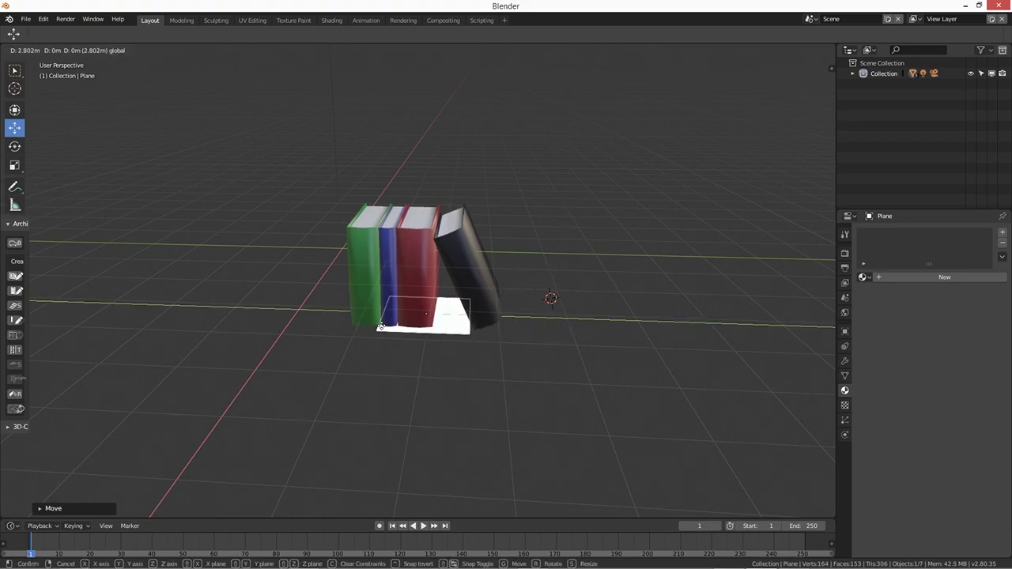
left_click(411, 339)
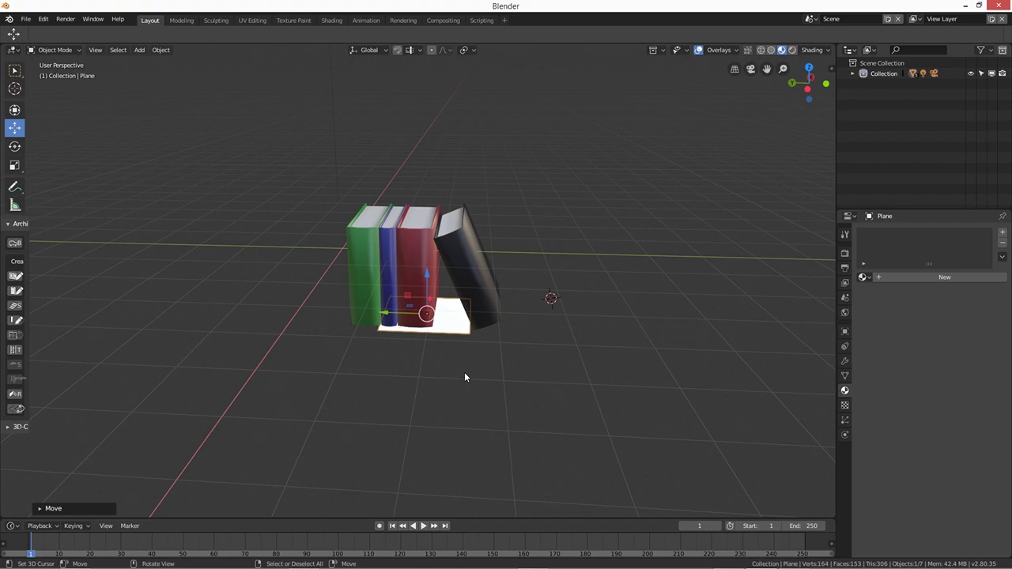
Step: Stretch the plane along Y and X into a long, wide shelf under the books
key("s")
key("y")
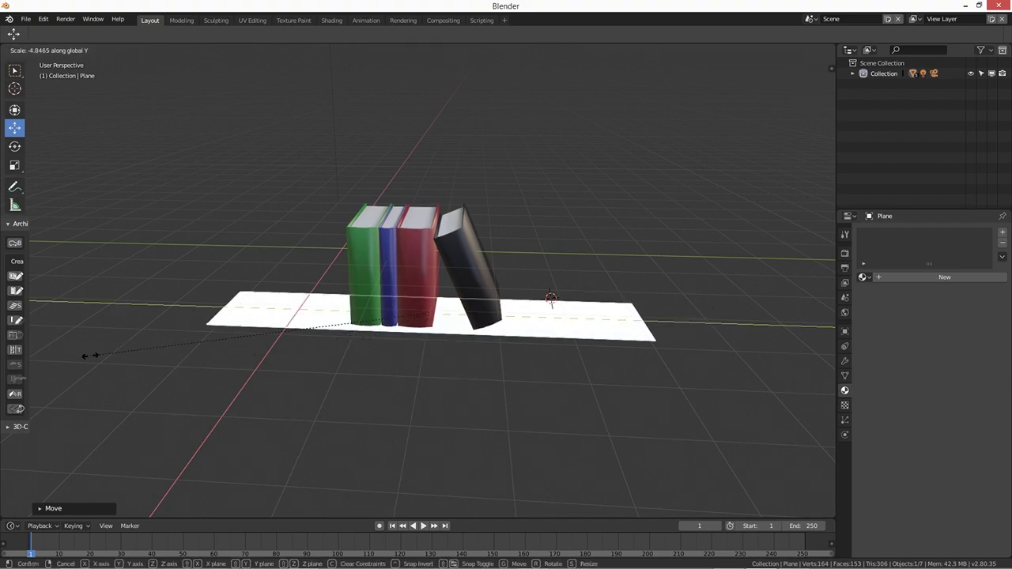
left_click(23, 362)
middle_click_drag(350, 394, 431, 421)
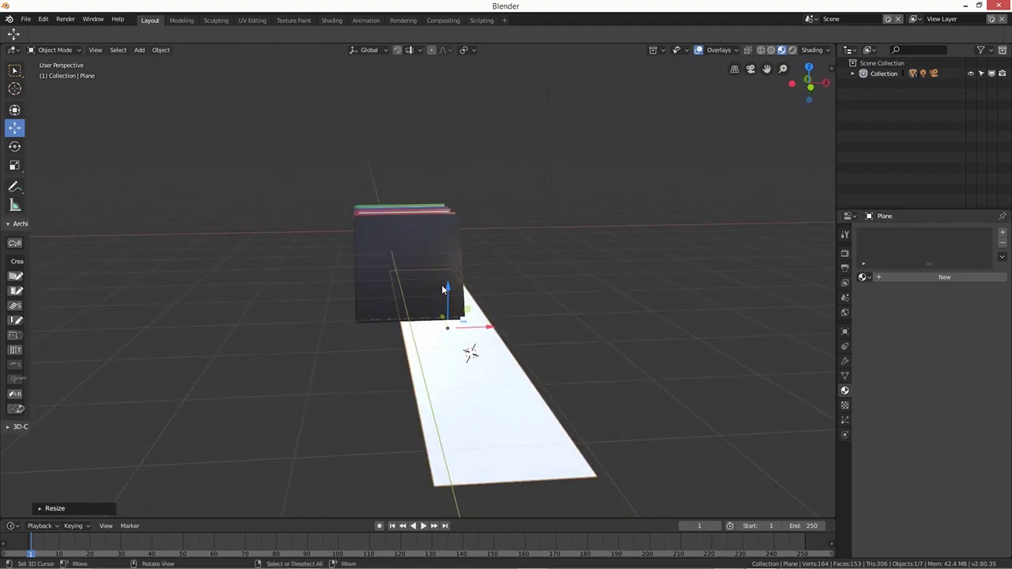
left_click_drag(443, 289, 465, 313)
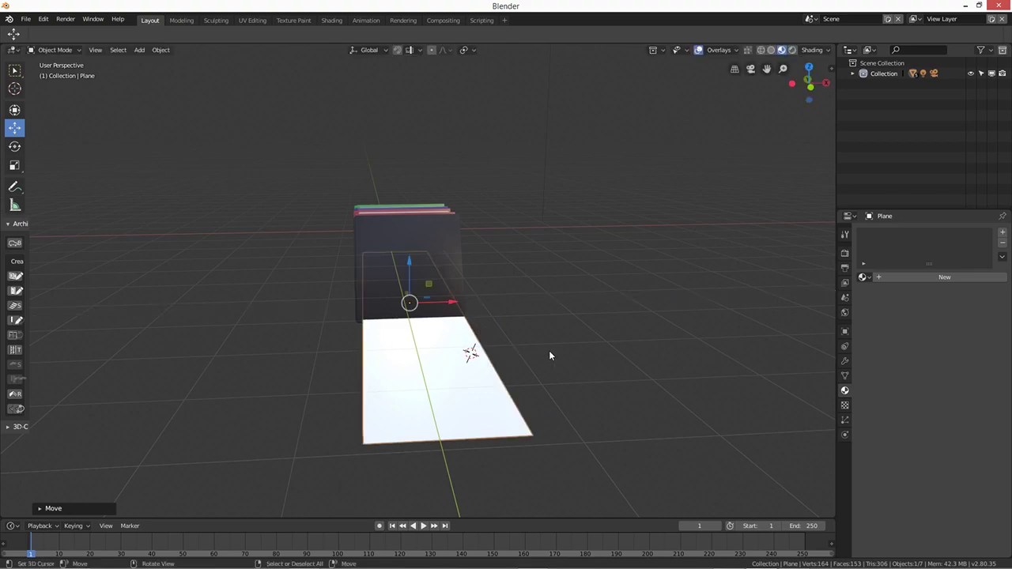
key("s")
key("x")
left_click(589, 356)
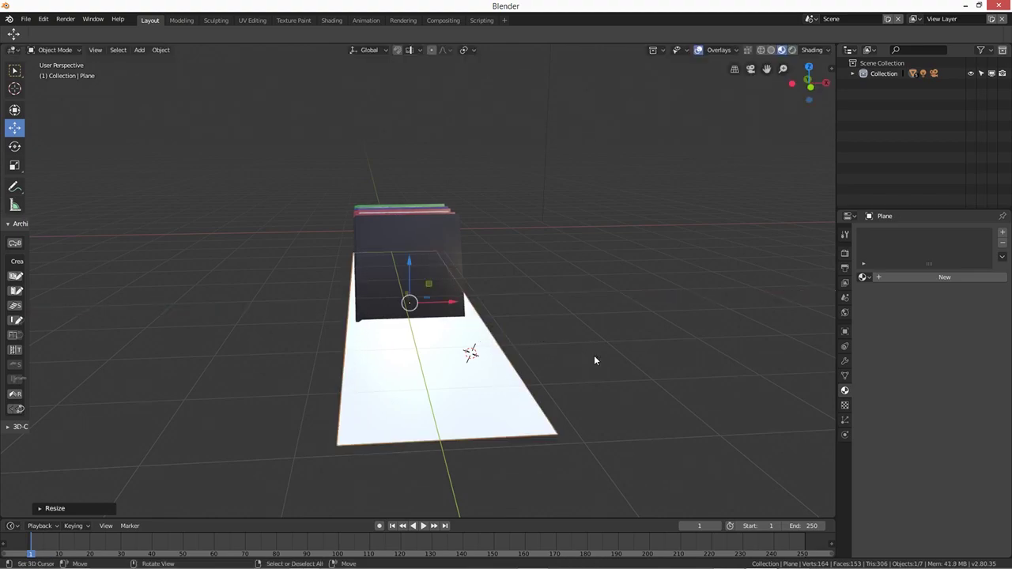
middle_click_drag(594, 357, 507, 409)
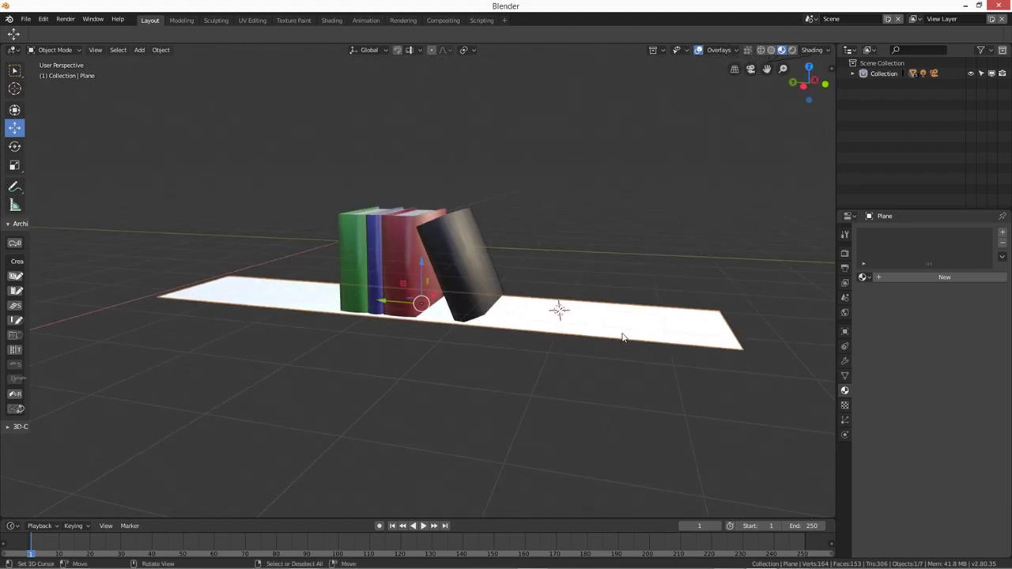
Step: Extrude the plane's face in Edit Mode to give the shelf thickness
key("Tab")
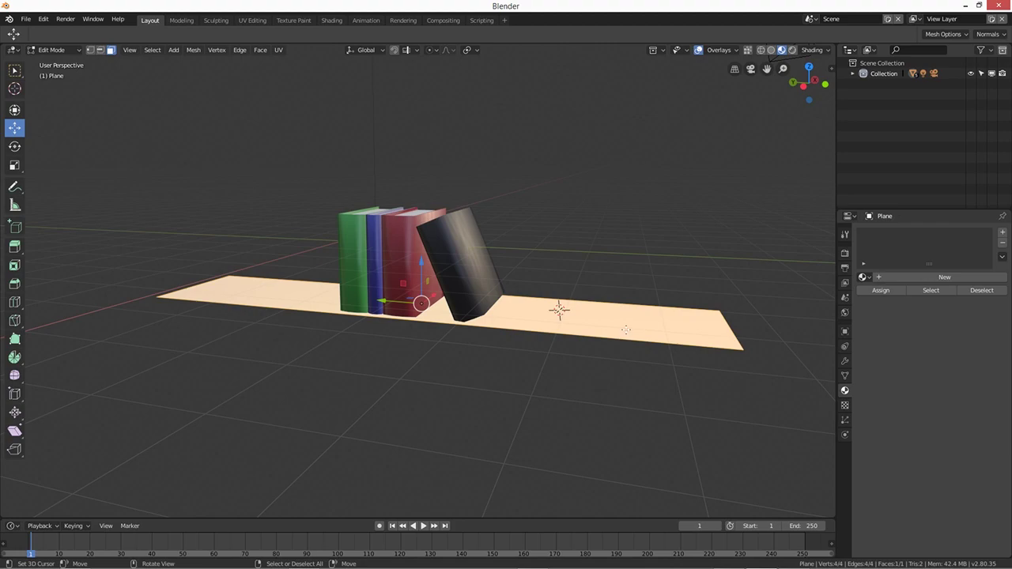
key("e")
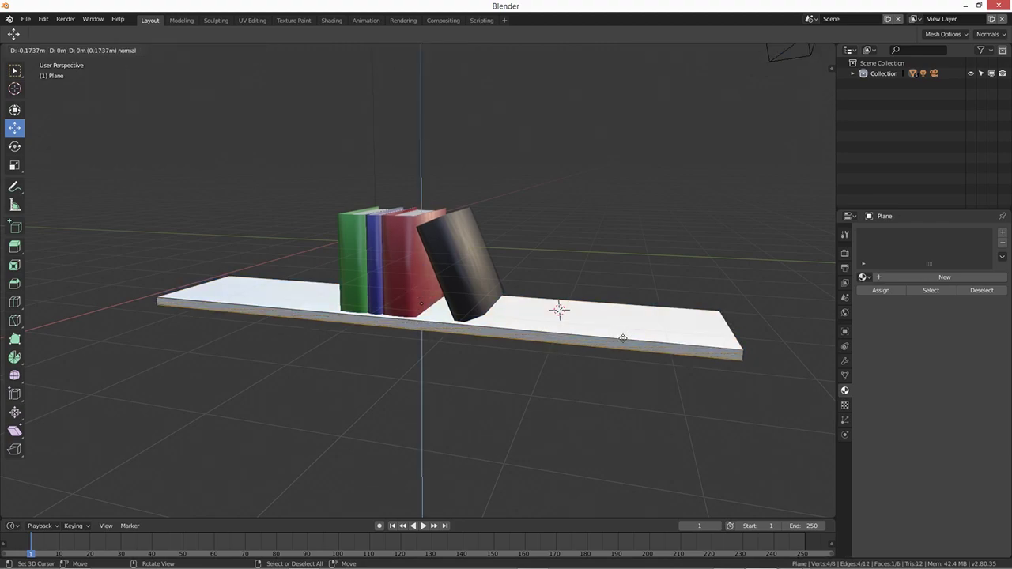
left_click(622, 338)
mouse_move(575, 394)
middle_mouse_down()
mouse_move(425, 394)
mouse_move(585, 411)
middle_mouse_up()
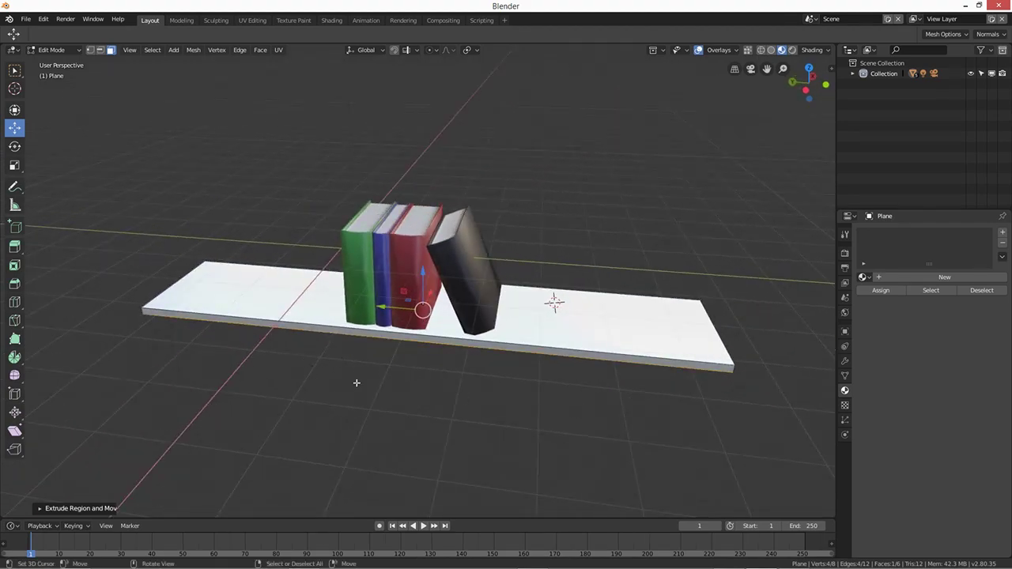
middle_click_drag(356, 382, 410, 377)
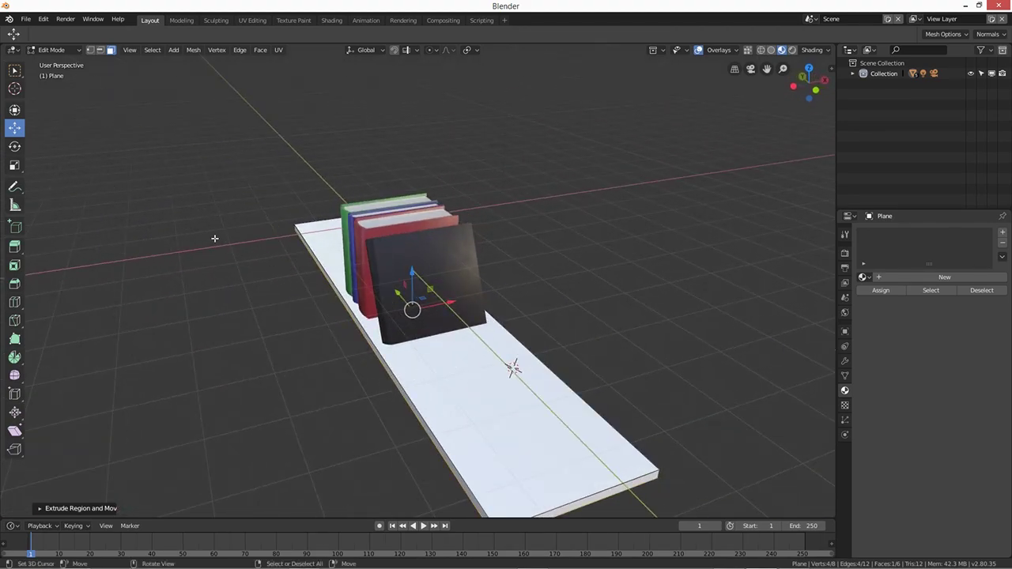
key("Tab")
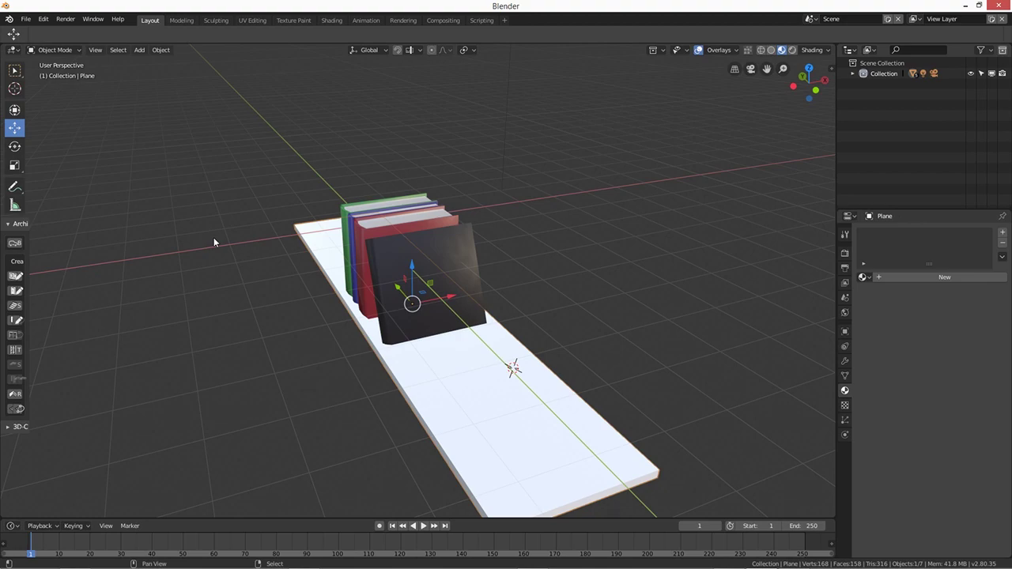
Step: Add a new plane and set its Y rotation to 90 degrees
key("shift+a")
mouse_move(202, 248)
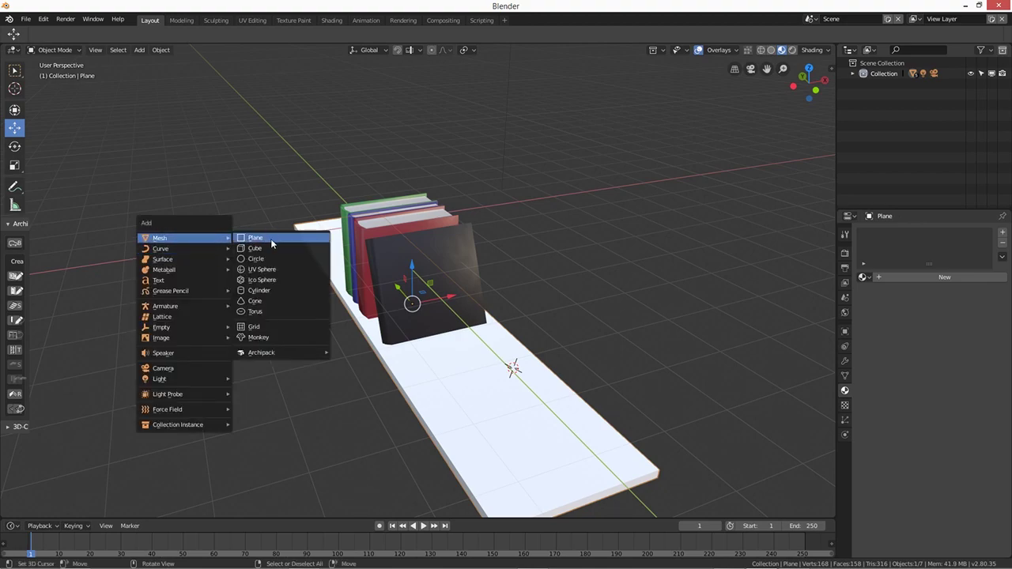
left_click(255, 237)
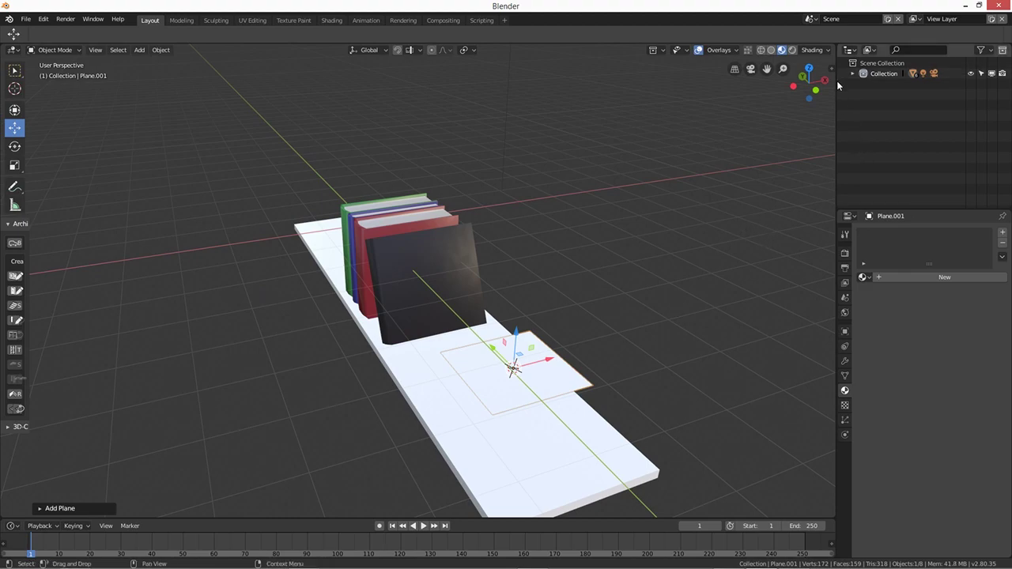
key("n")
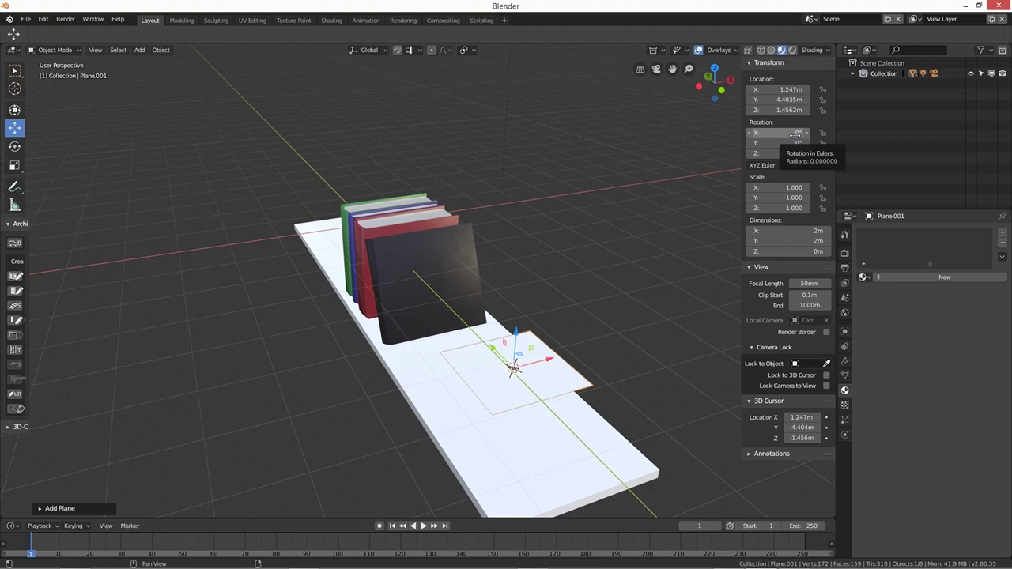
left_click(790, 142)
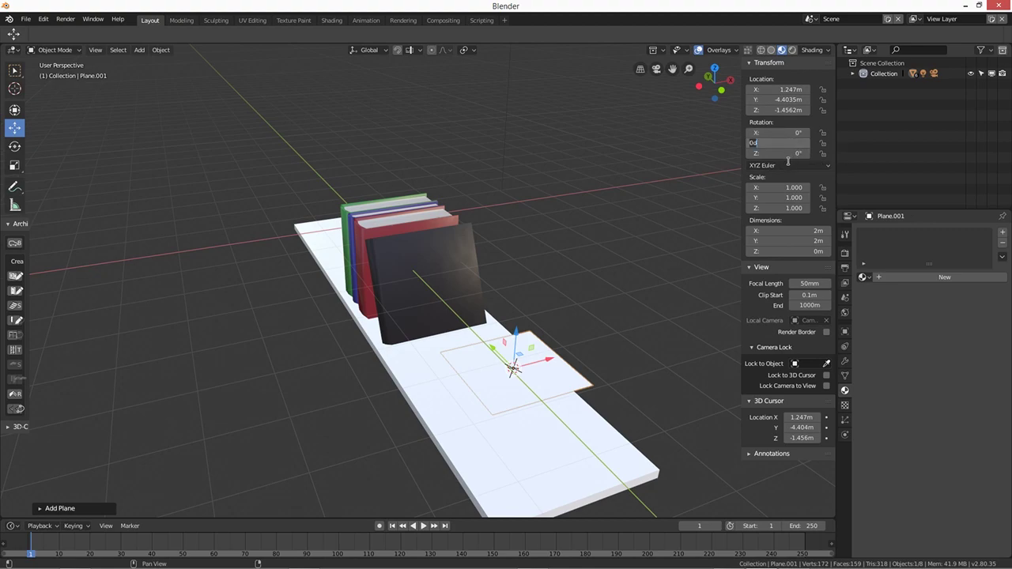
key("Return")
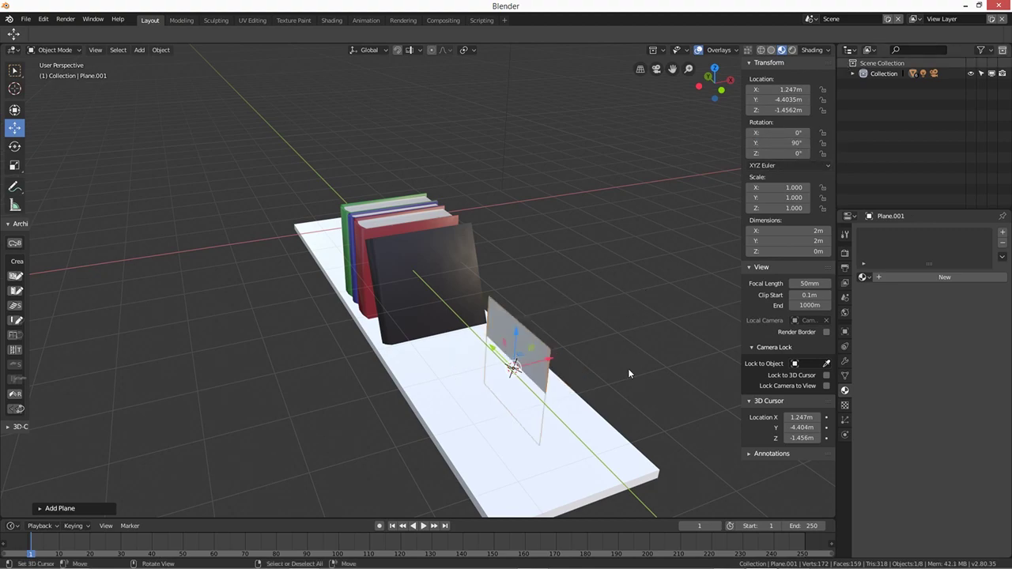
Step: Move the upright plane behind the shelf and books
middle_click_drag(599, 395, 542, 405)
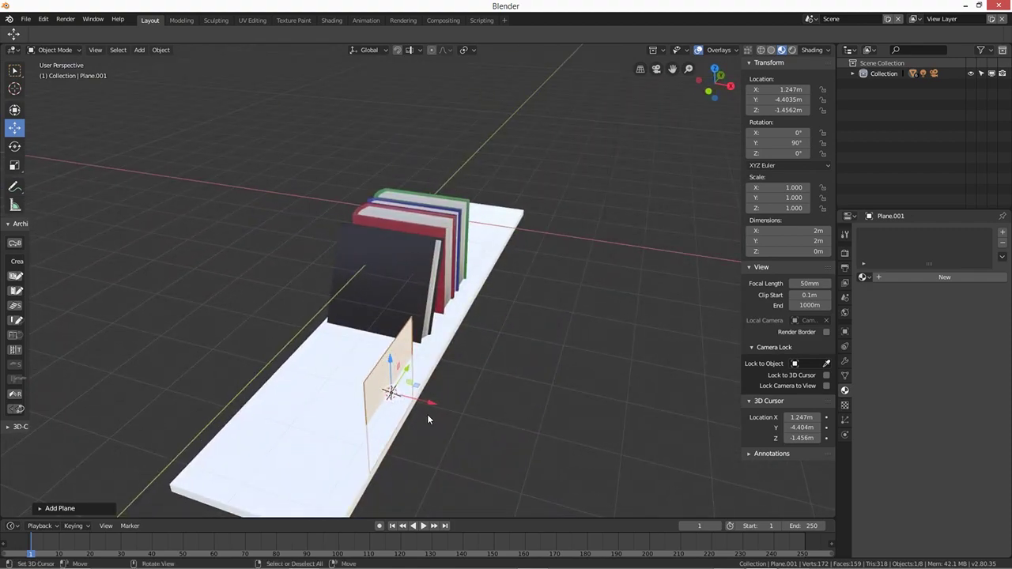
key("g")
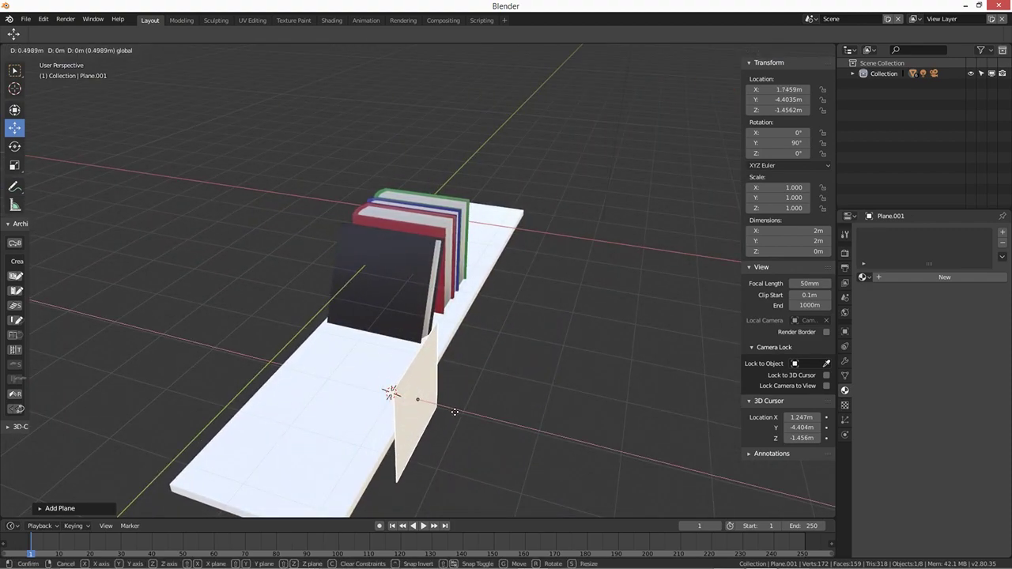
left_click(455, 416)
middle_click_drag(455, 416, 363, 358)
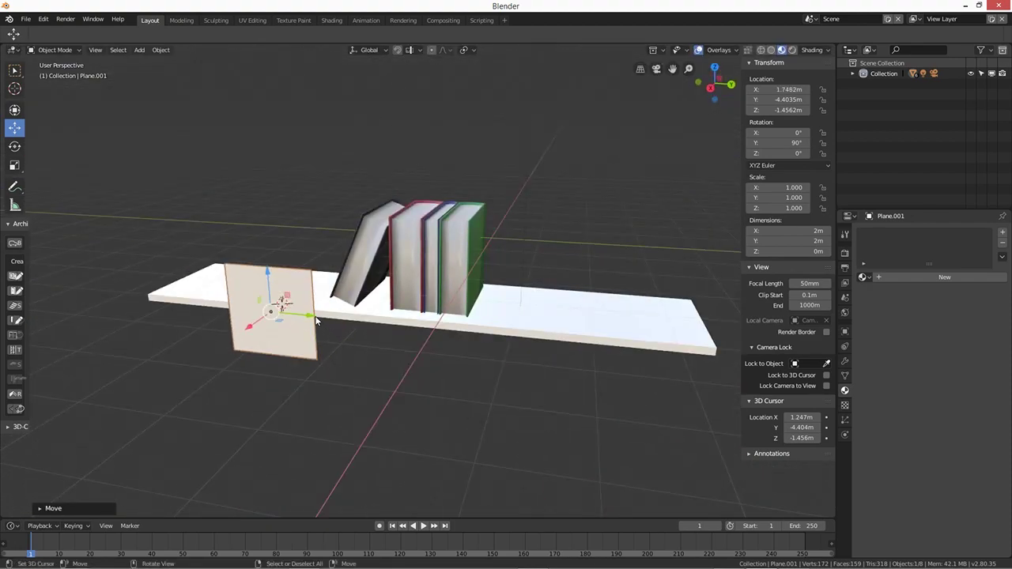
left_click_drag(315, 320, 431, 326)
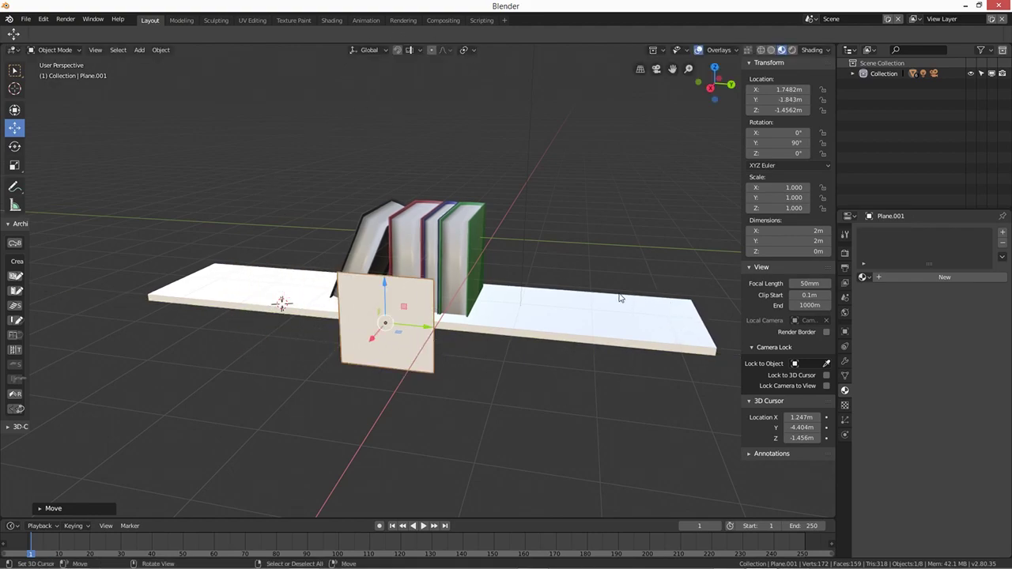
Step: Scale the upright plane along Y and X into a 16.251 × 21.871 m backdrop wall
key("s")
key("y")
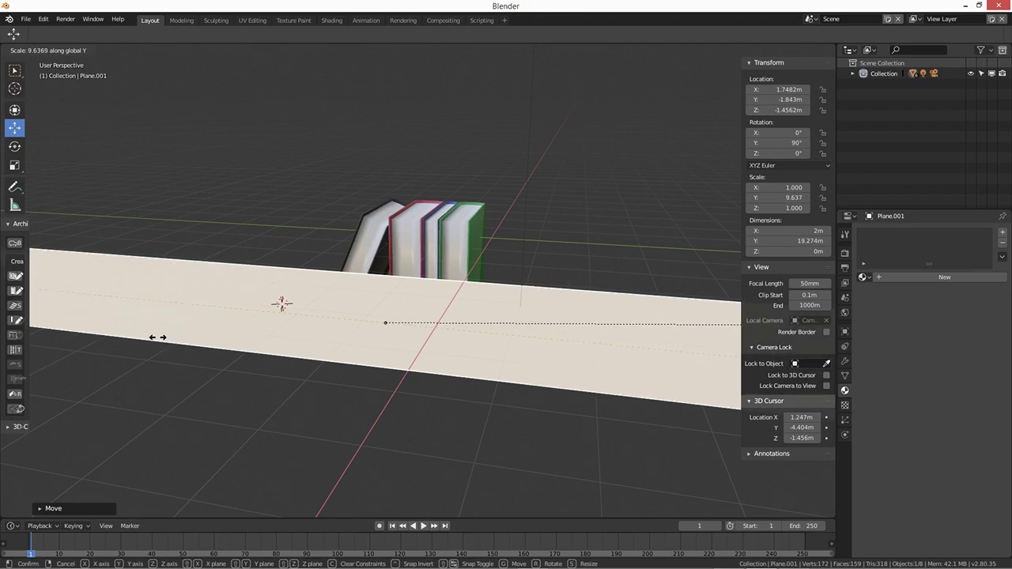
left_click(456, 343)
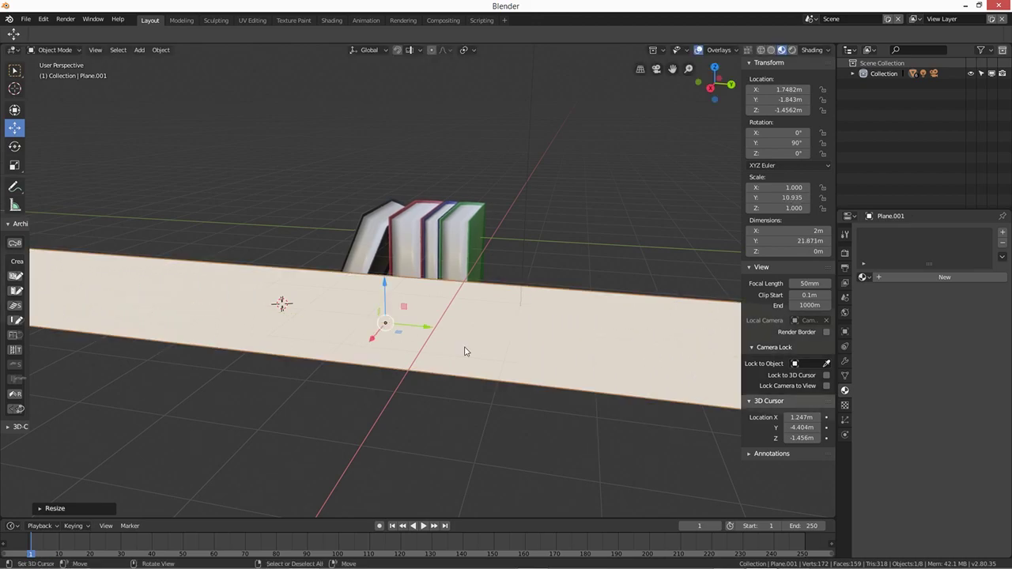
key("s")
key("x")
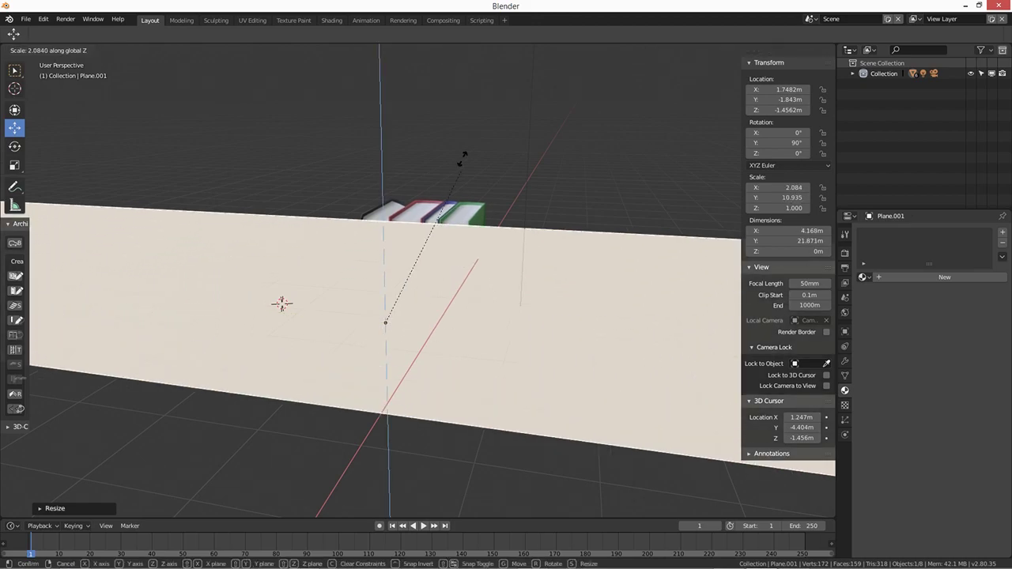
left_click(531, 166)
middle_click_drag(575, 337, 353, 332)
scroll(348, 348, "down", 3)
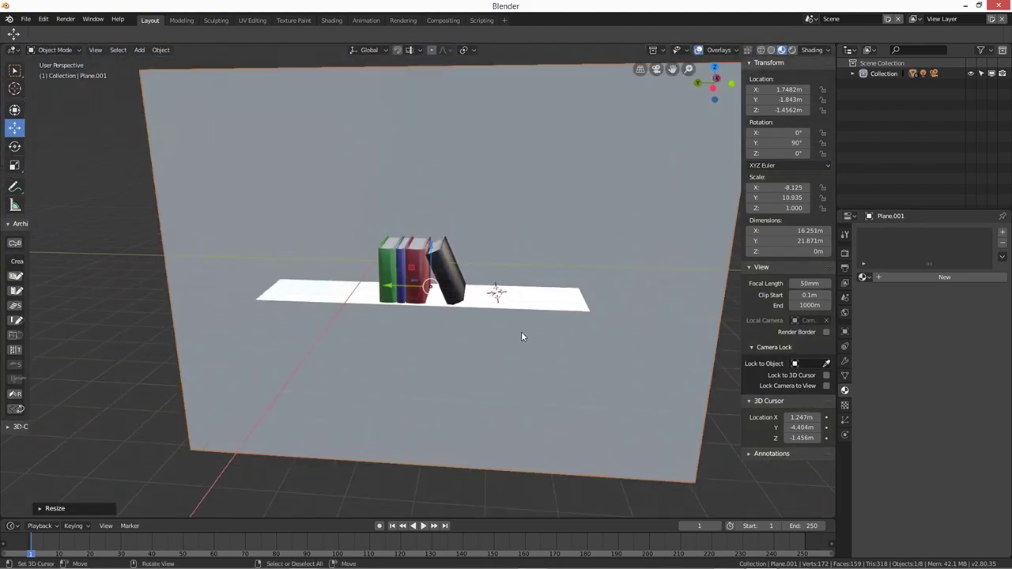
scroll(515, 351, "down", 3)
middle_click_drag(515, 351, 473, 168)
Step: Move the point light along X and Y to −5.2415, −1.5106, 5.9039 m
left_click(469, 165)
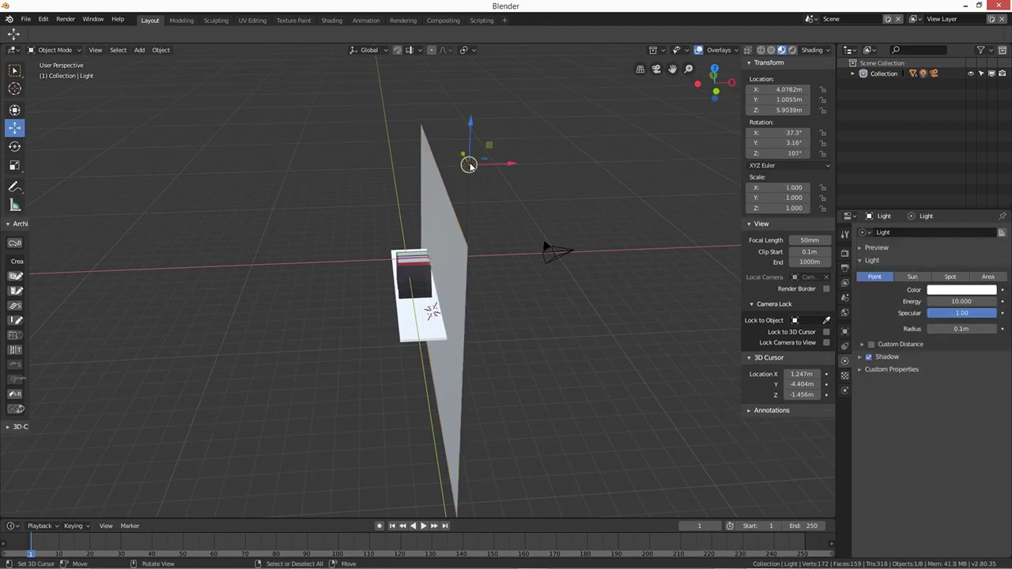
key("g")
key("x")
left_click(323, 170)
middle_click_drag(323, 169, 340, 257)
key("g")
key("y")
left_click(390, 247)
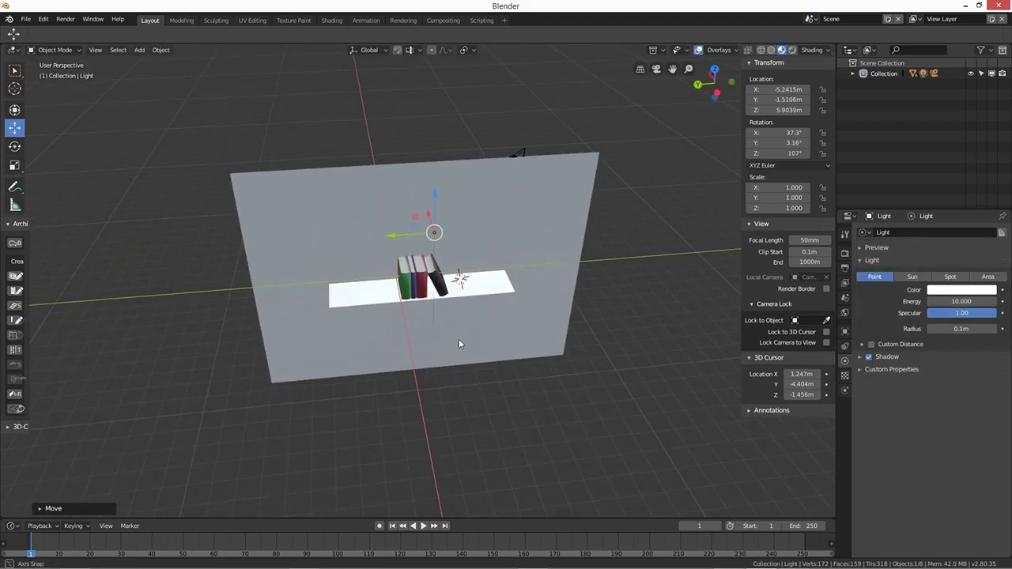
middle_click_drag(458, 338, 516, 338)
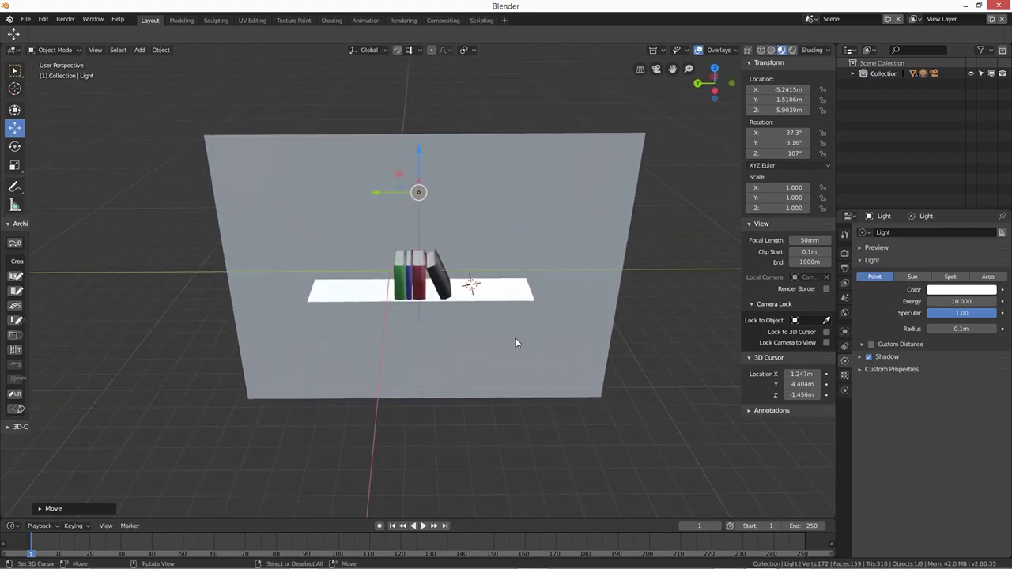
Step: Switch the viewport to Rendered shading to preview lighting and shadows
left_click(844, 252)
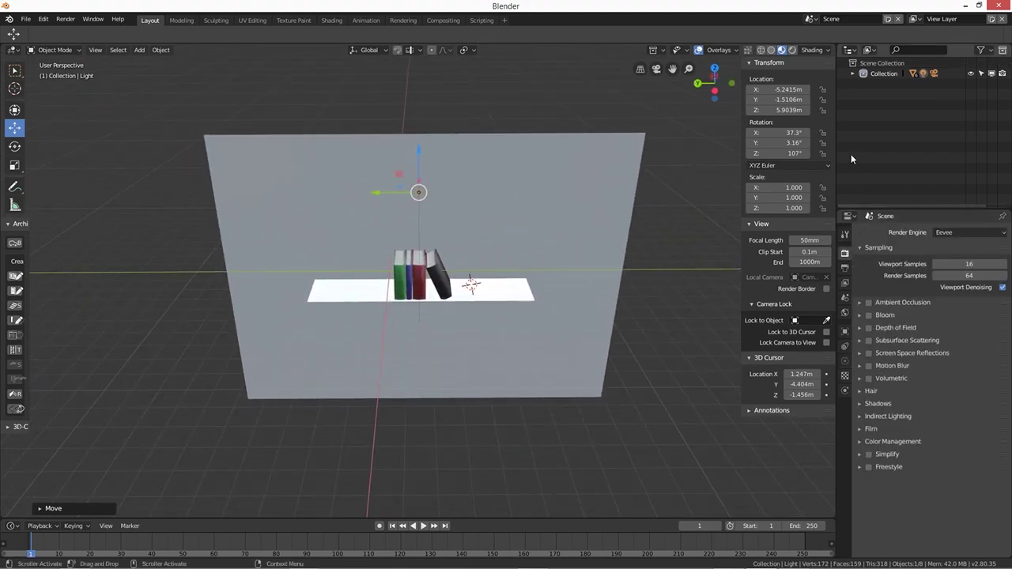
left_click(792, 50)
scroll(517, 352, "up", 6)
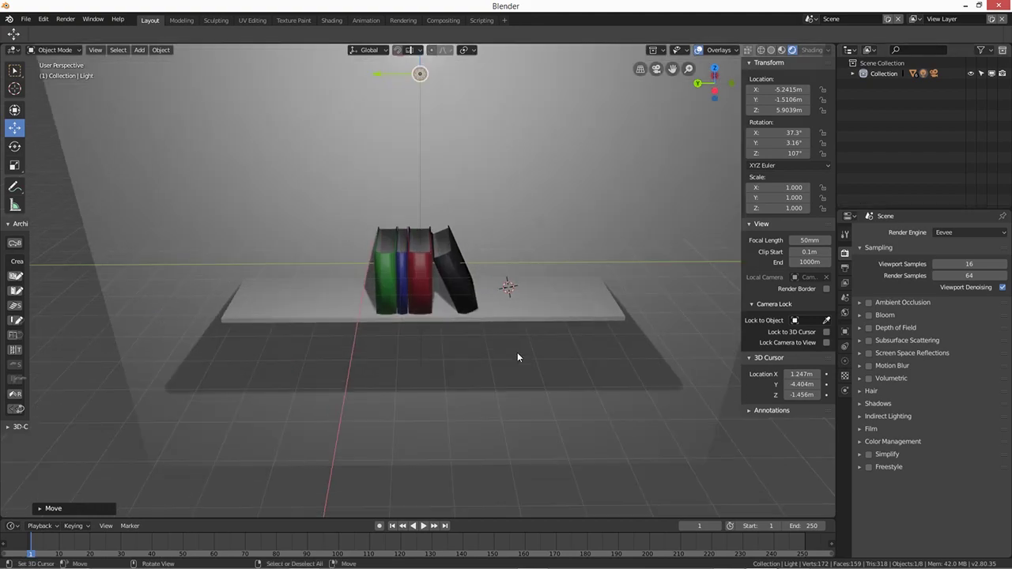
Step: Set the render engine to Cycles with GPU Compute as the device
left_click(955, 232)
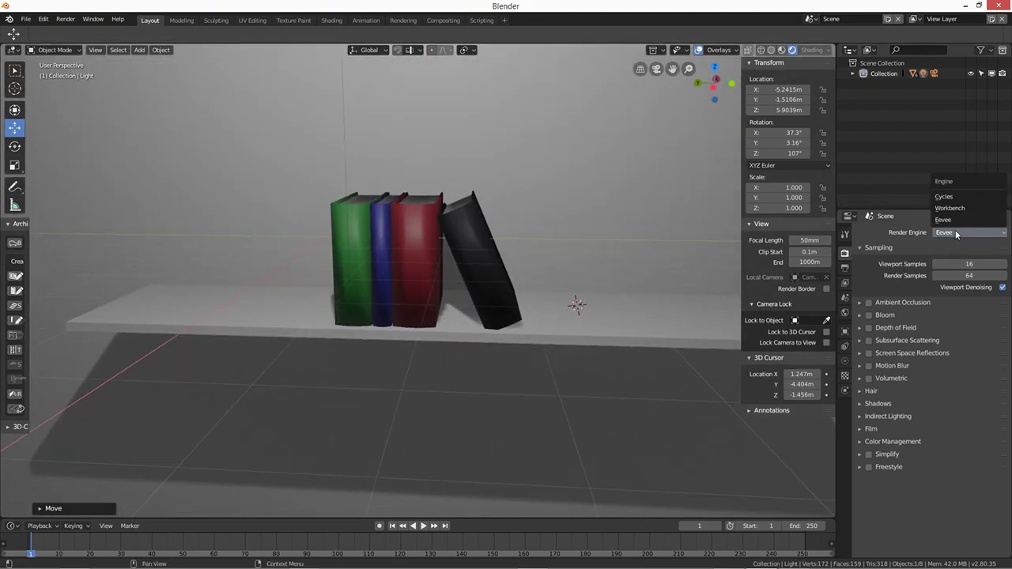
left_click(957, 202)
left_click(976, 258)
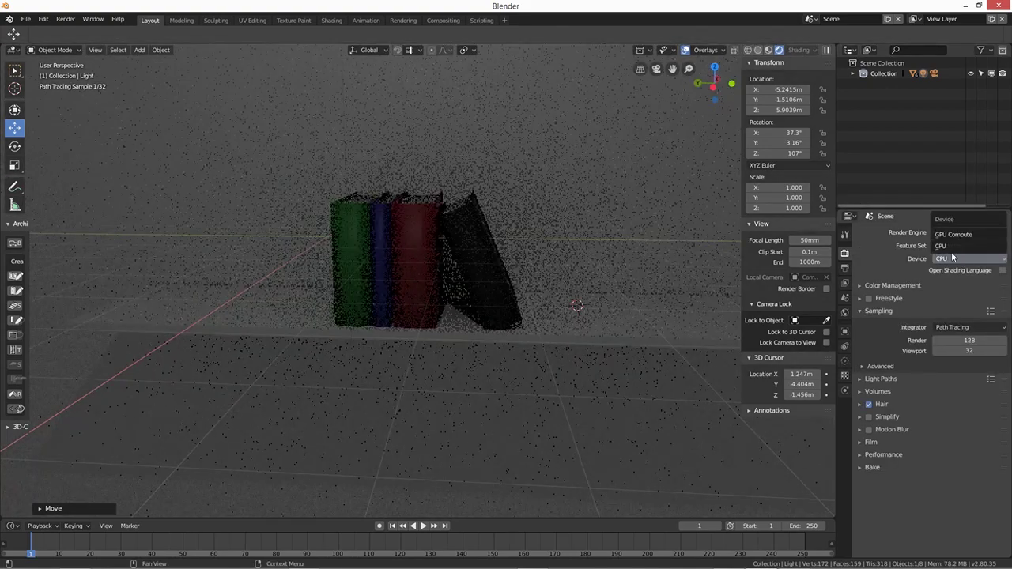
left_click(957, 237)
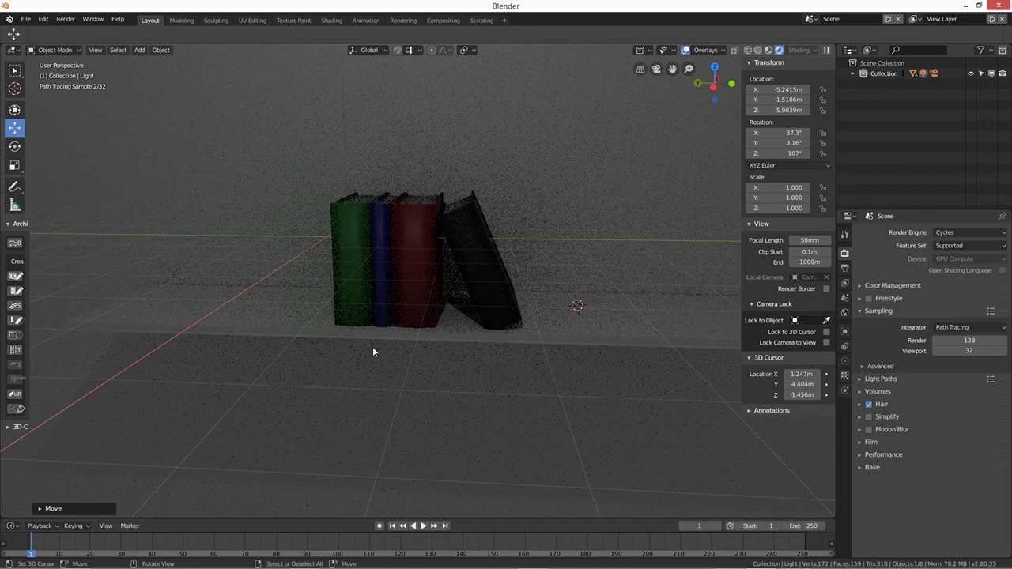
Step: Lower the red and green books' specular, green to 0.291, then use Material Preview shading
middle_click_drag(374, 352, 435, 258)
left_click(441, 253)
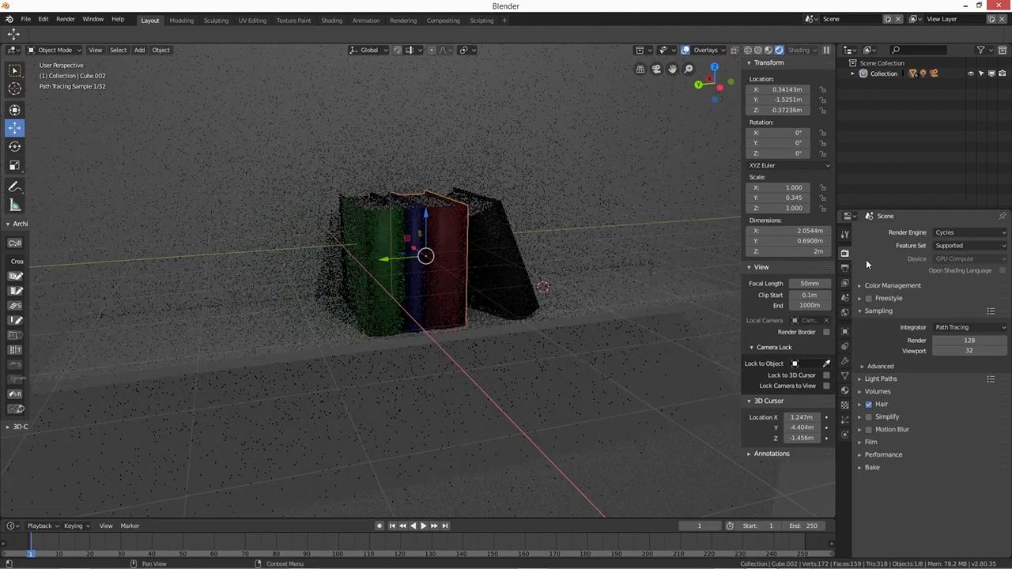
left_click(846, 391)
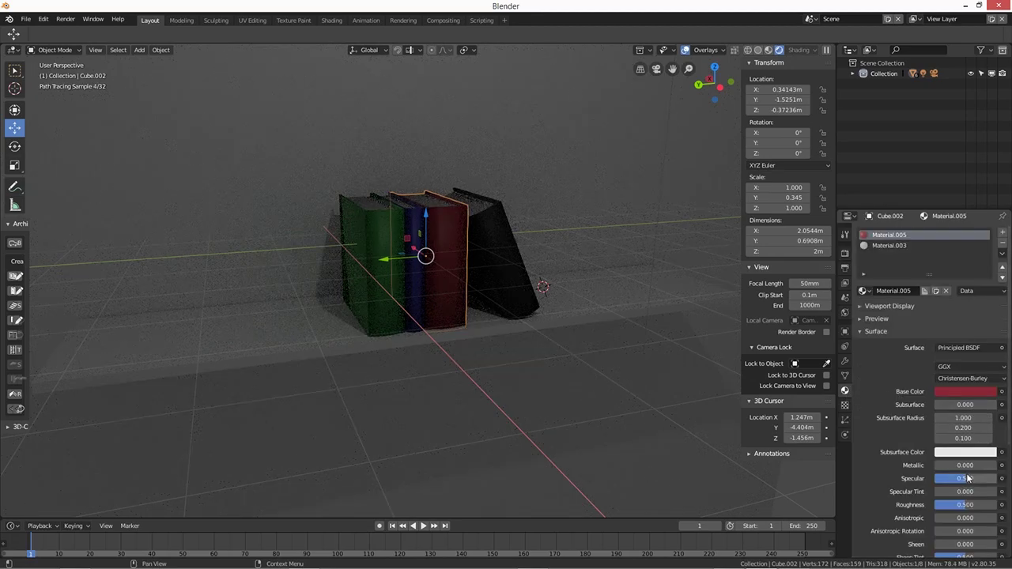
left_click_drag(965, 479, 949, 479)
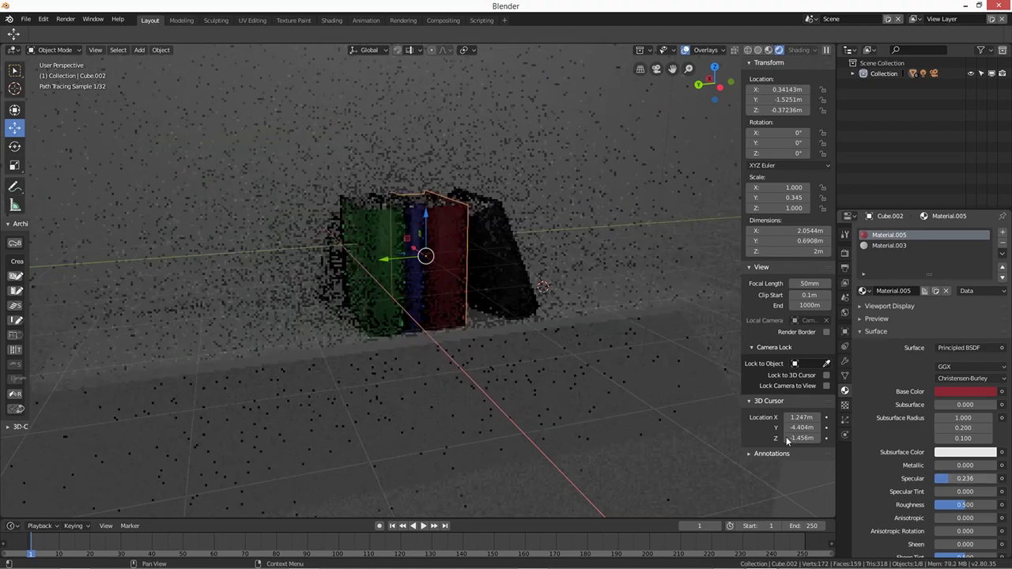
left_click(386, 305)
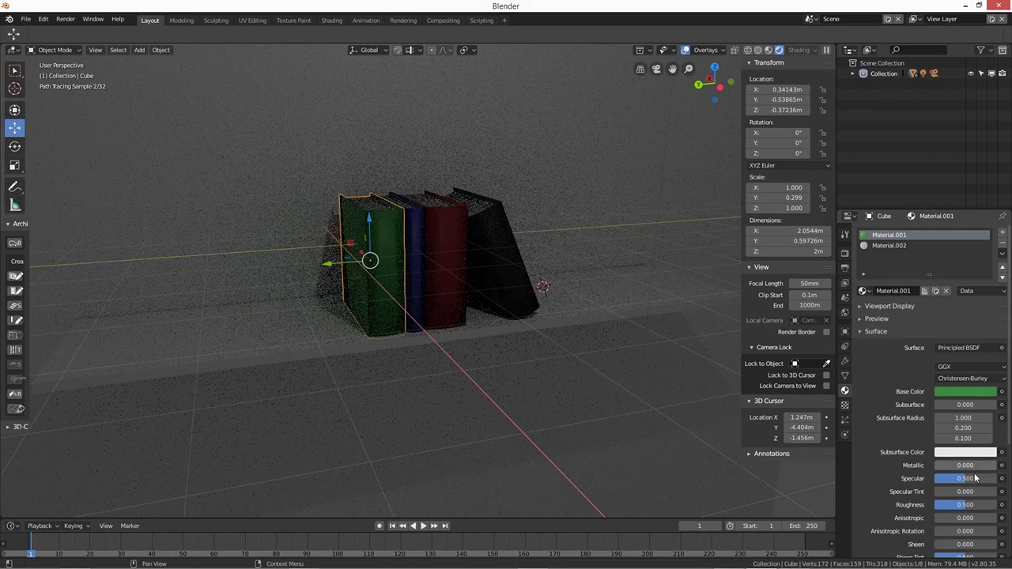
left_click_drag(965, 479, 953, 478)
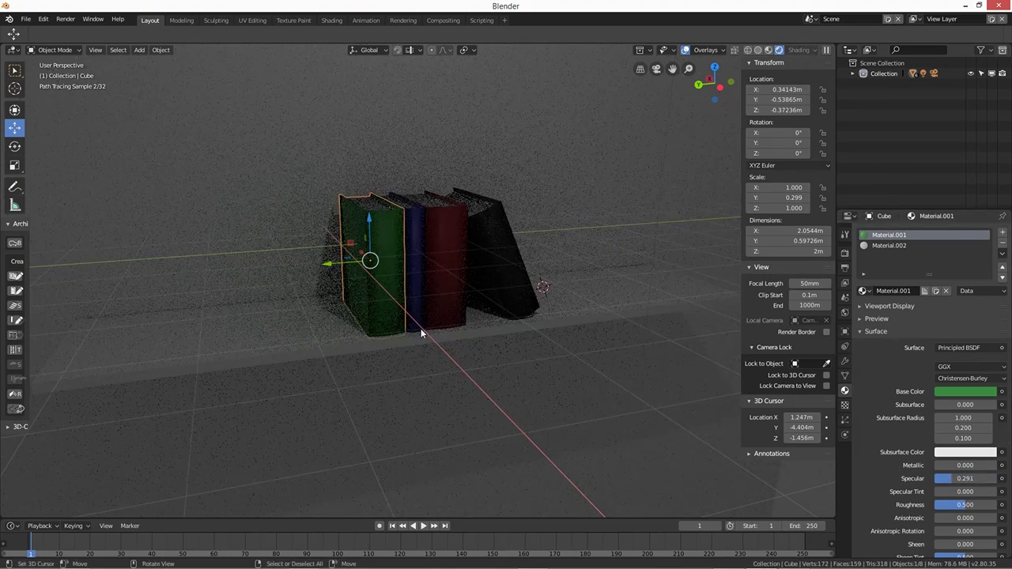
left_click(769, 50)
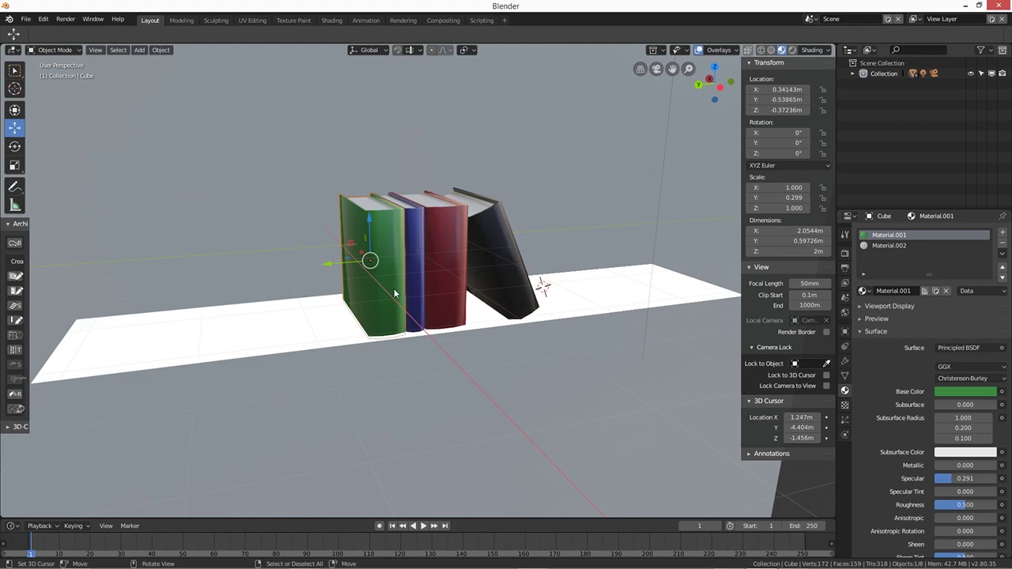
Step: In Edit Mode, add two loop cuts to the green book and slide them down
key("Tab")
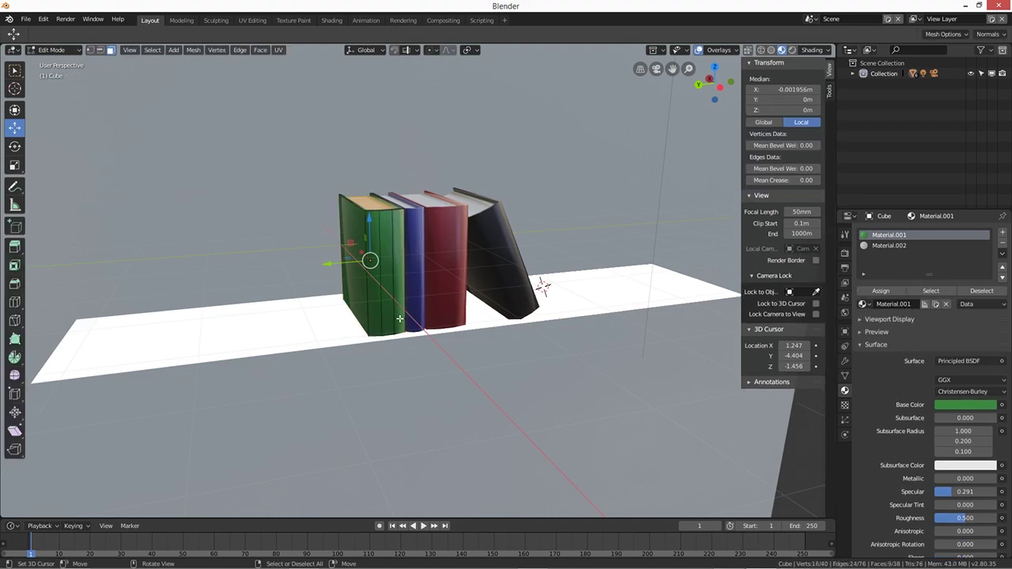
key("ctrl+r")
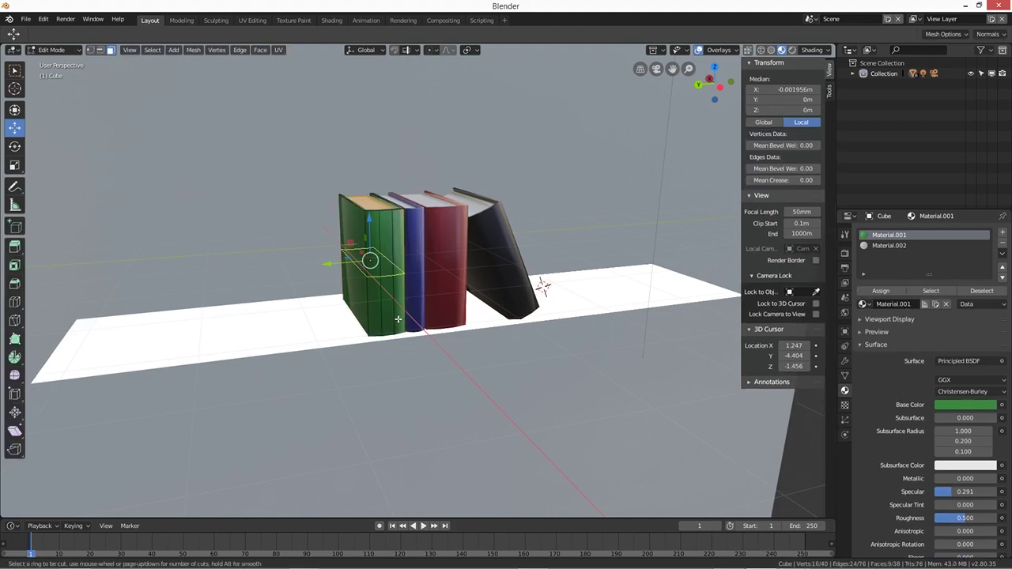
scroll(398, 319, "up", 1)
left_click(398, 319)
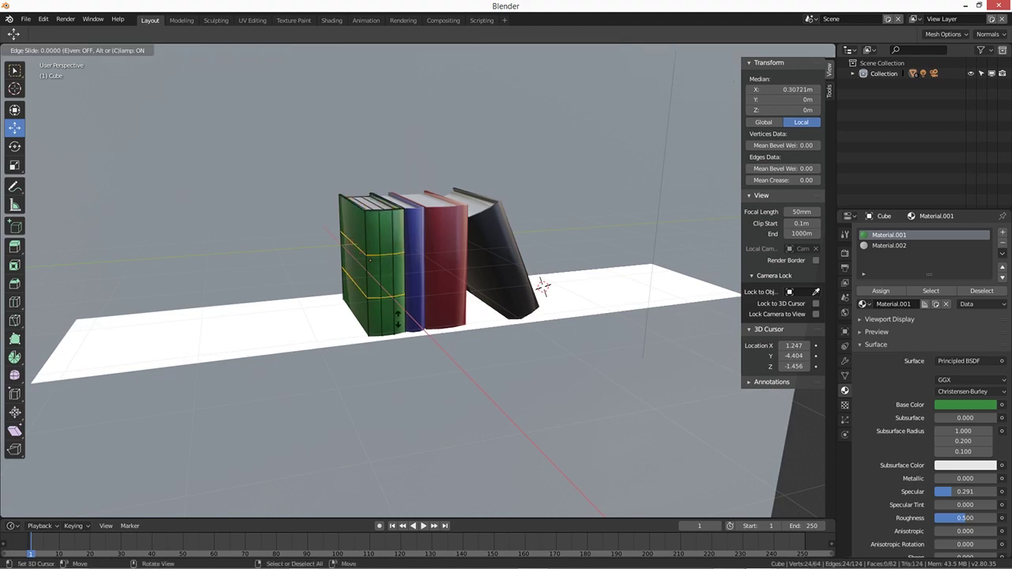
left_click(395, 339)
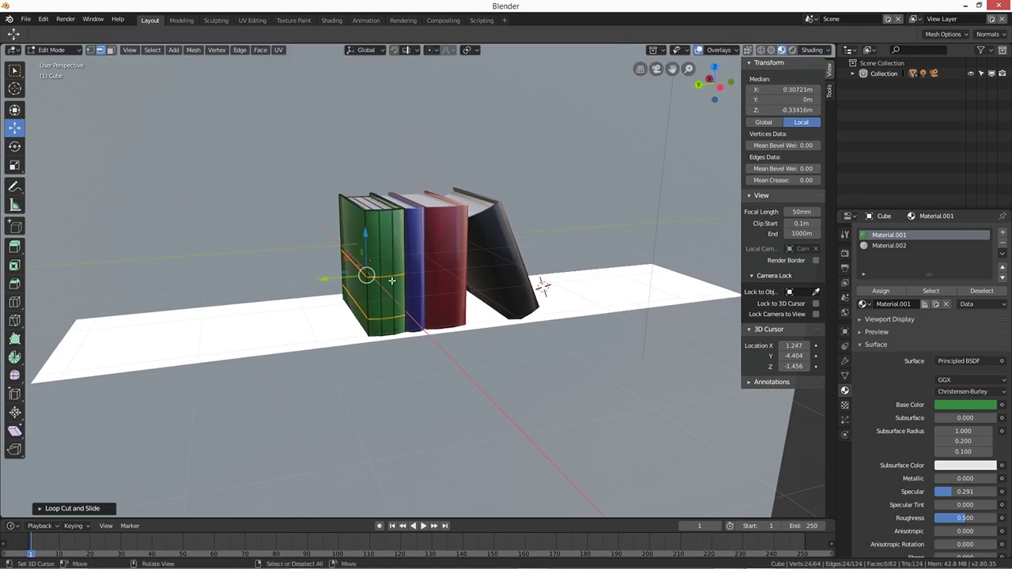
Step: Move one new edge loop toward the base, then select the narrow face band between the loops
key("alt")
left_click(368, 245, "alt")
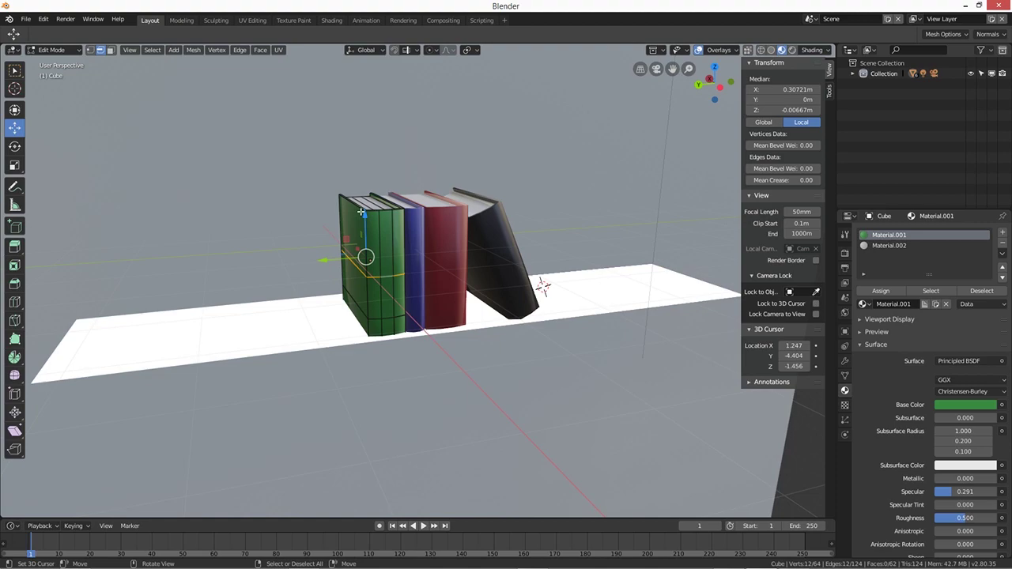
key("g")
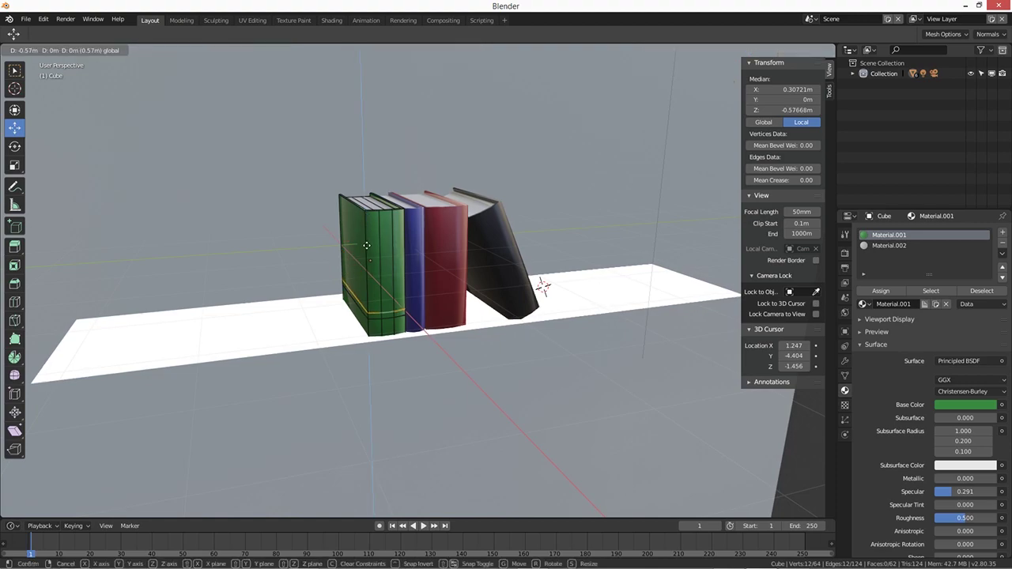
left_click(366, 245)
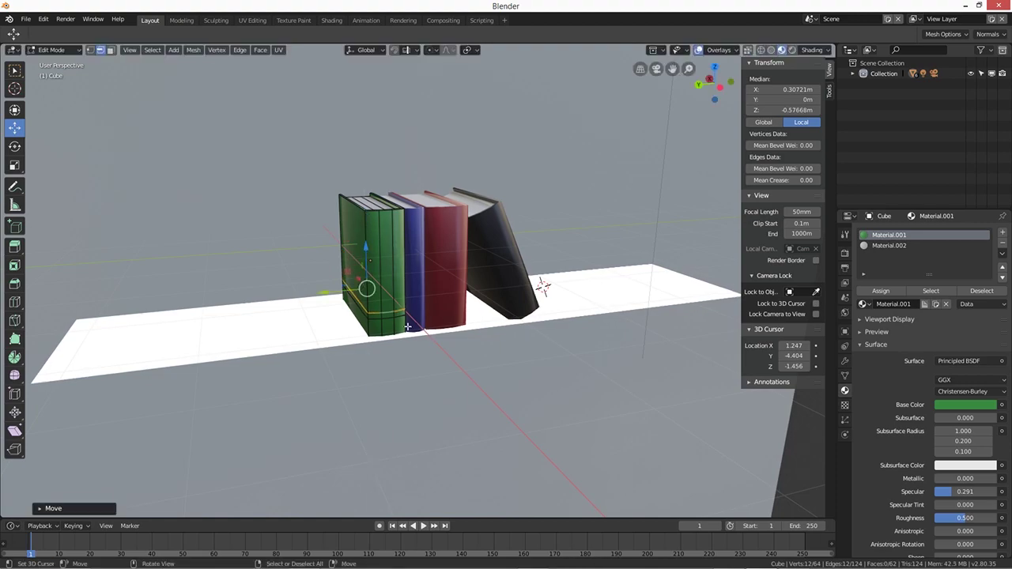
left_click(301, 220)
left_click(401, 313, "alt")
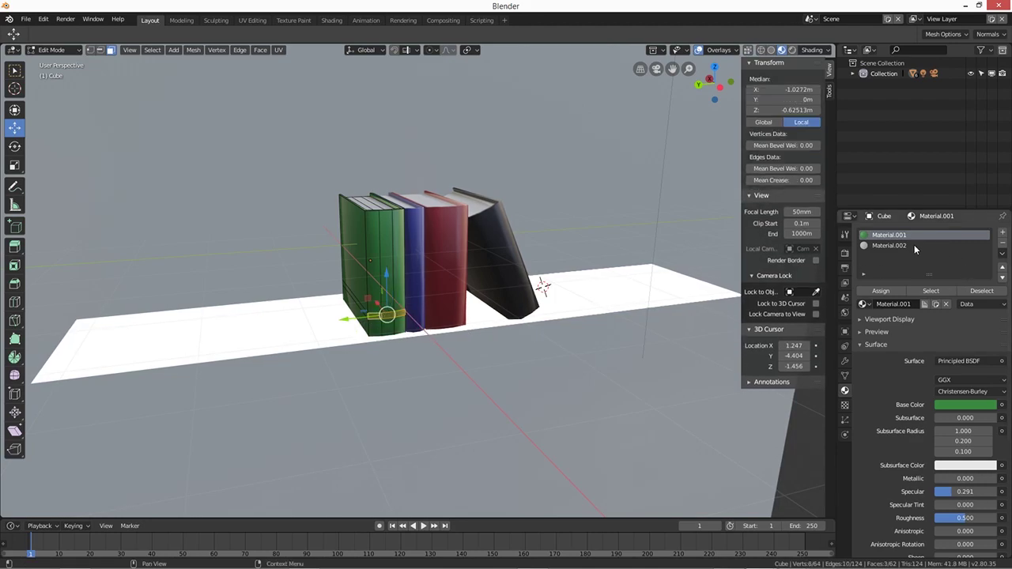
Step: Add Material.007 to the green book as a yellow Glossy BSDF (0.800, 0.721, 0.100) with roughness 0.318
left_click(1003, 234)
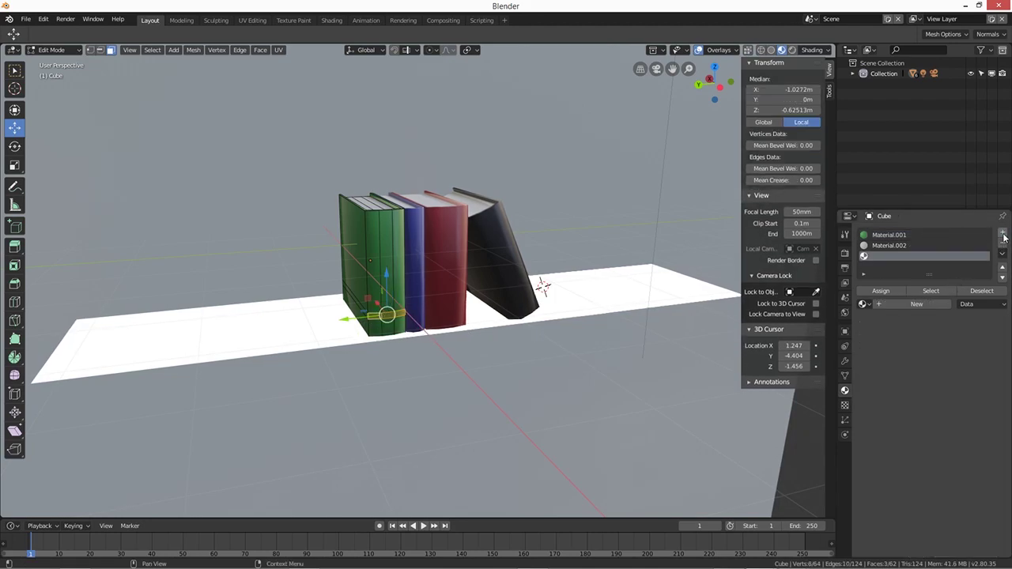
left_click(929, 305)
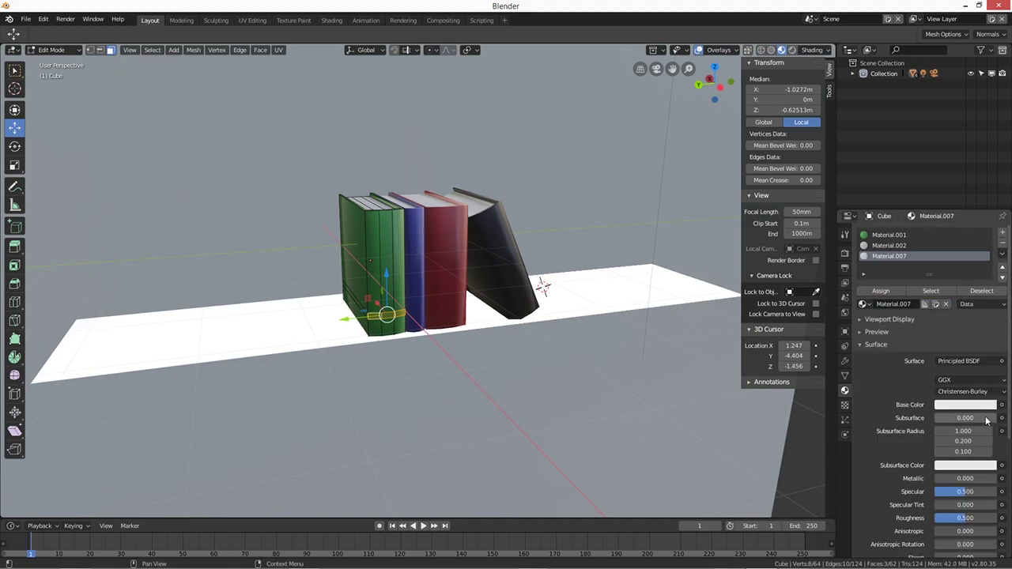
left_click(961, 360)
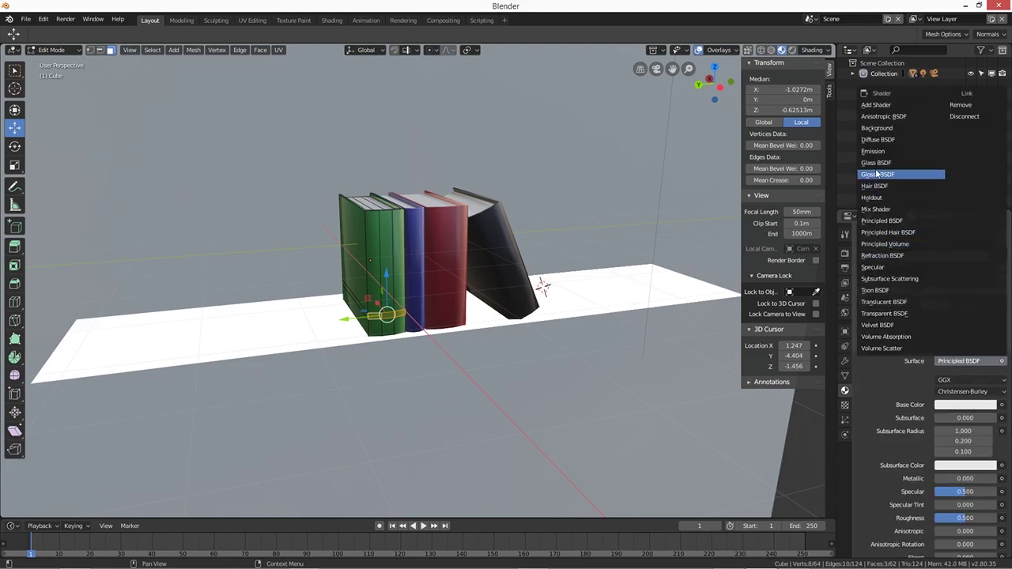
left_click(882, 174)
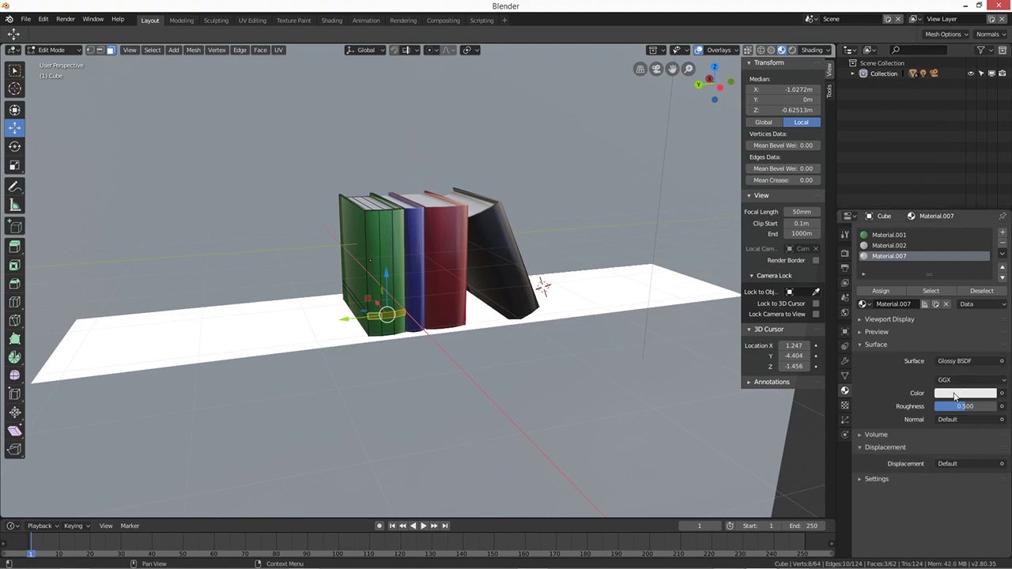
left_click(954, 396)
left_click(922, 296)
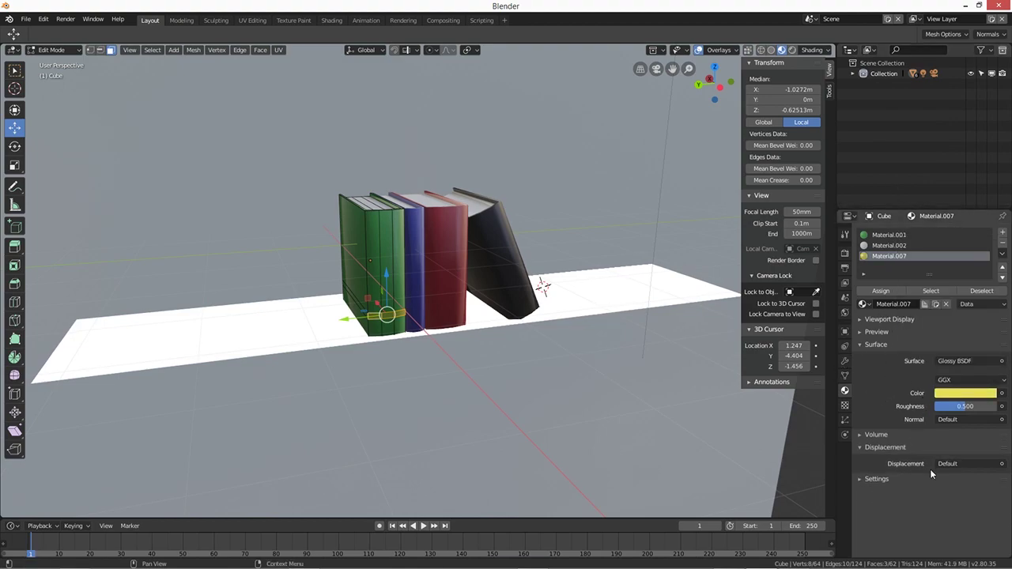
left_click_drag(970, 406, 954, 405)
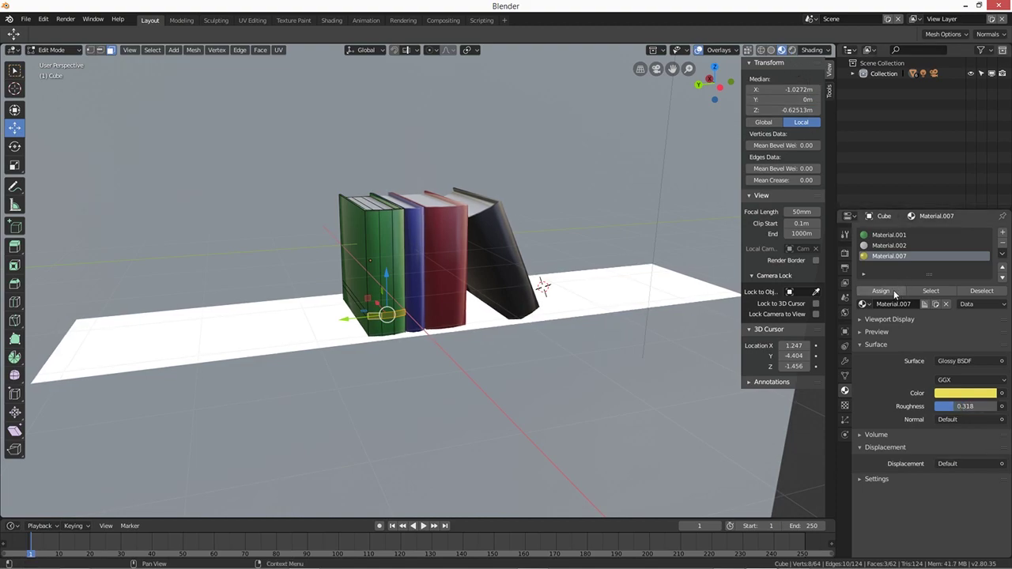
Step: Switch to Rendered shading and Object Mode, orbit to a frontal view of the books, and hide overlays
left_click(793, 50)
left_click(586, 351)
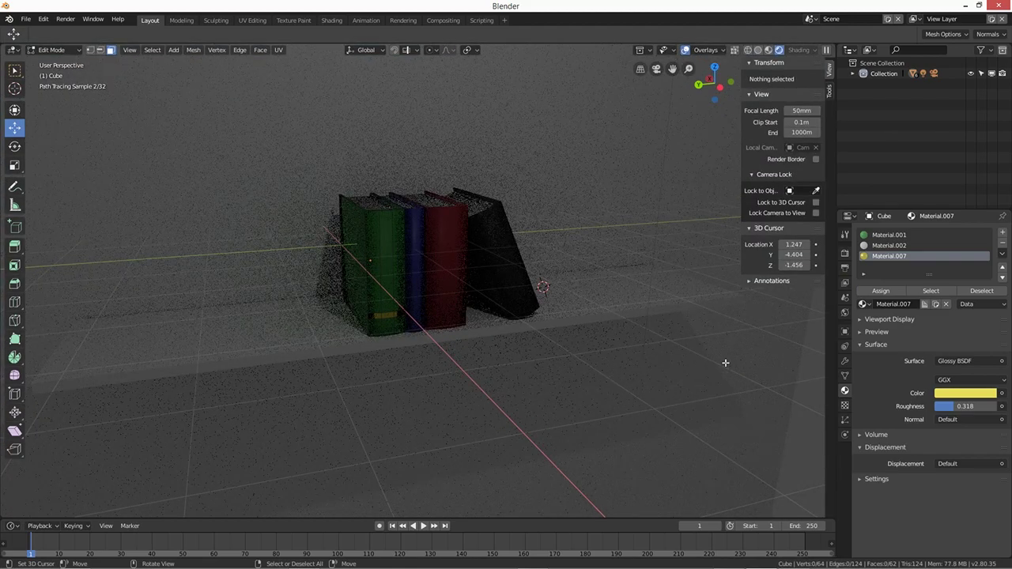
scroll(639, 414, "up", 3)
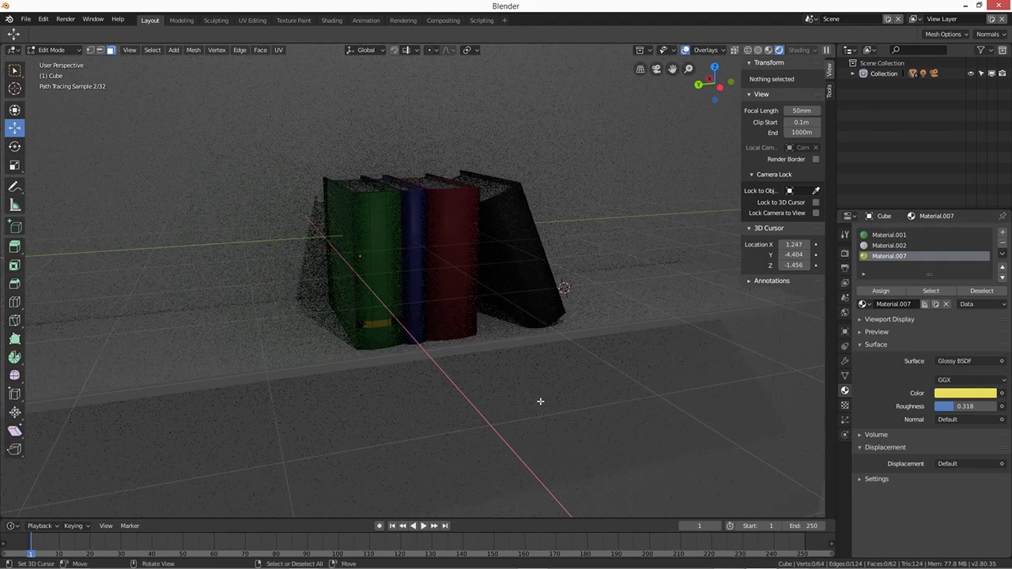
key("Tab")
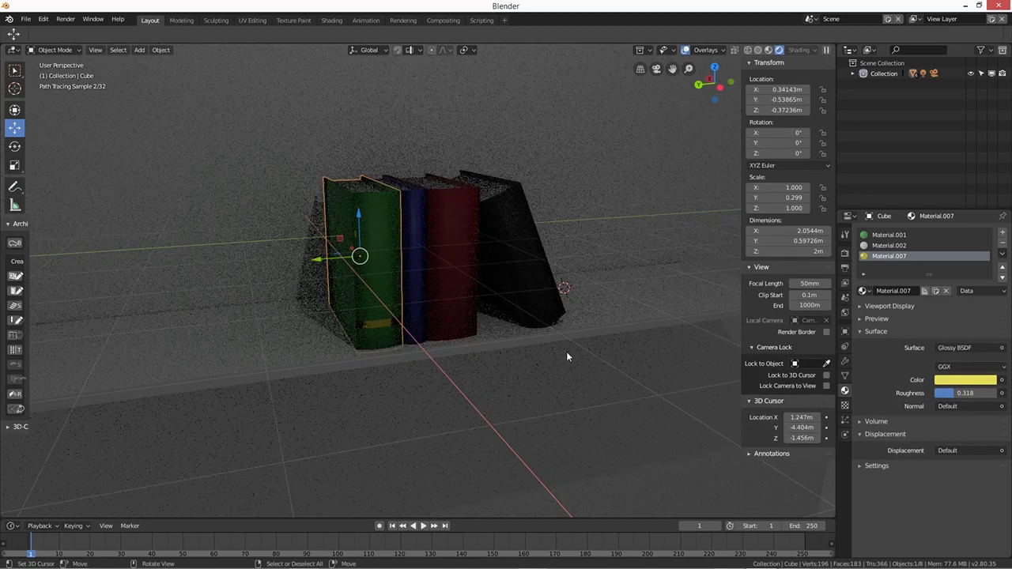
mouse_move(397, 391)
middle_mouse_down()
mouse_move(495, 378)
mouse_move(433, 386)
mouse_move(546, 344)
middle_mouse_up()
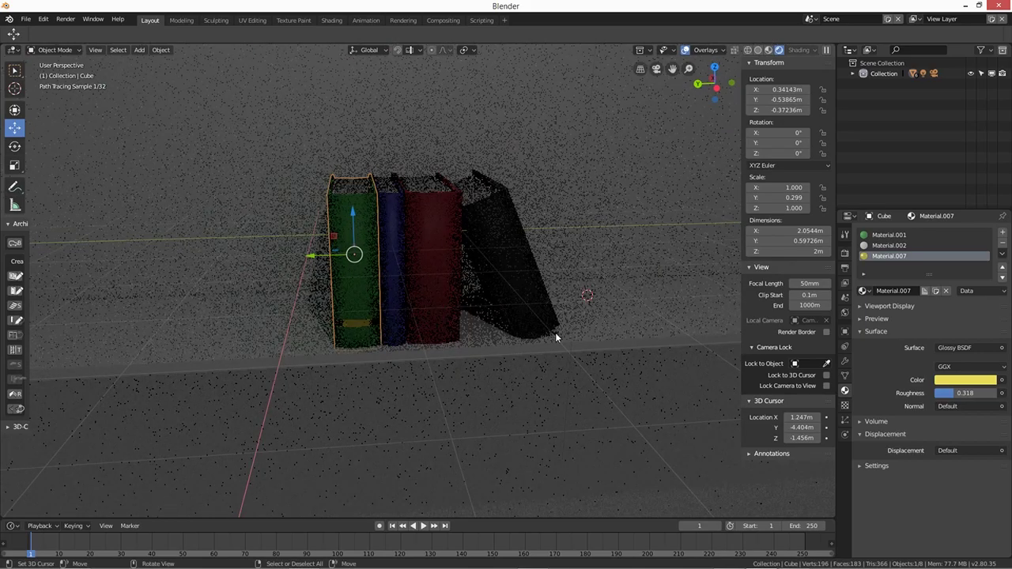
left_click(685, 50)
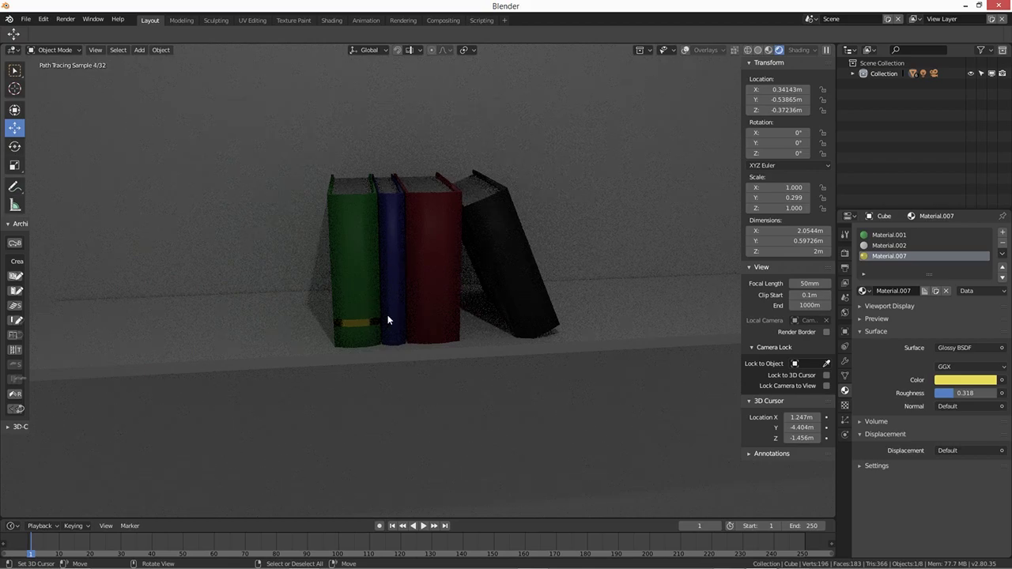
scroll(426, 345, "down", 4)
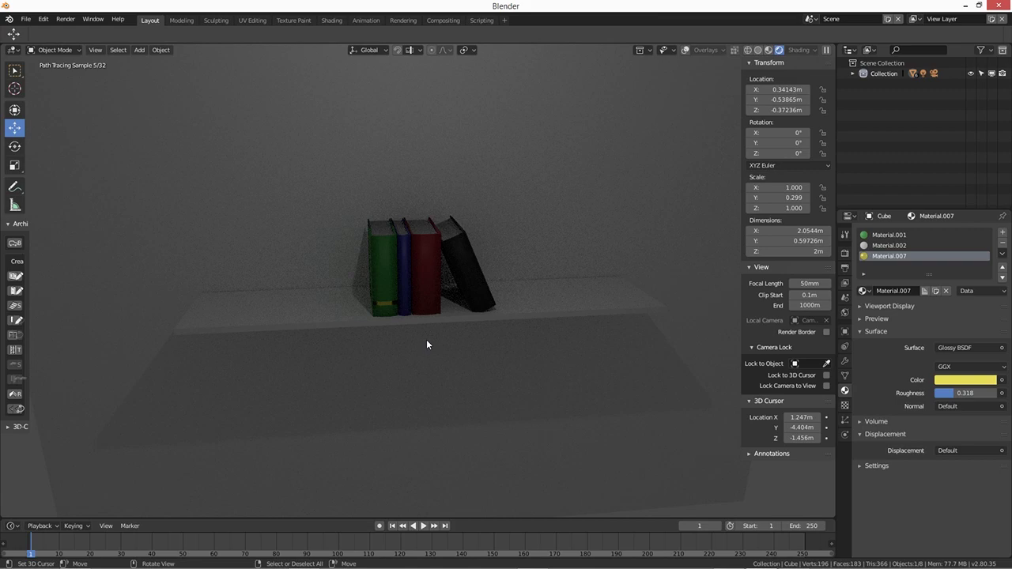
mouse_move(543, 566)
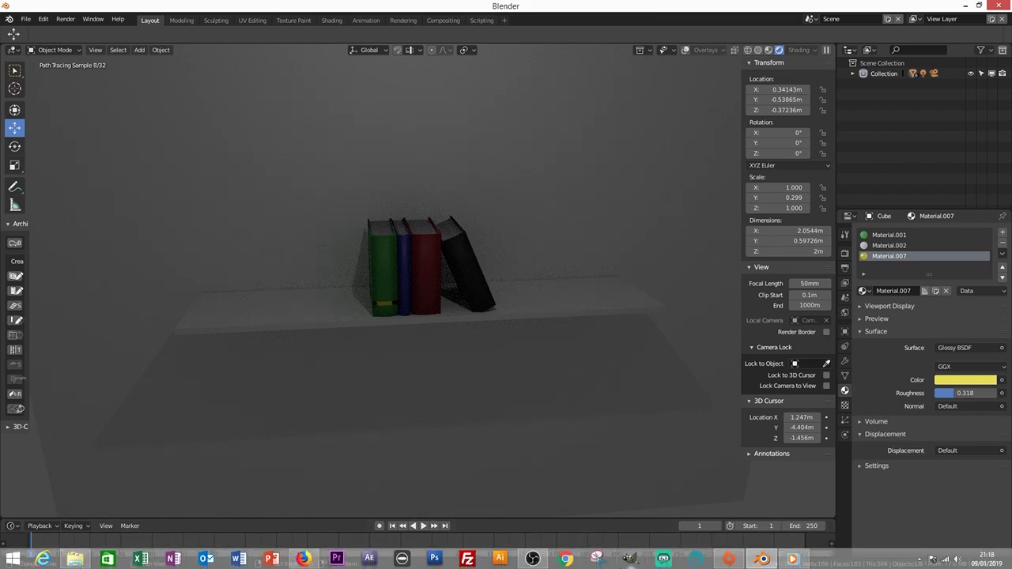